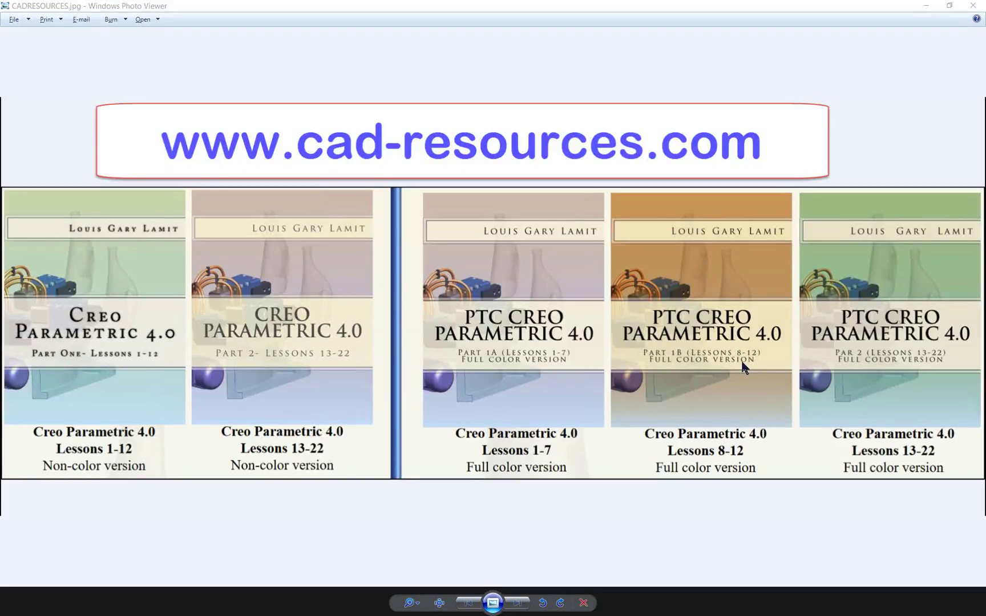
- Close the Windows Photo Viewer advertisement so Creo and the machining-drawing PDF show
left_click(972, 6)
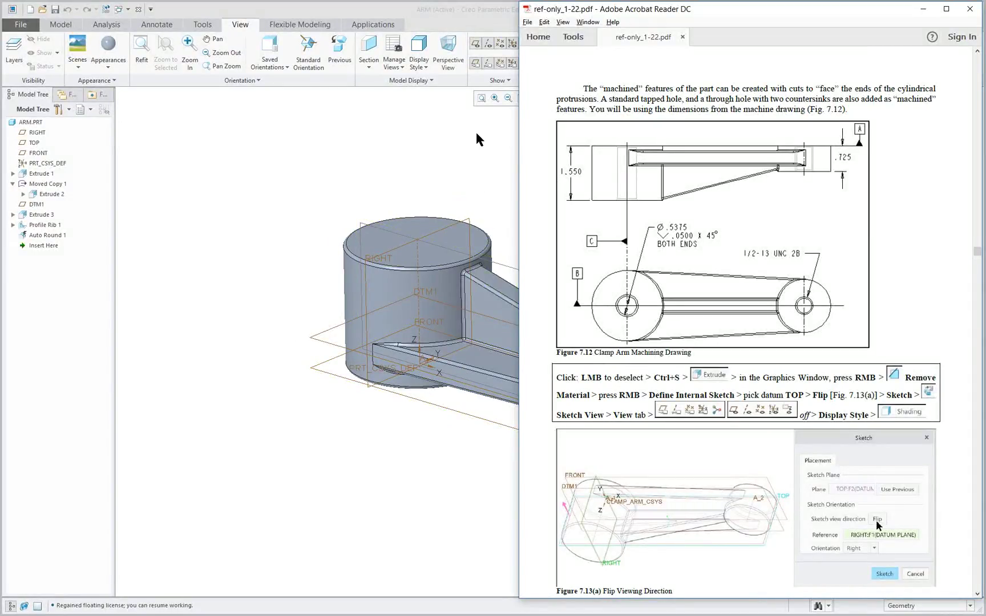
- Create datum plane DTM2 from FRONT, changing the 0.438 offset to 0.100
left_click(497, 140)
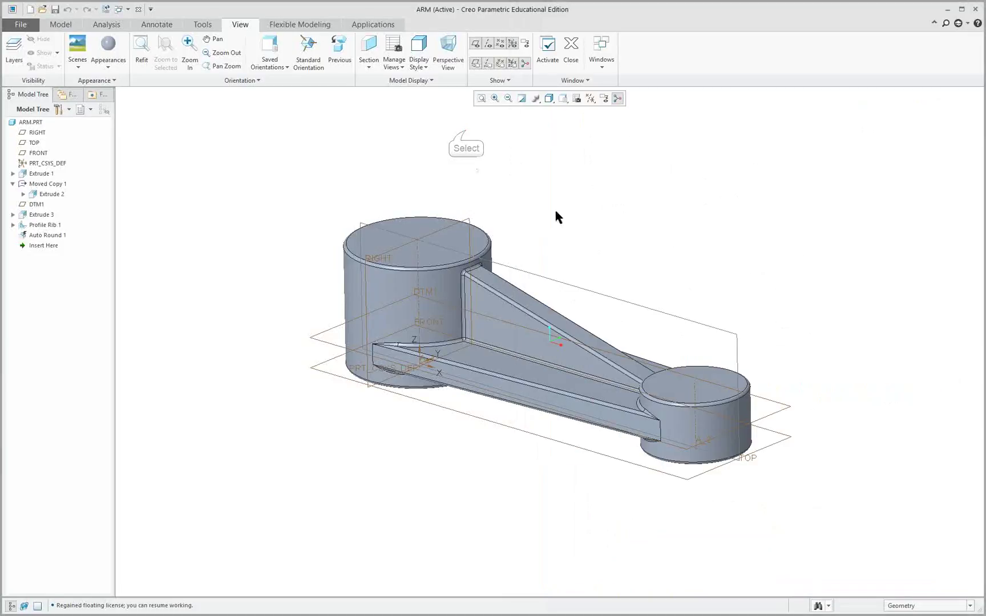
left_click(605, 454)
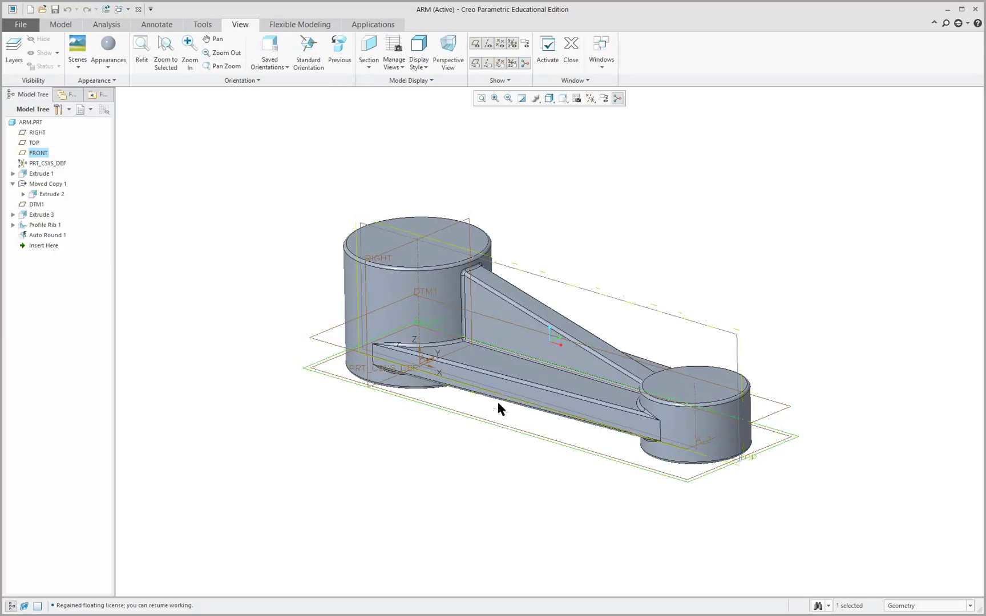
right_click(289, 260)
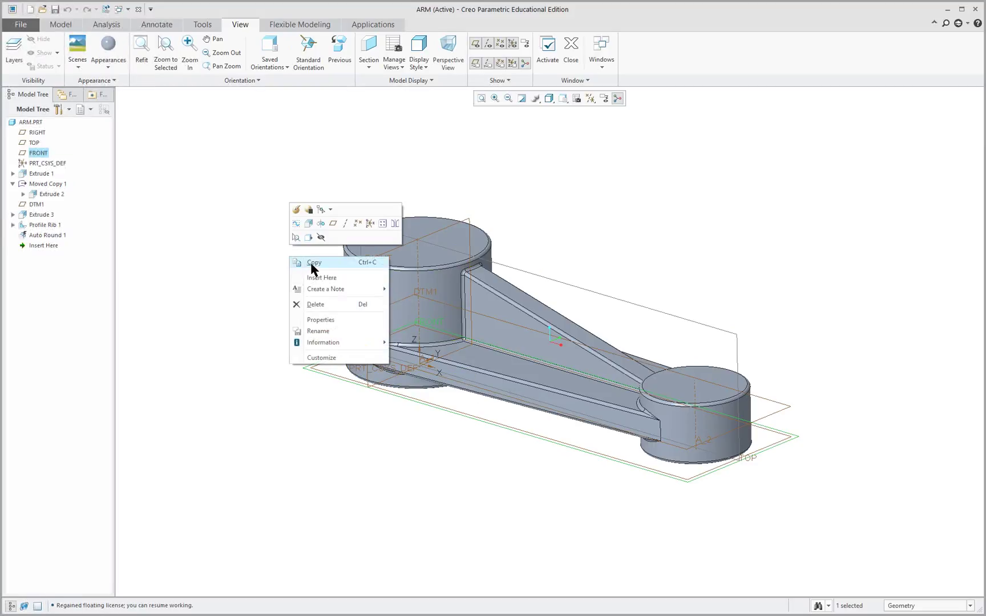
left_click(333, 224)
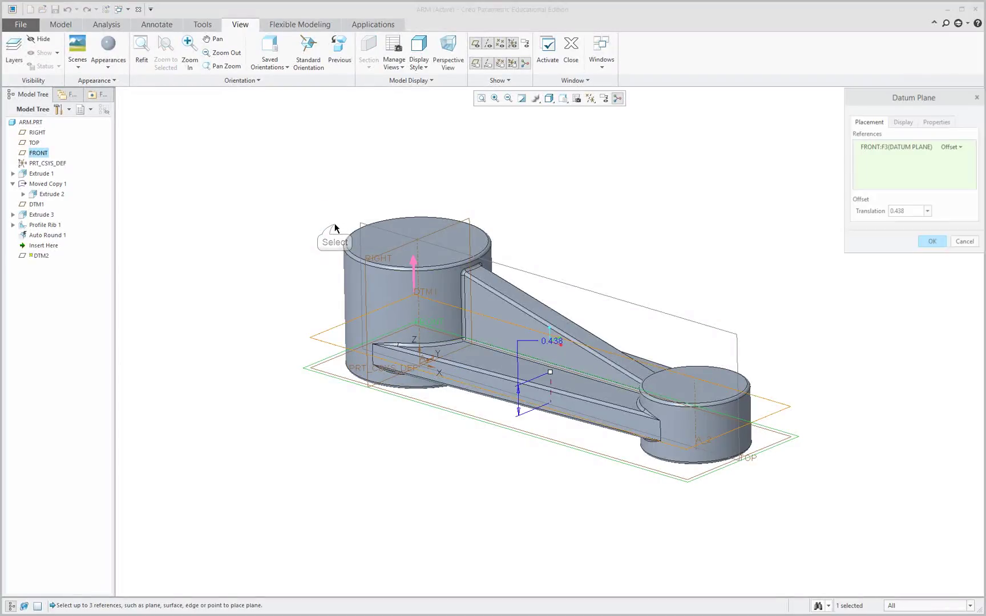
double_click(905, 211)
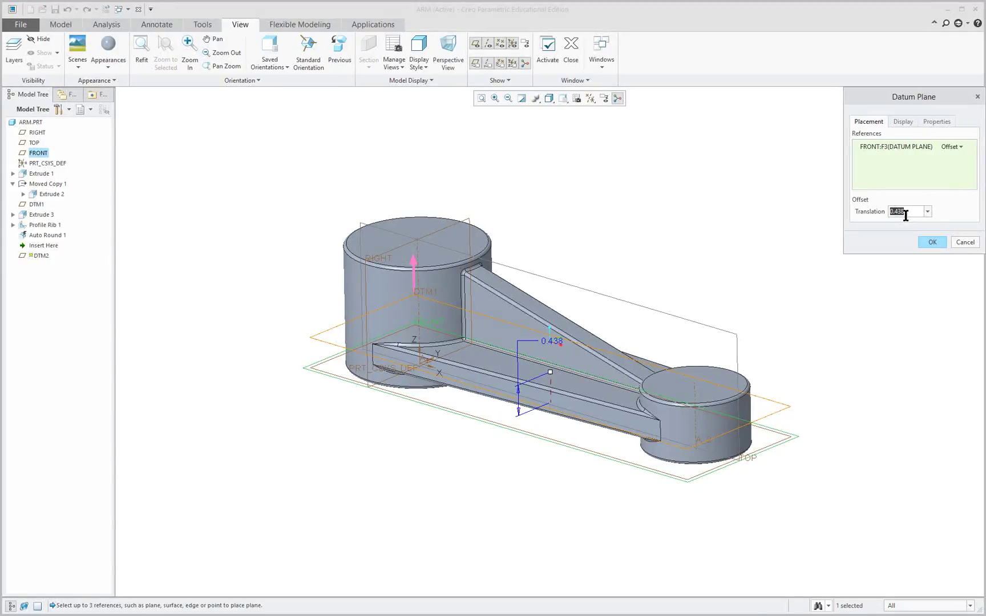
key("BackSpace")
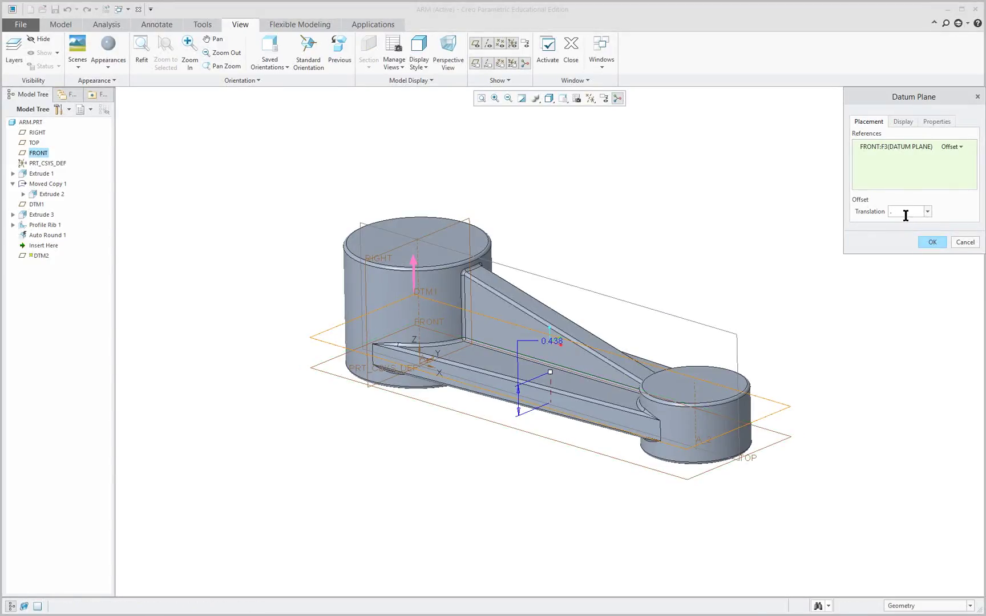
type(".1")
key("Return")
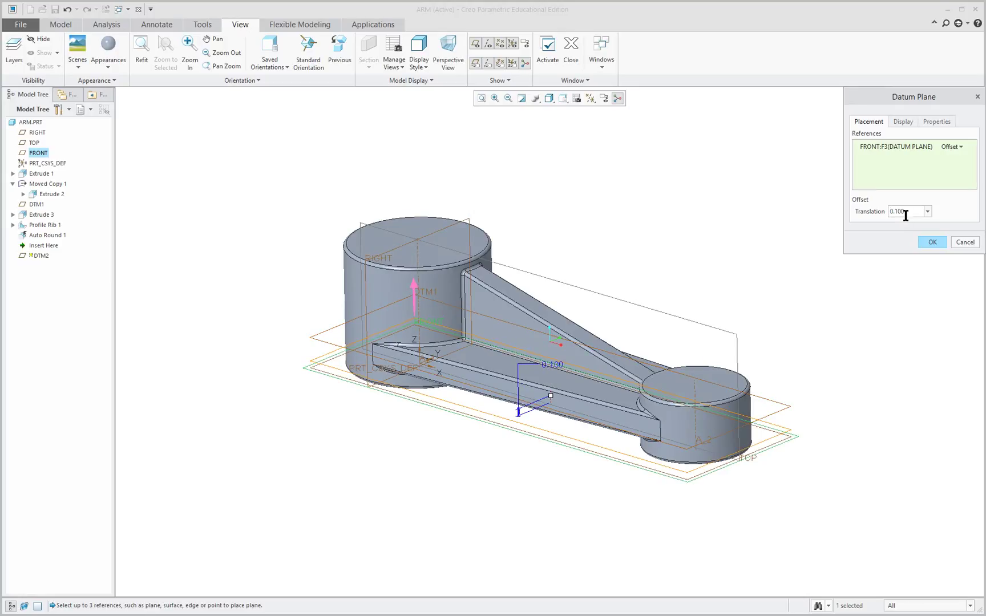
left_click(932, 242)
mouse_move(805, 498)
middle_mouse_down()
mouse_move(796, 374)
mouse_move(757, 301)
mouse_move(706, 352)
mouse_move(710, 325)
mouse_move(705, 338)
middle_mouse_up()
scroll(855, 330, "up", 2)
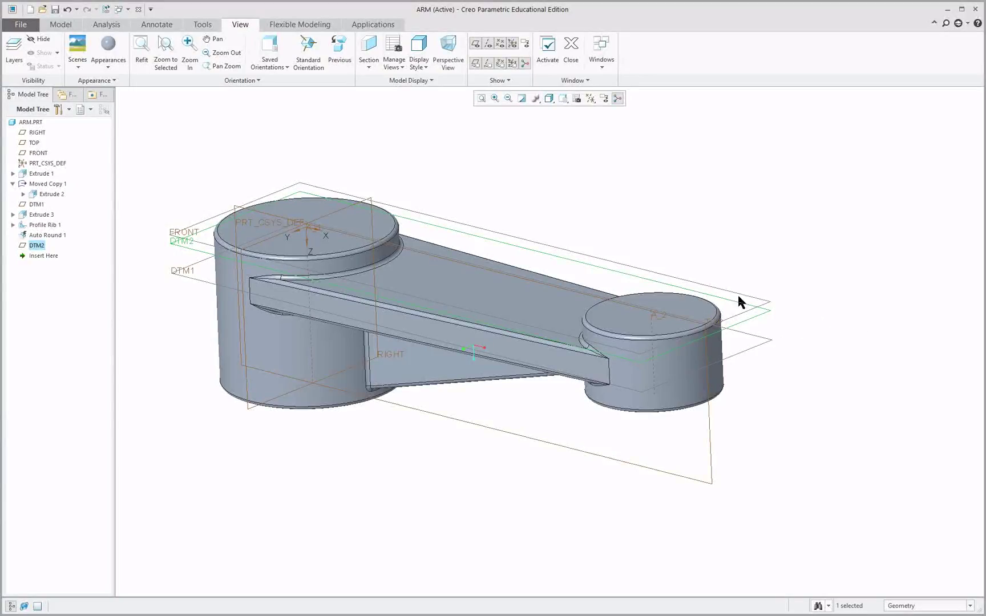
- Start a new extrude set to Remove Material
left_click(577, 201)
left_click(61, 25)
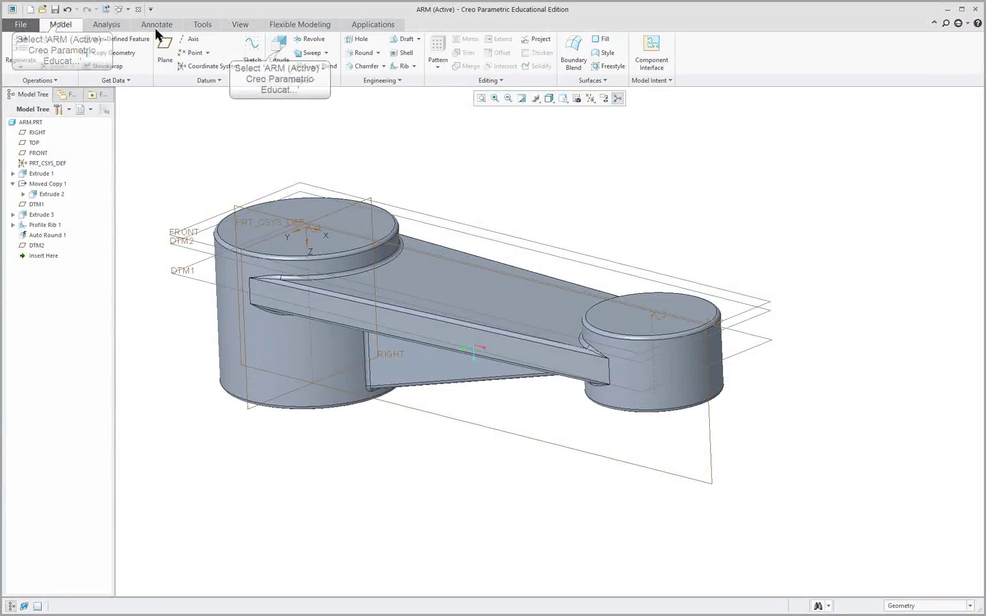
right_click(250, 117)
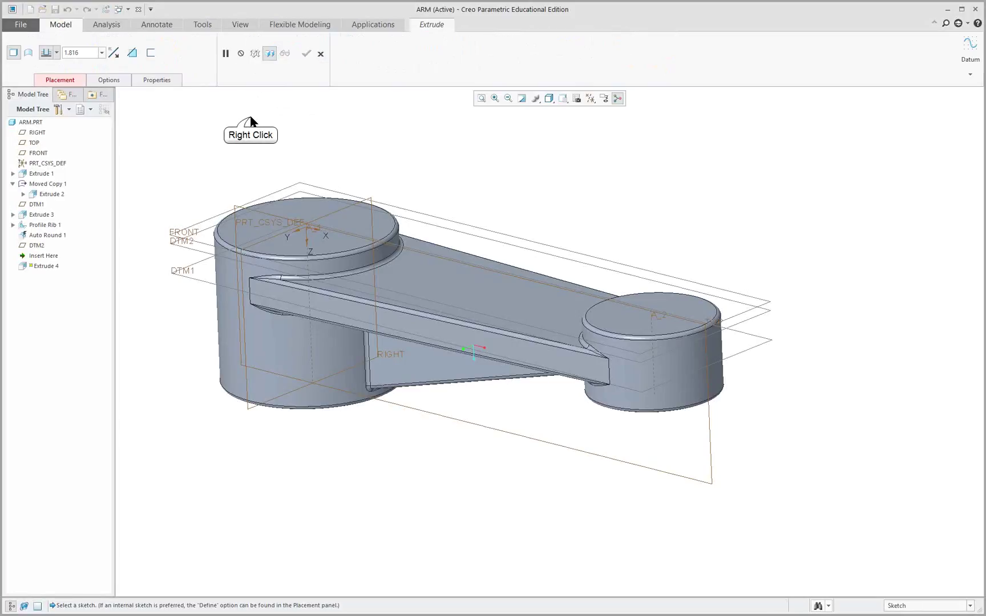
left_click(275, 153)
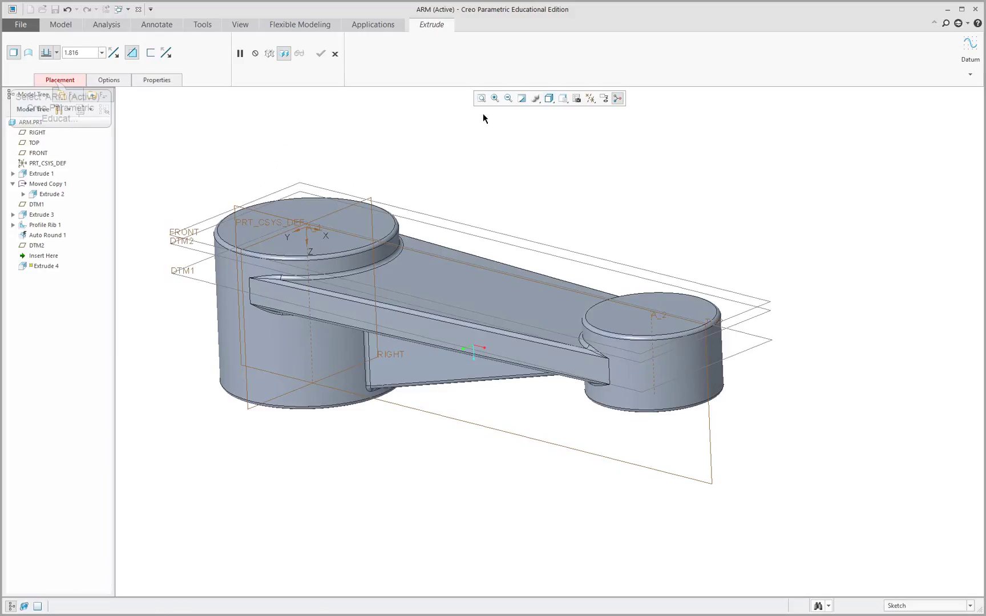
- Define the extrude's internal sketch on the DTM2 plane and enter sketch mode
left_click(57, 80)
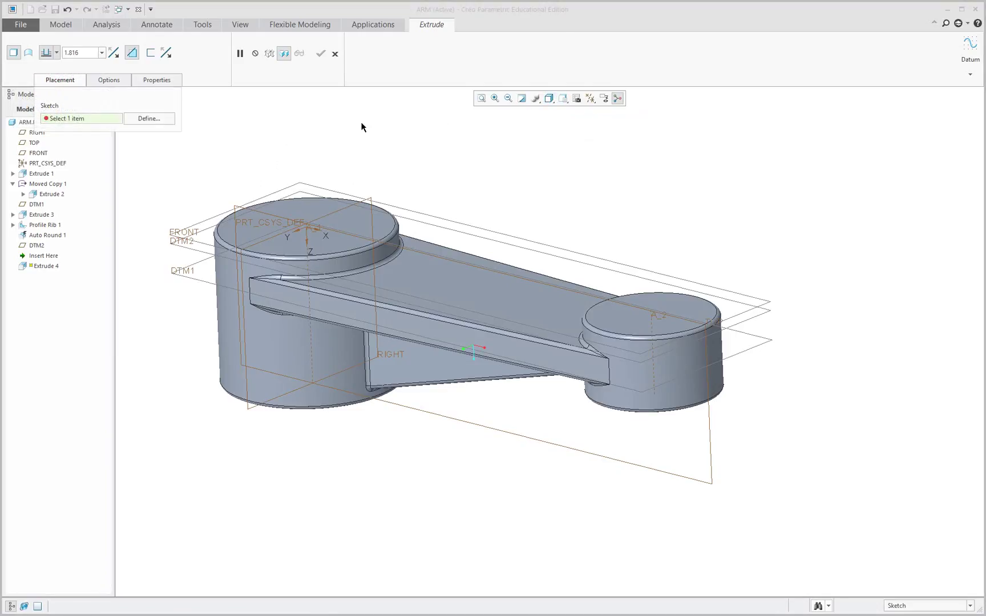
left_click(150, 119)
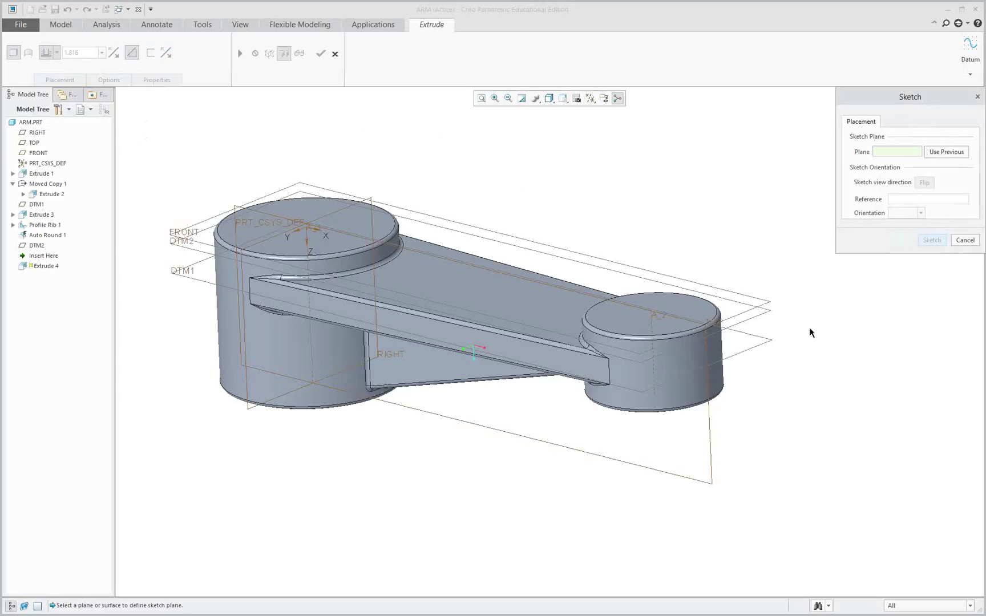
left_click(756, 320)
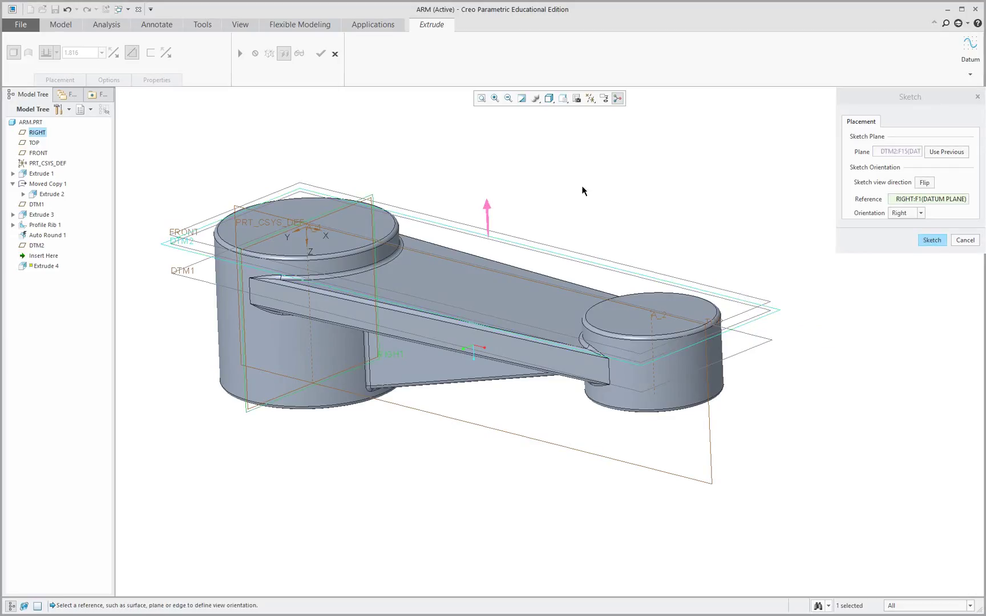
left_click(935, 240)
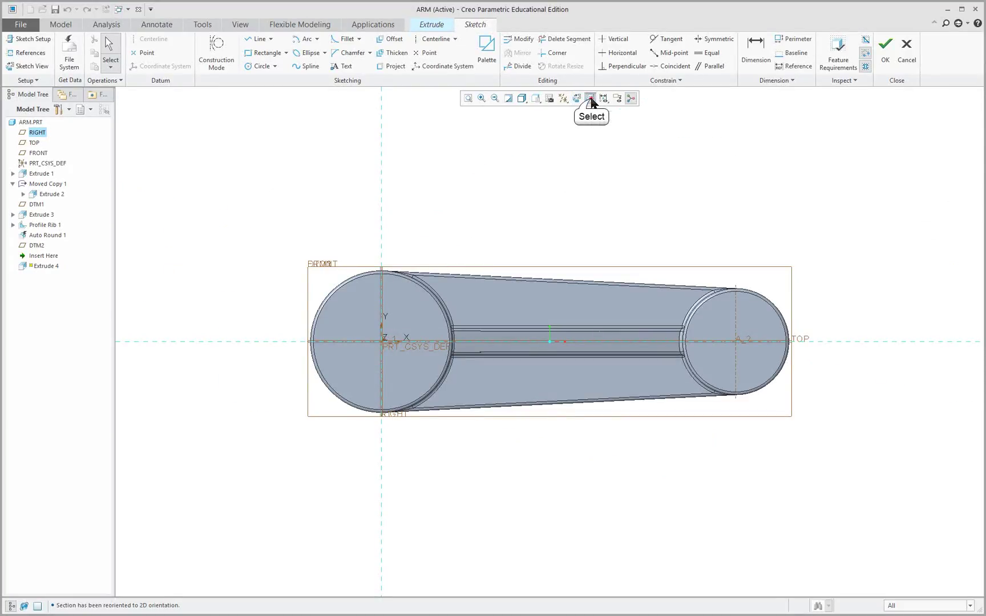
left_click(591, 99)
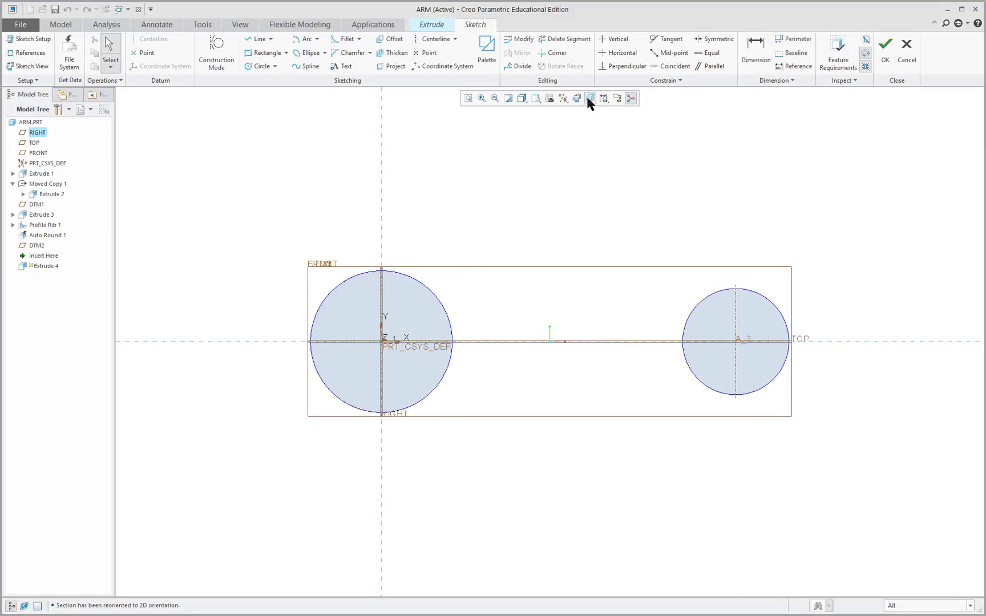
middle_click_drag(617, 226, 585, 273)
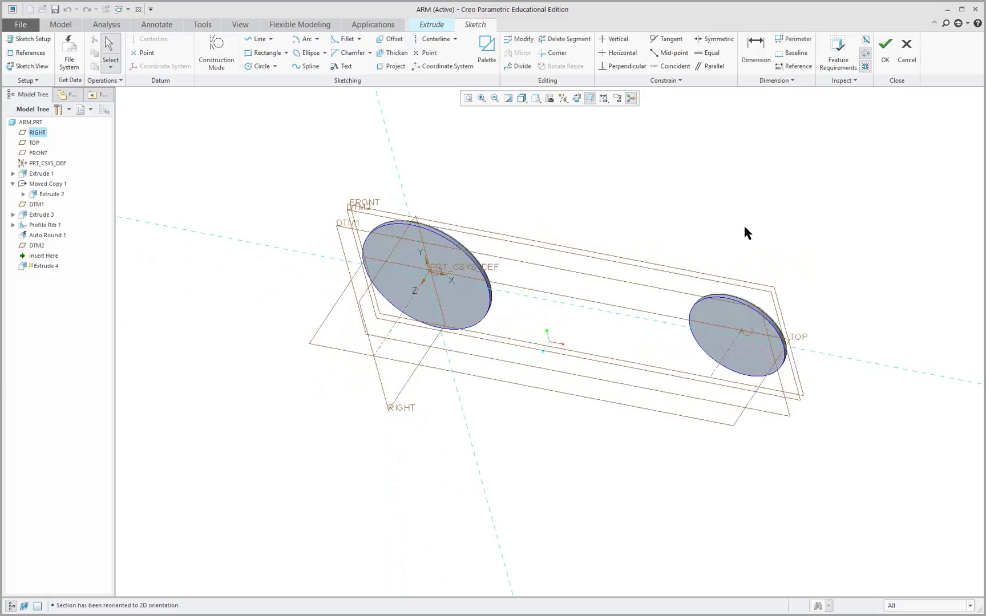
left_click(591, 100)
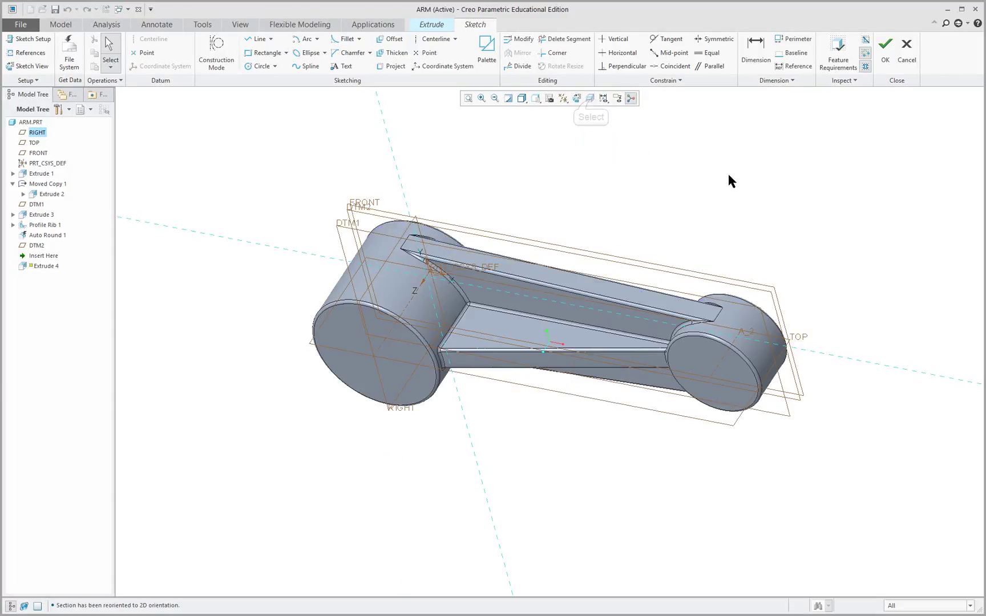
scroll(764, 194, "down", 2)
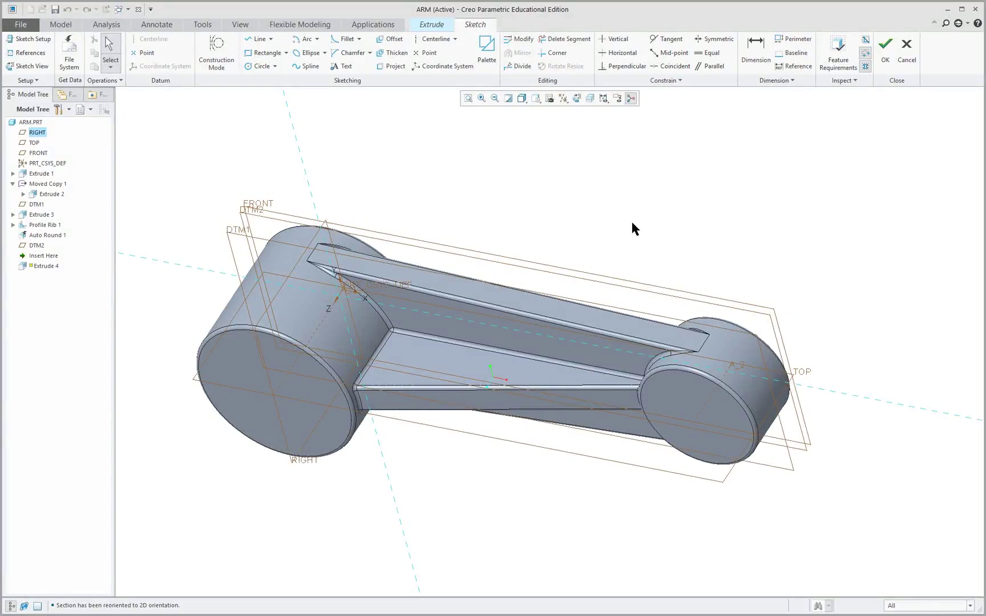
middle_click_drag(631, 224, 604, 263)
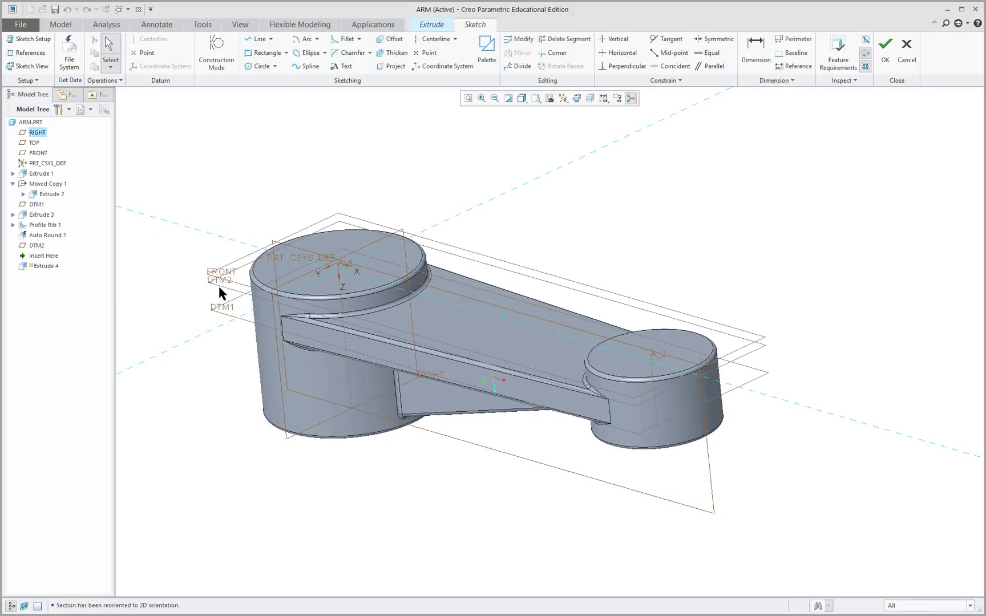
- Add both boss cylinders as sketch references, solve, and return to Sketch View
right_click(687, 223)
left_click(686, 270)
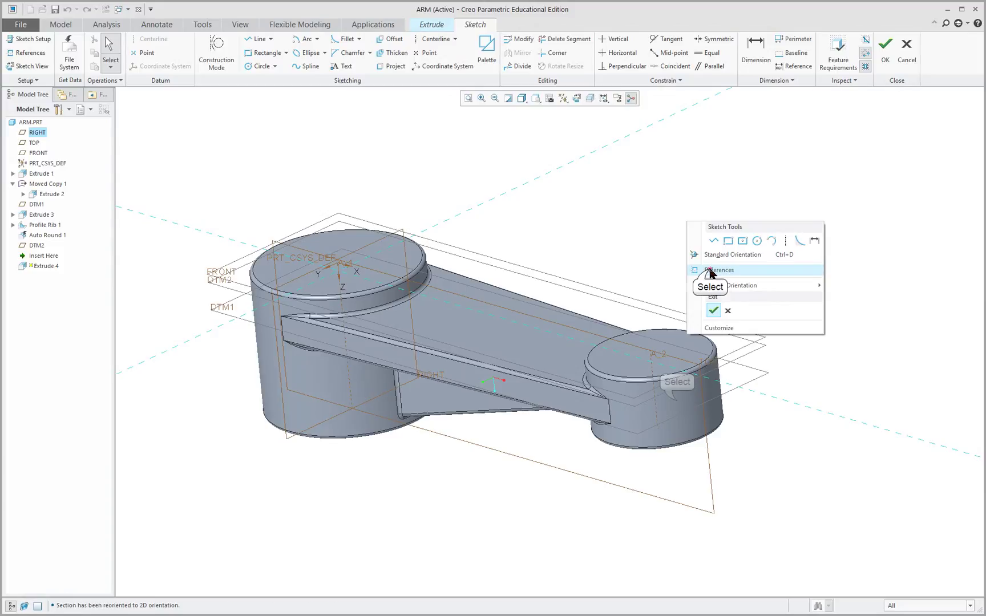
left_click(679, 401)
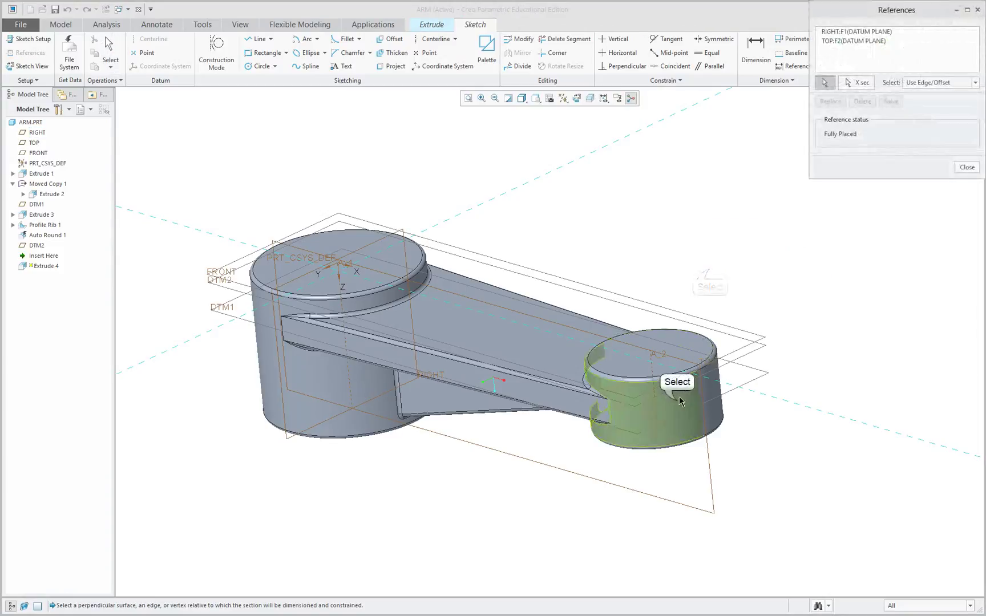
left_click(326, 376)
left_click(883, 108)
left_click(889, 102)
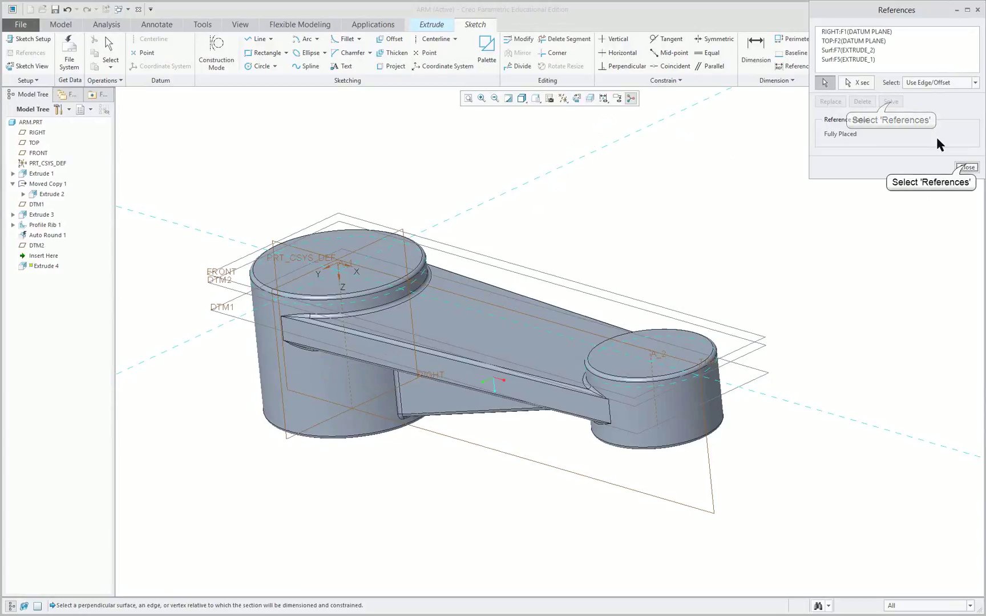
left_click(966, 167)
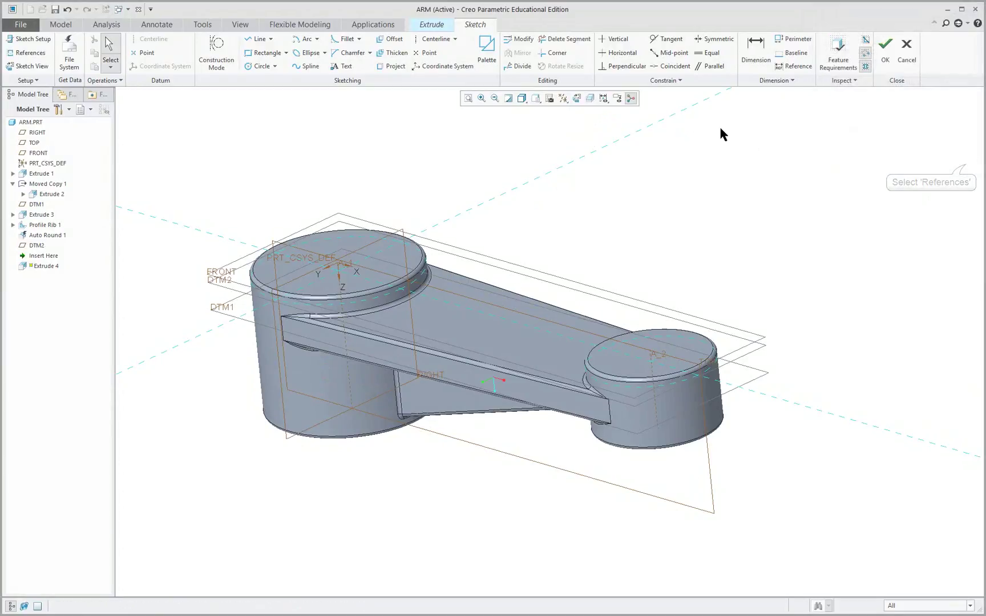
left_click(590, 99)
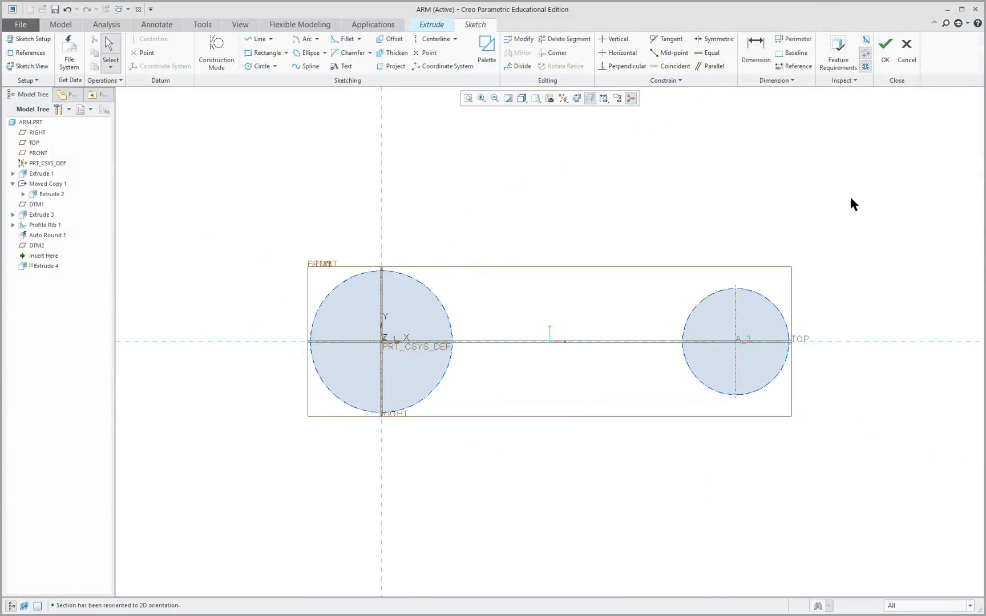
- Draw circles on the small and large boss edges
right_click(872, 239)
left_click(804, 239)
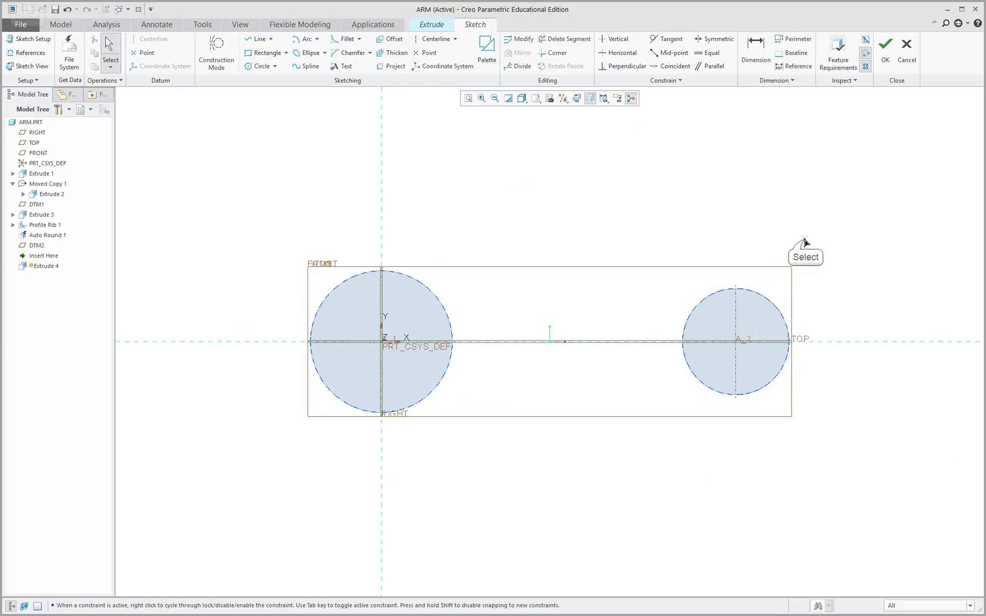
left_click(740, 344)
left_click(780, 317)
left_click(382, 343)
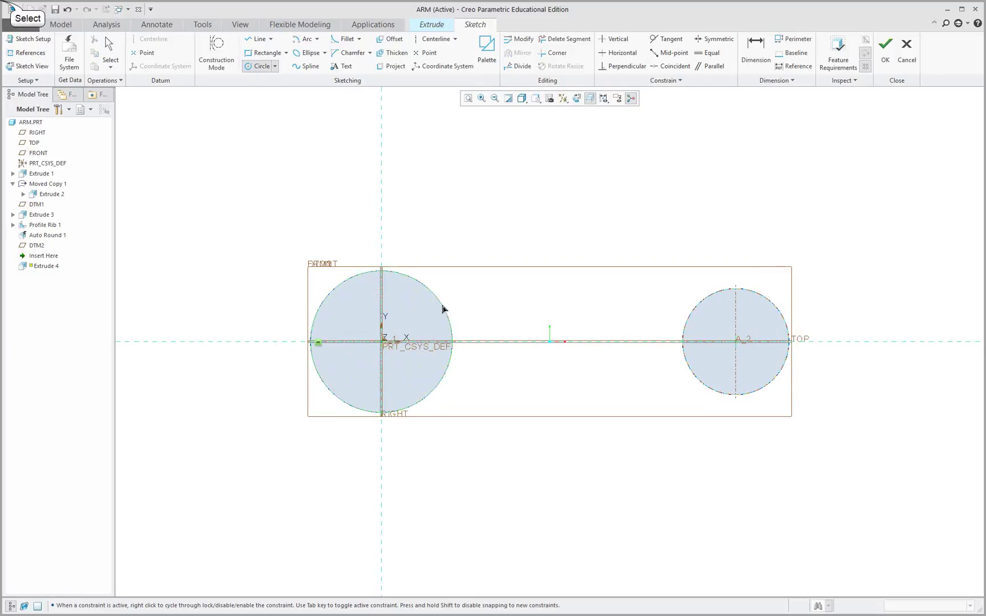
left_click(444, 309)
middle_click(516, 228)
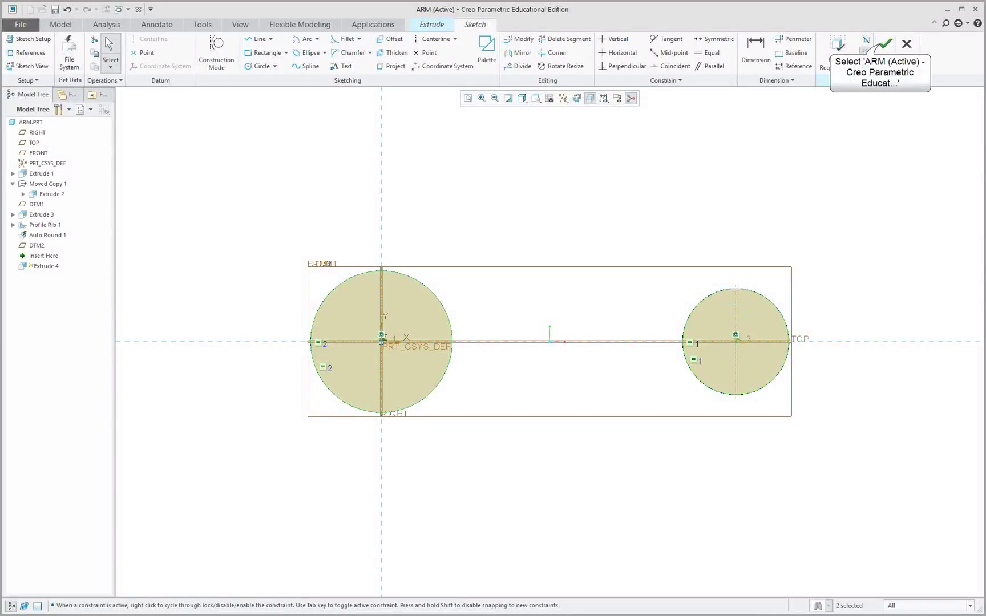
- Accept the sketch, change Extrude 4's depth from 1.816 to To Next, and finish it
left_click(885, 45)
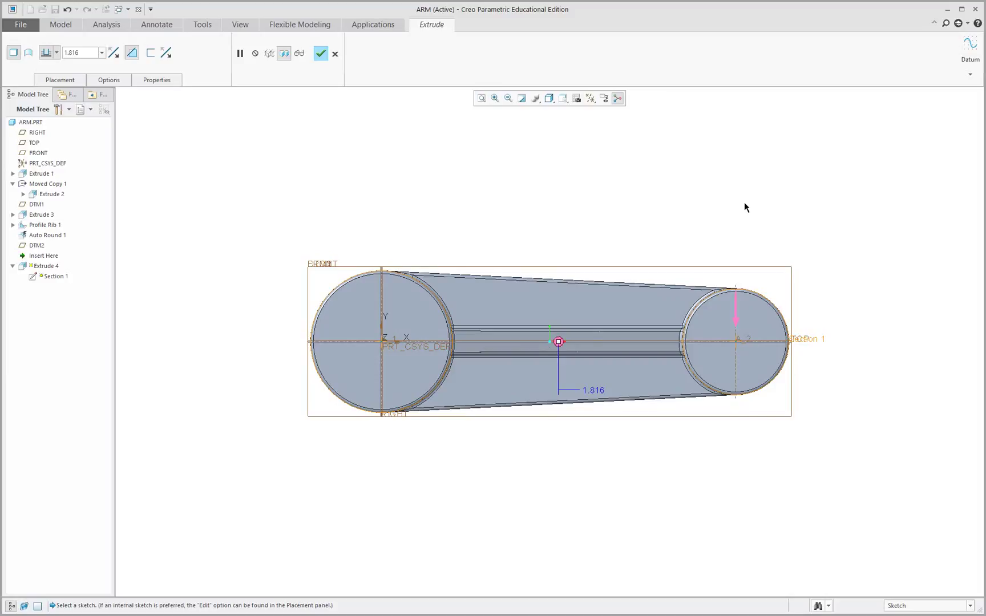
middle_click_drag(743, 208, 608, 165)
right_click(608, 165)
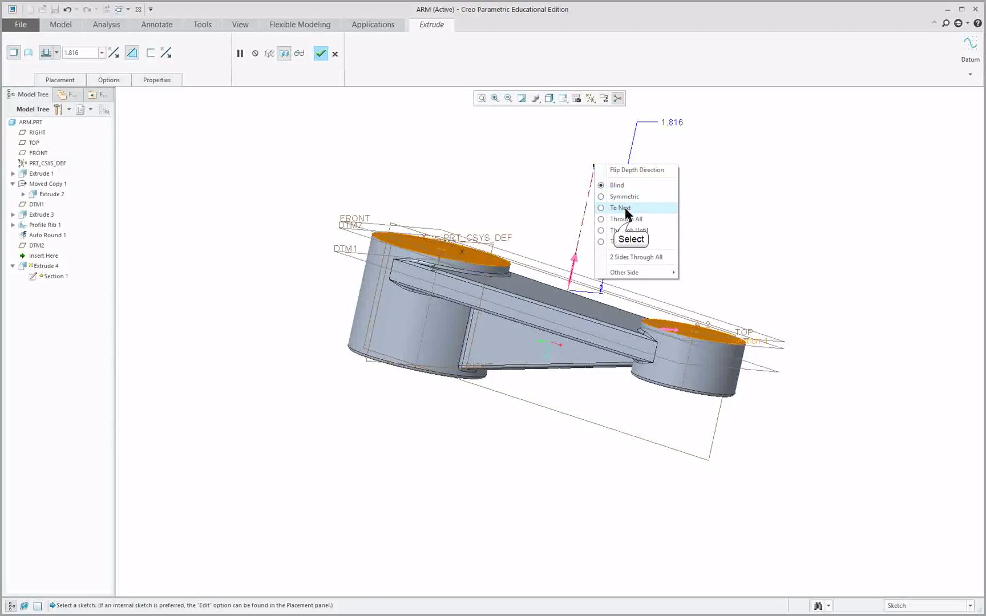
left_click(628, 220)
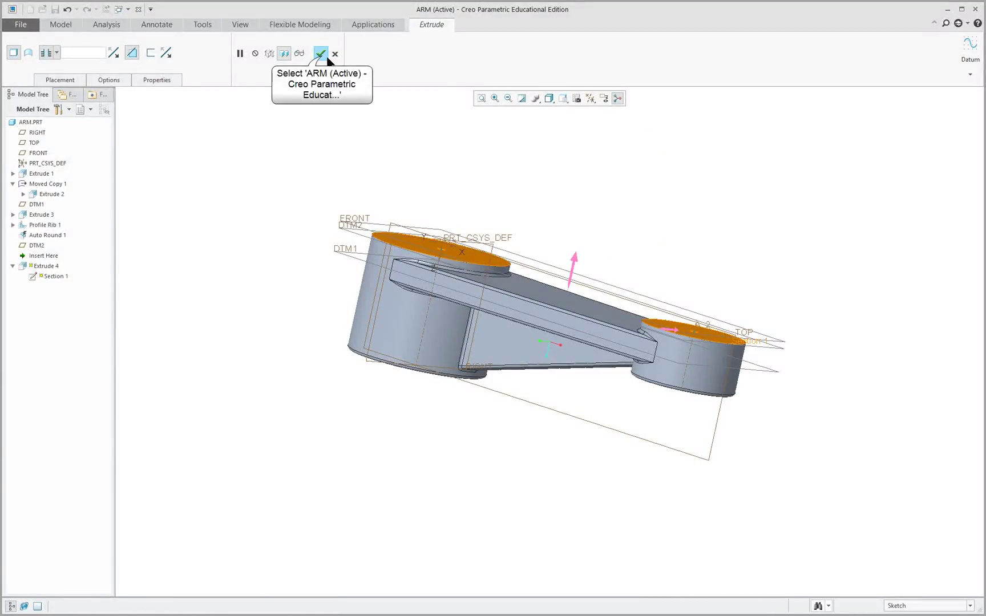
left_click(321, 53)
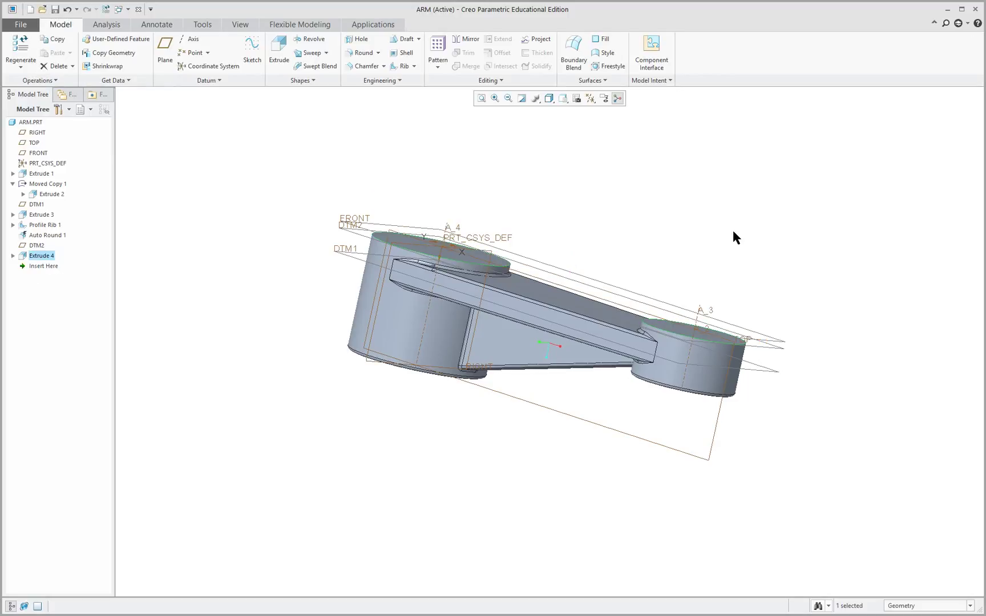
middle_click_drag(731, 228, 907, 262)
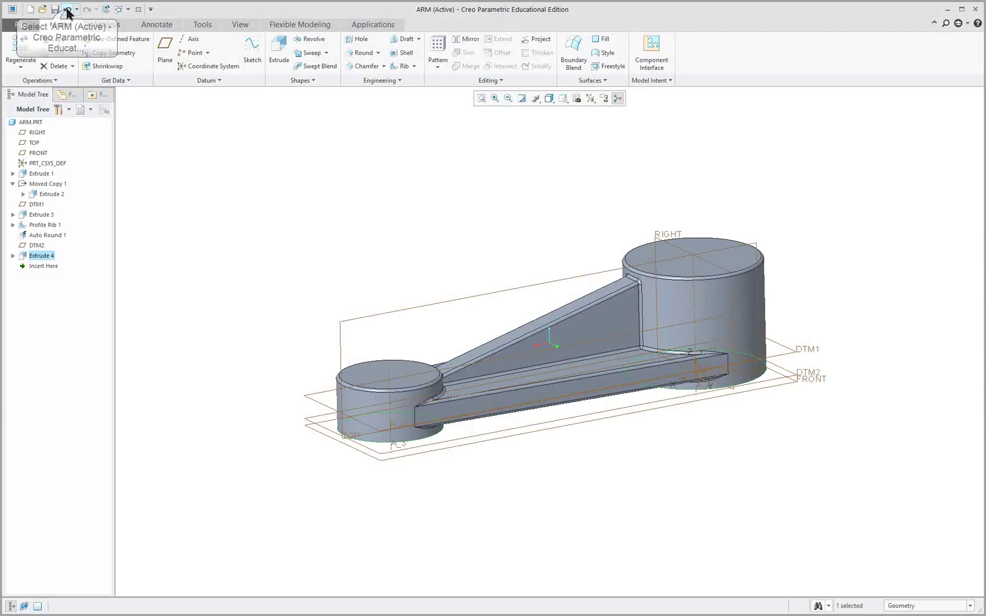
- Regenerate the ARM part from the Quick Access Toolbar
left_click(67, 10)
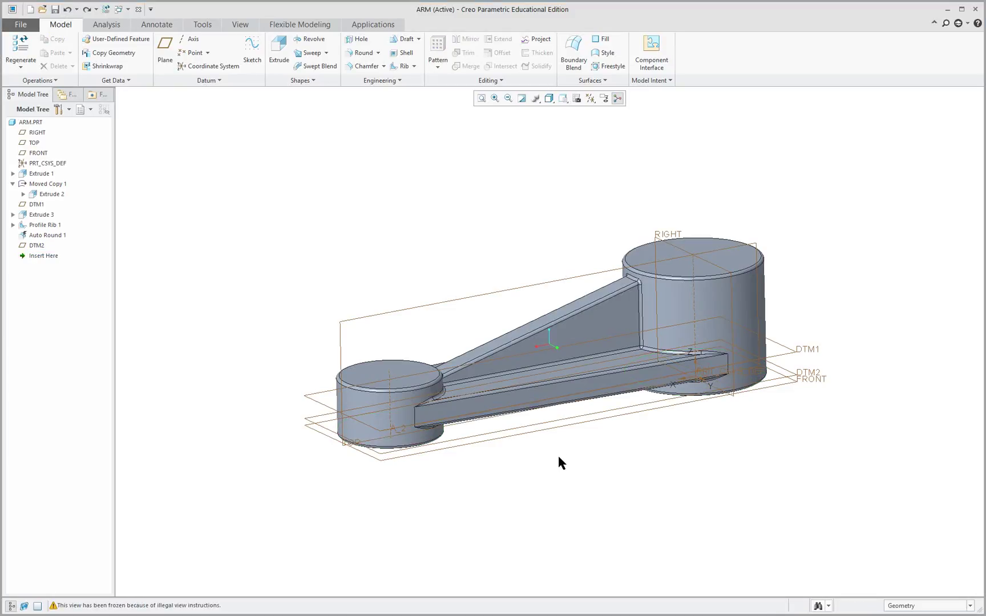
- Delete DTM2 from the Model Tree and confirm the deletion
right_click(34, 248)
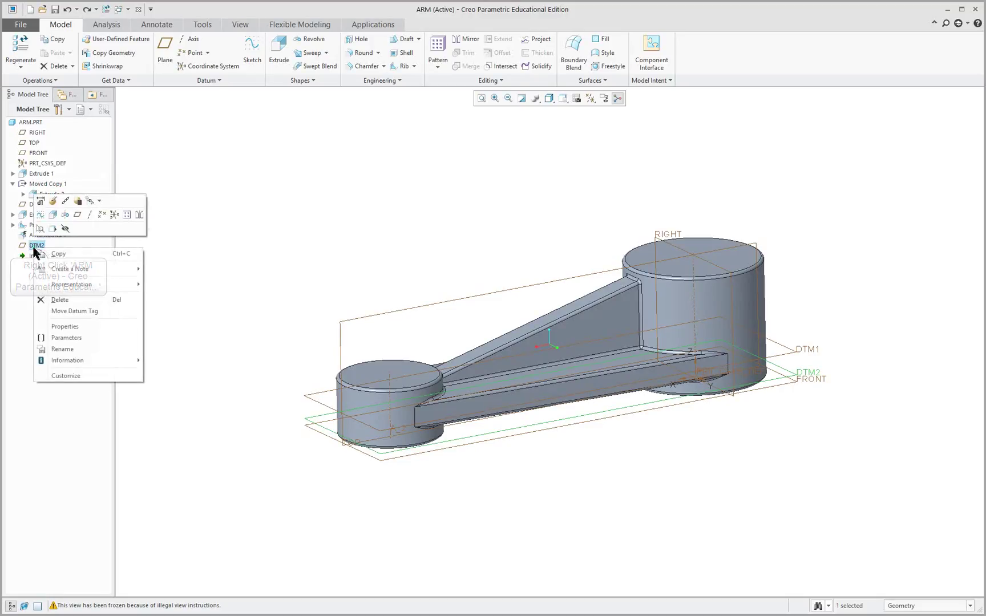
mouse_move(61, 366)
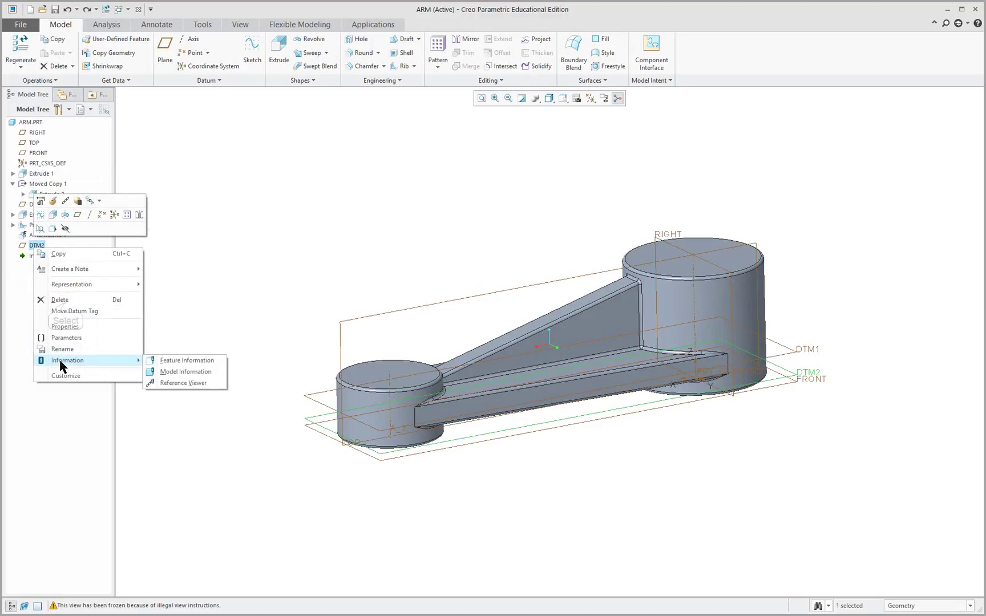
left_click(56, 299)
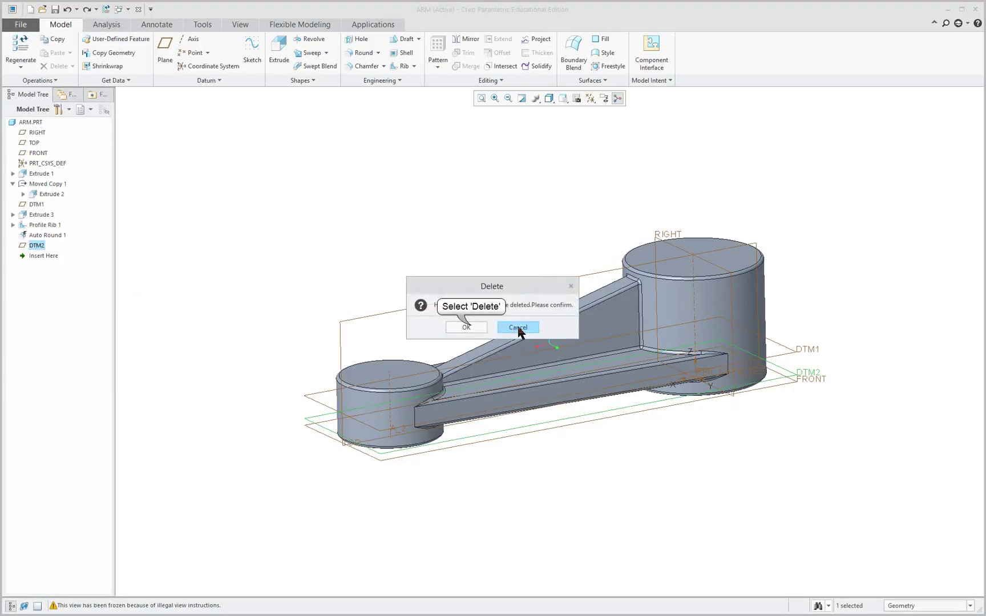
left_click(465, 327)
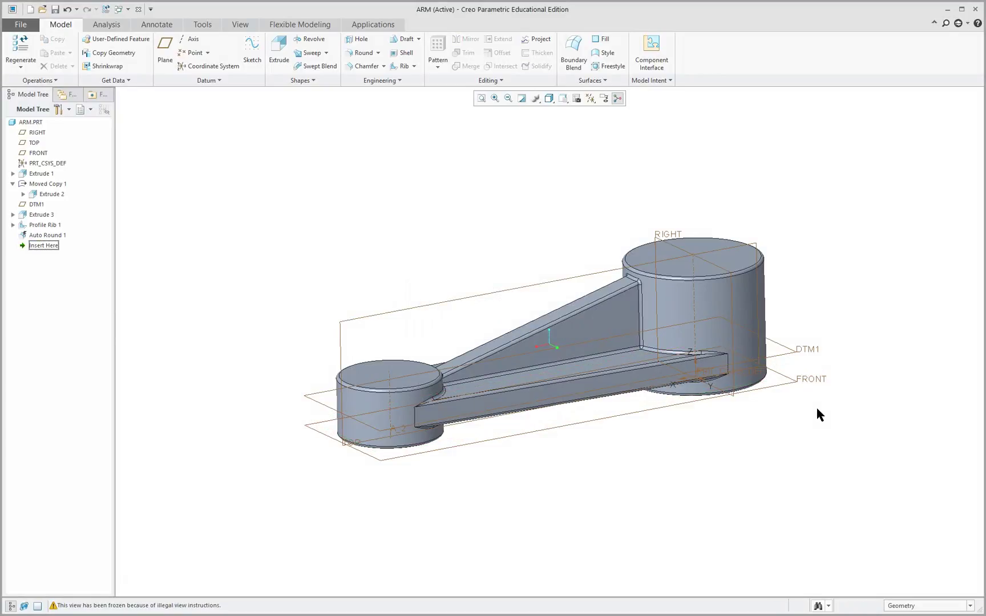
mouse_move(816, 406)
middle_mouse_down()
mouse_move(832, 372)
mouse_move(812, 409)
middle_mouse_up()
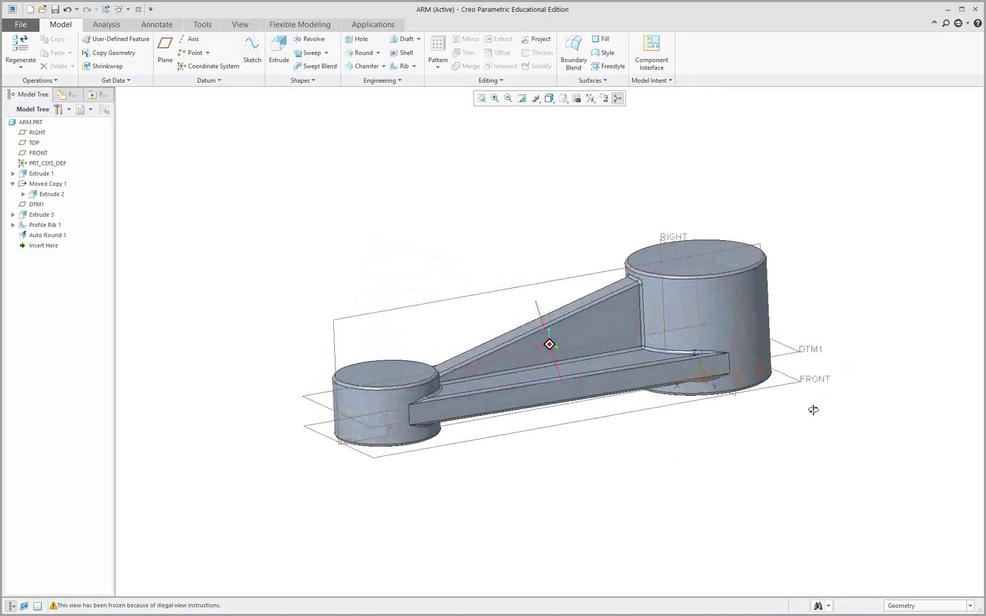
- Start an extrude sketched on TOP, view it face-on, and turn off all datum display
left_click(276, 44)
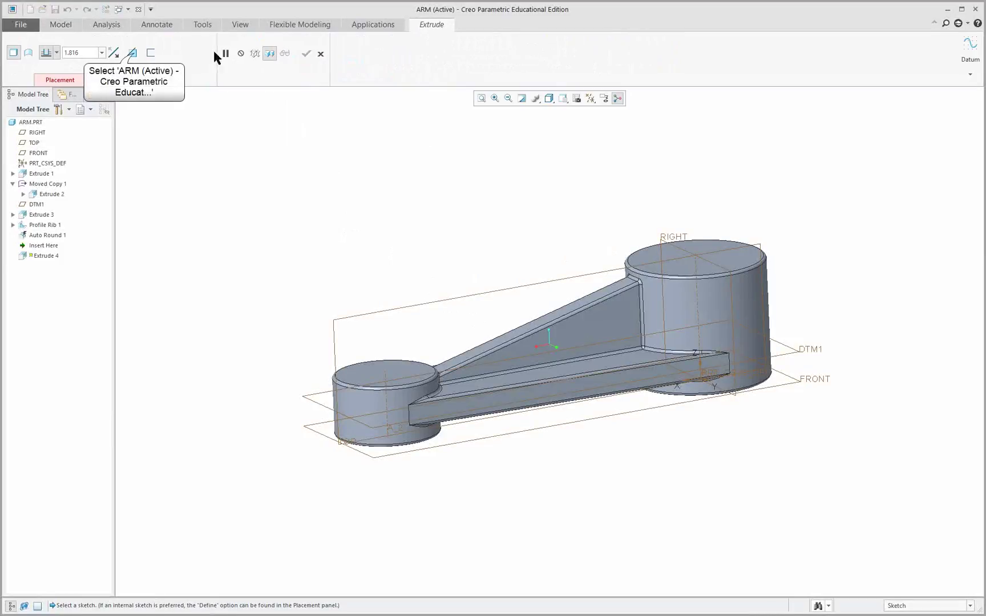
left_click(489, 296)
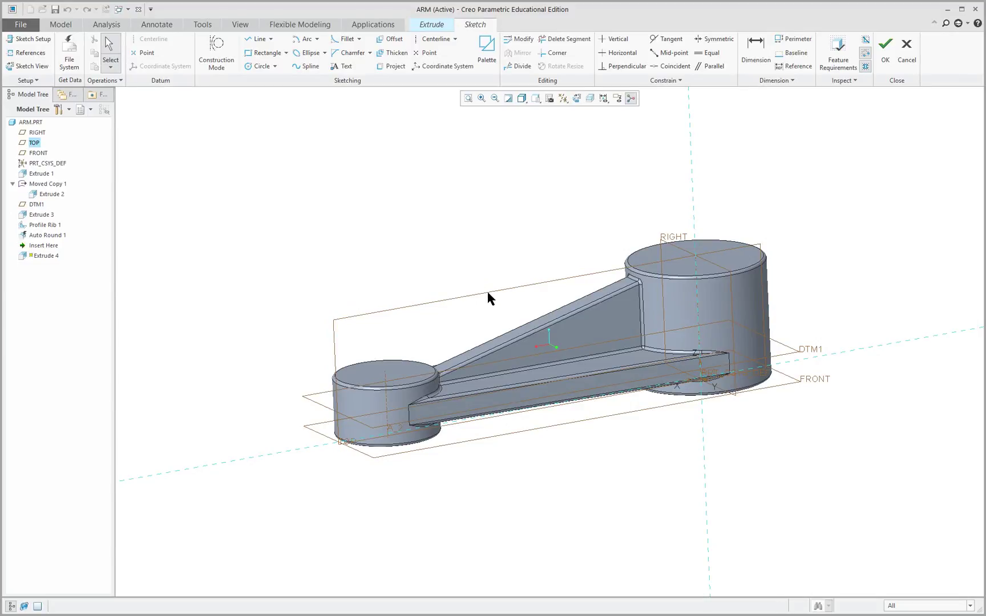
left_click(575, 98)
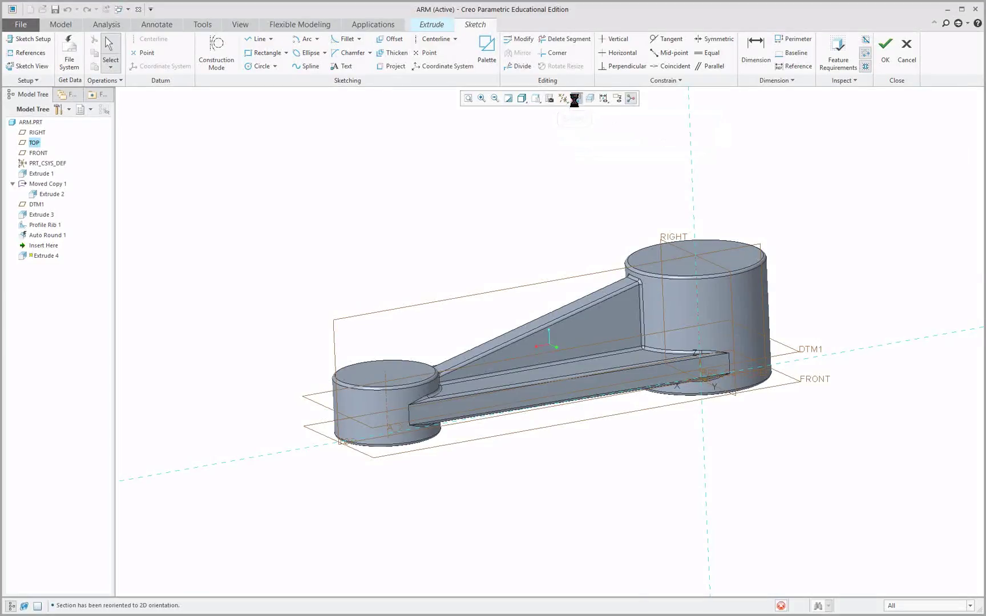
left_click(591, 100)
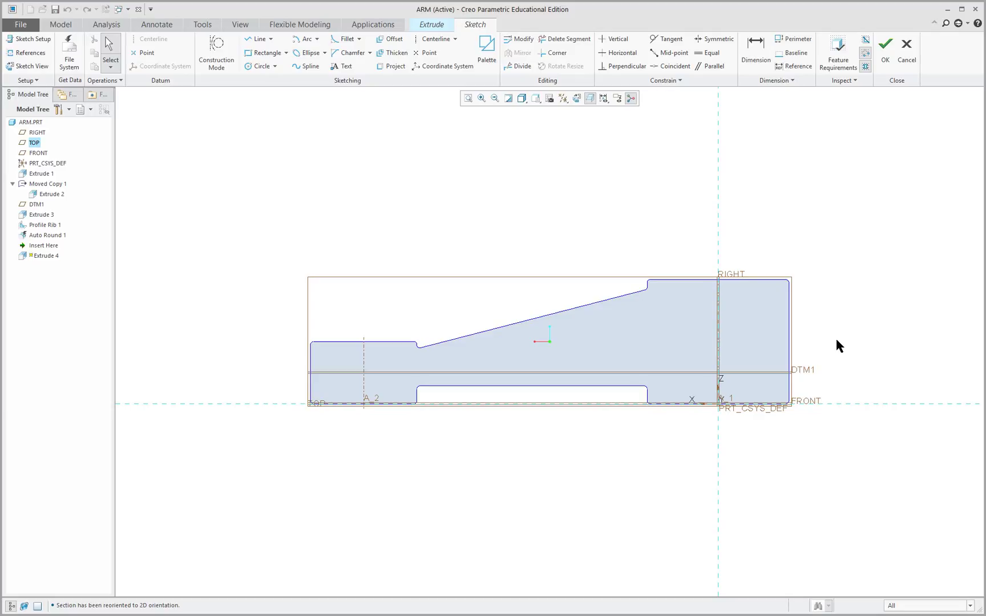
mouse_move(837, 340)
middle_mouse_down()
mouse_move(814, 365)
mouse_move(815, 354)
middle_mouse_up()
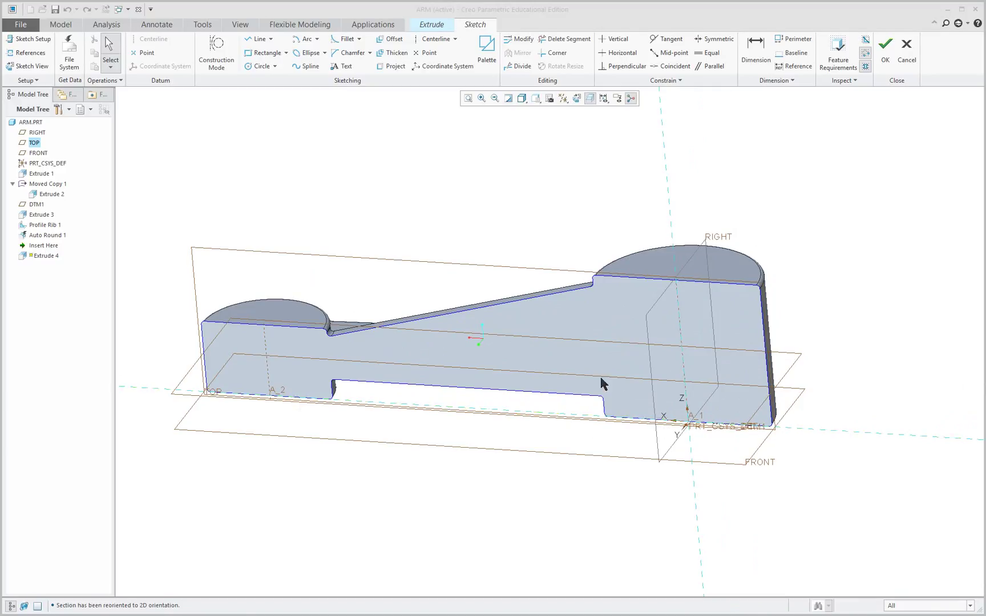
left_click(576, 98)
scroll(869, 297, "up", 1)
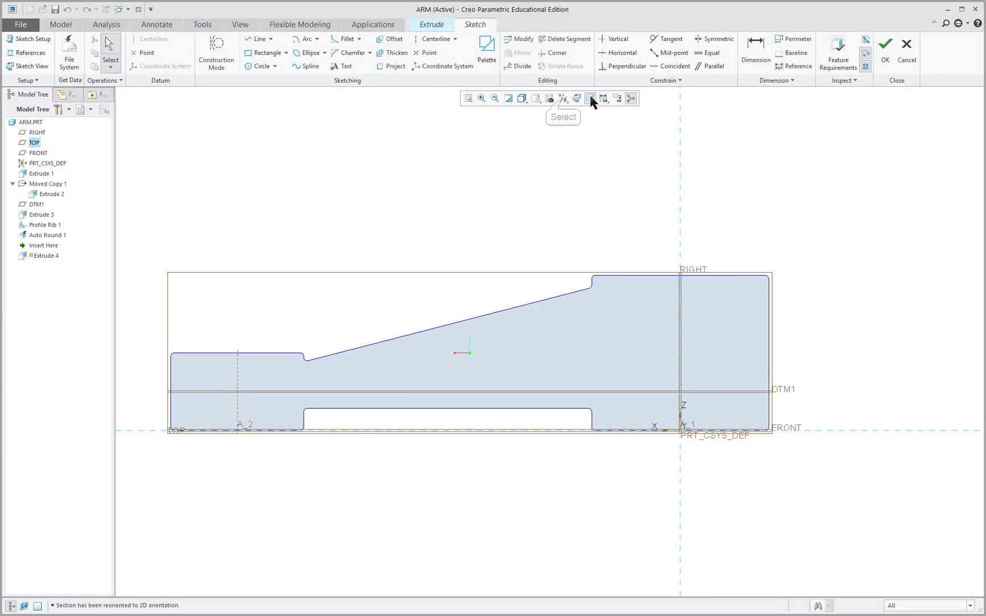
left_click(563, 98)
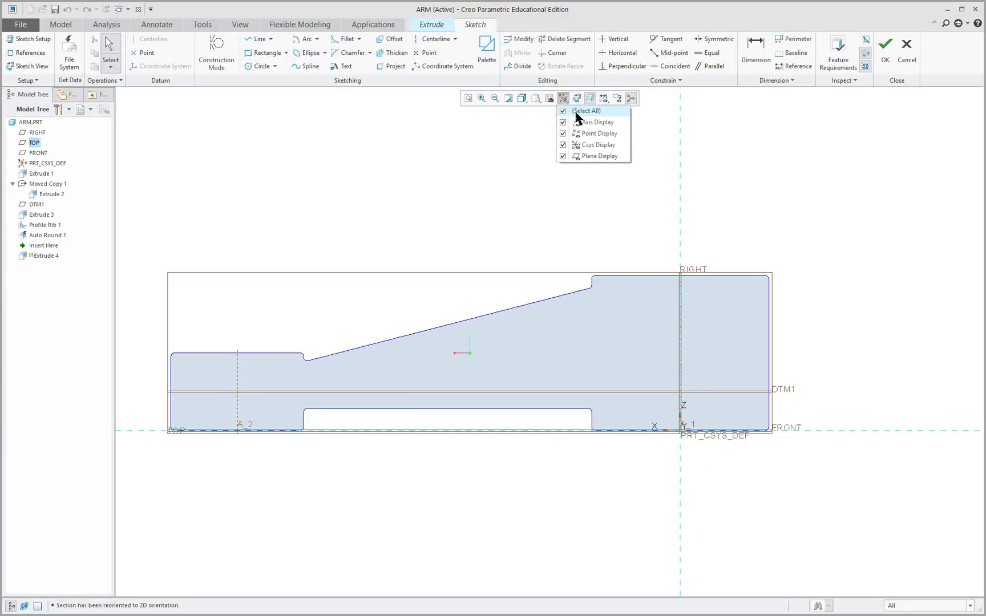
left_click(562, 111)
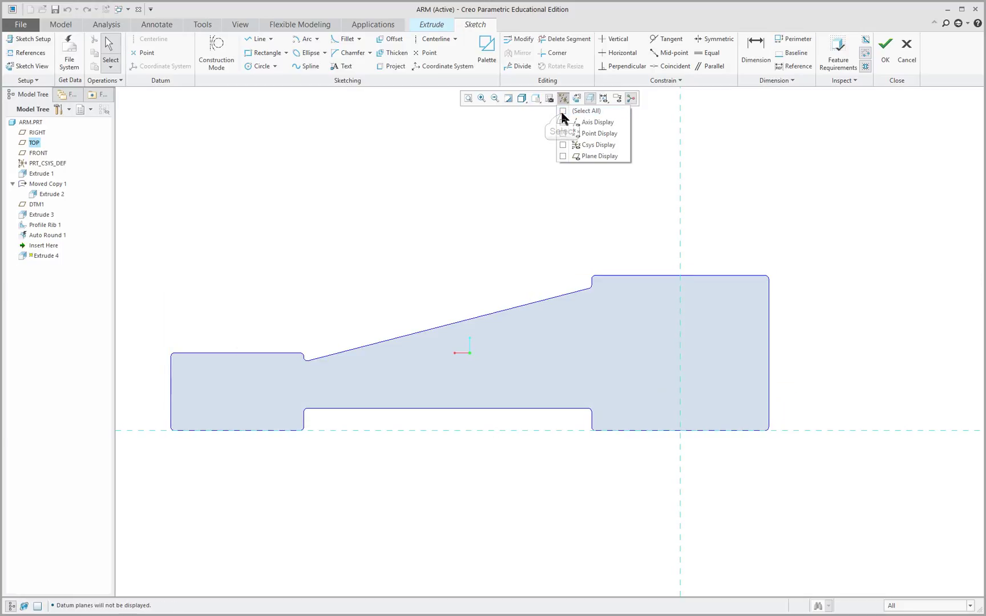
- Add the arm's left and right edges as sketch references
right_click(364, 205)
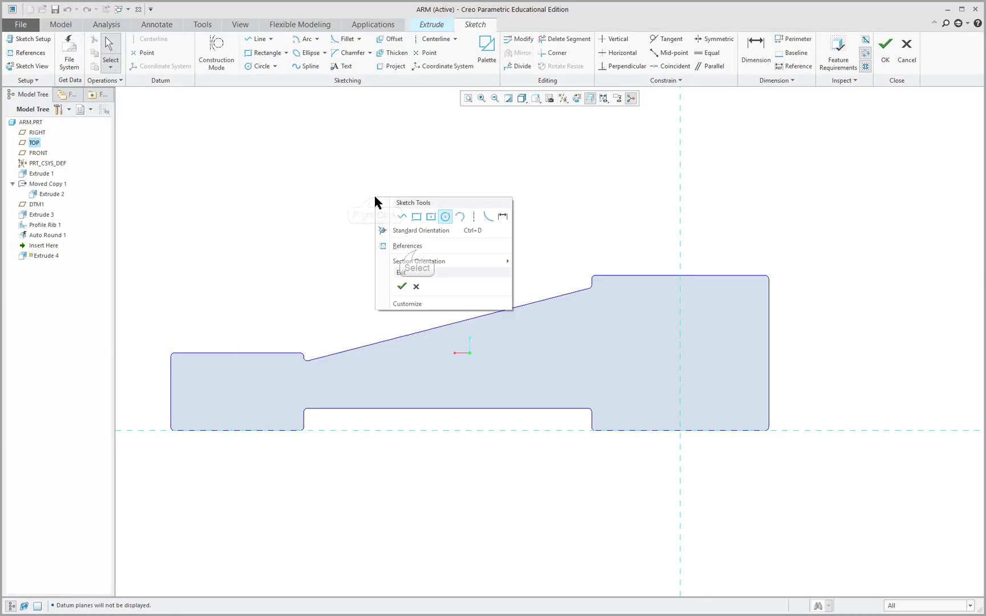
left_click(424, 259)
left_click(414, 246)
left_click(768, 377)
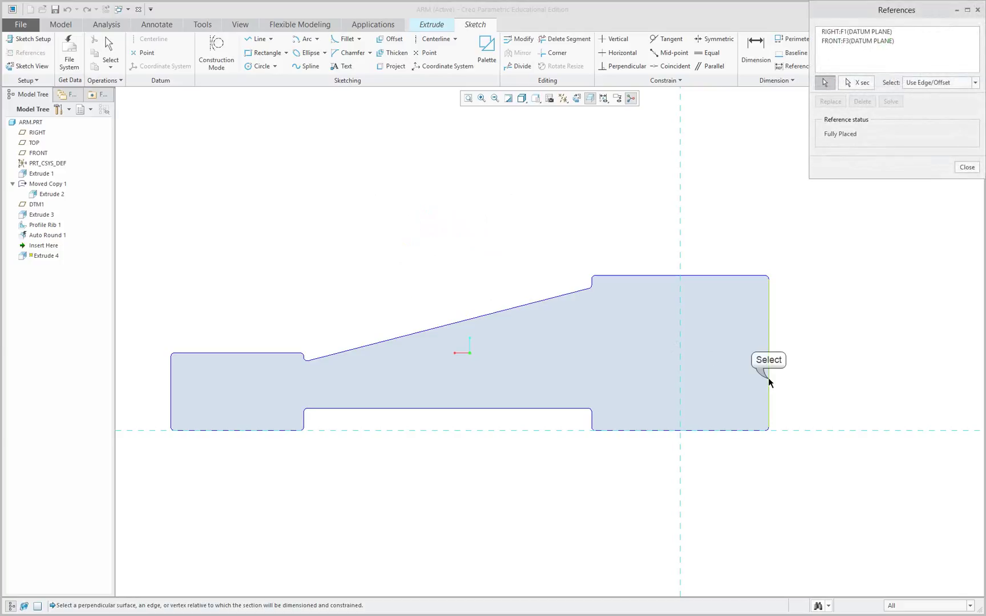
left_click(172, 401)
- Draw a horizontal line between the profile's left and right edges near the bottom
right_click(328, 279)
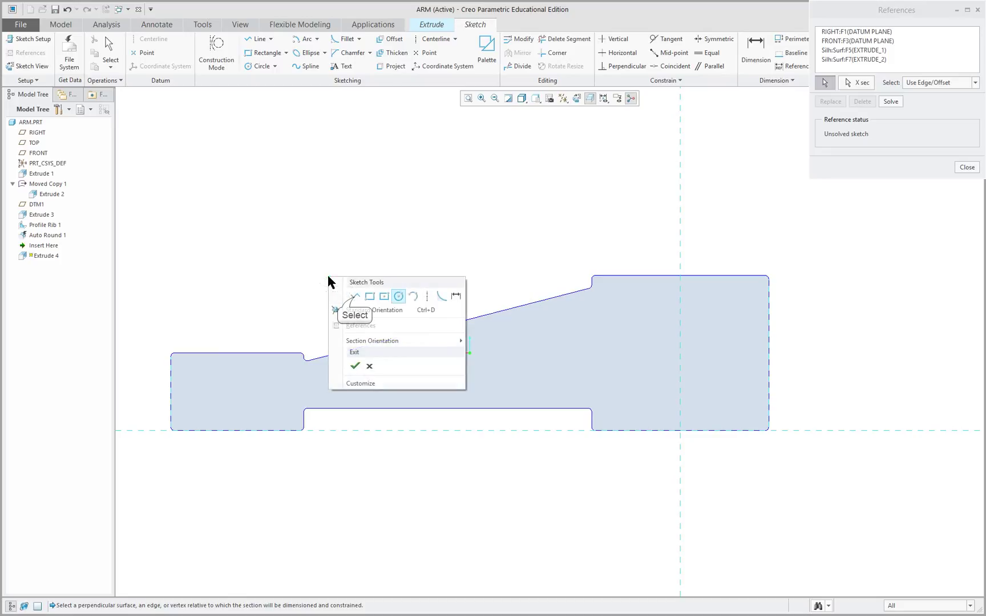
left_click(348, 297)
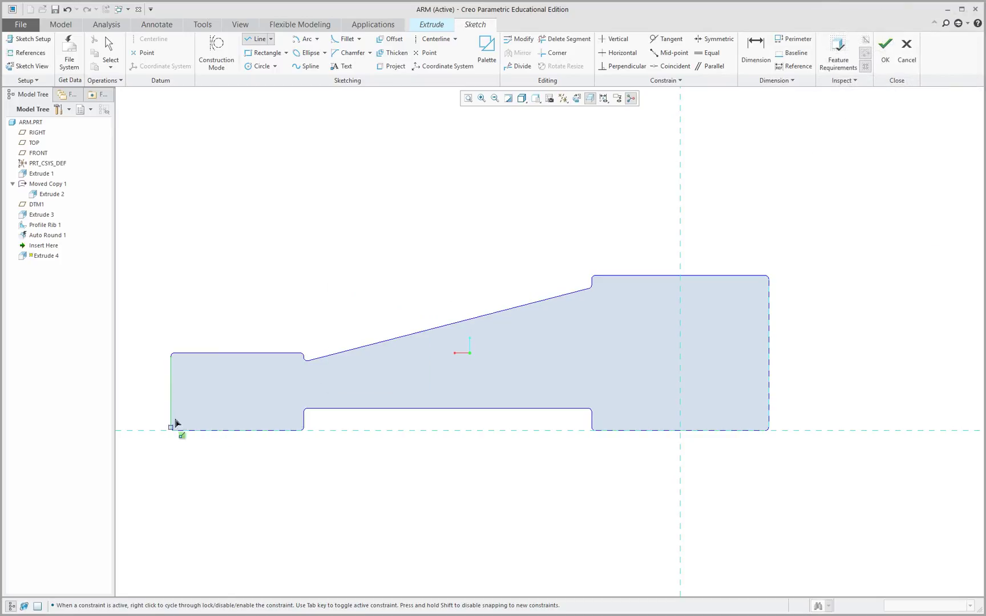
scroll(172, 416, "down", 3)
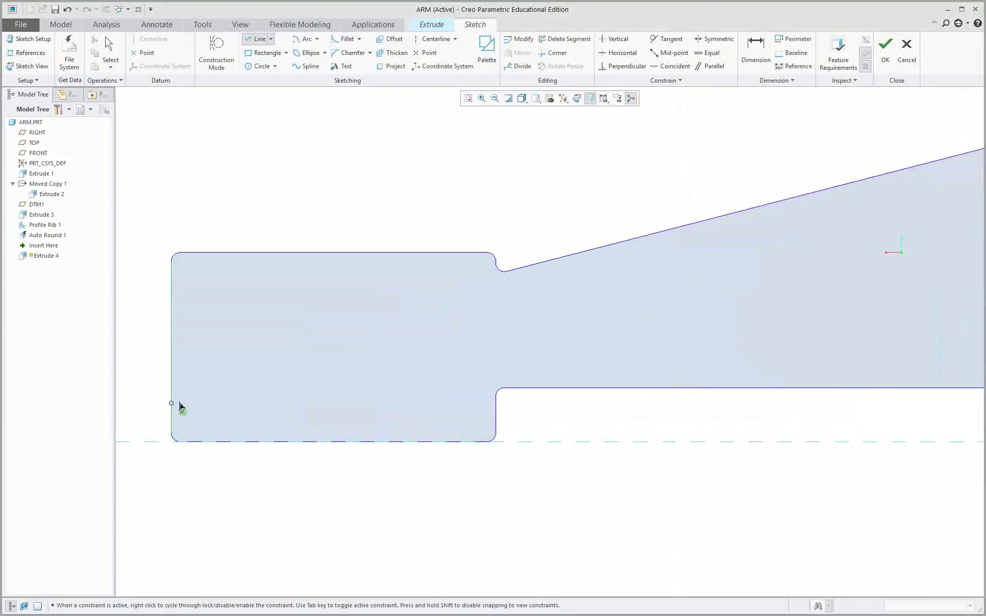
scroll(172, 429, "up", 3)
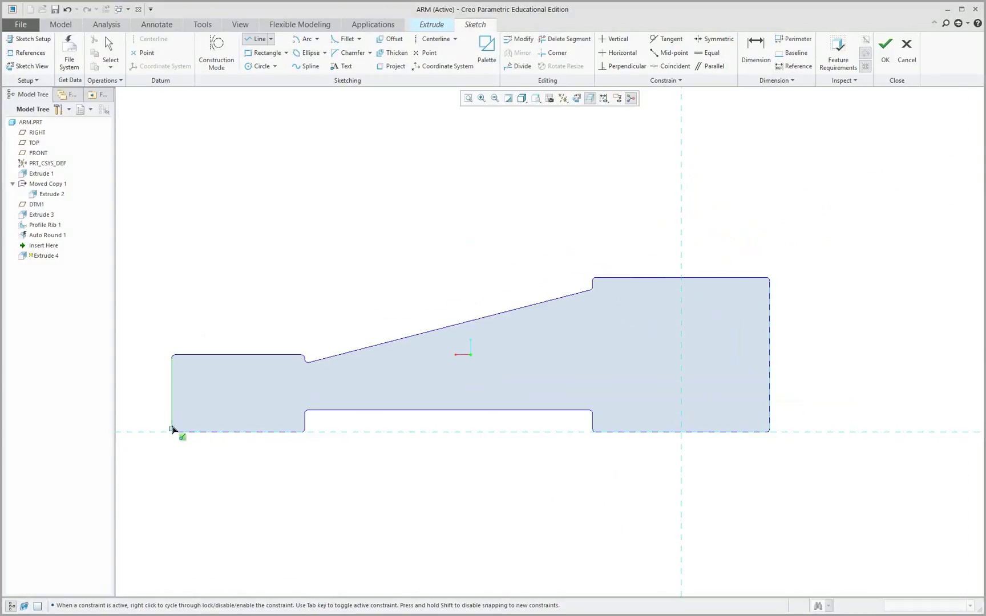
left_click(171, 420)
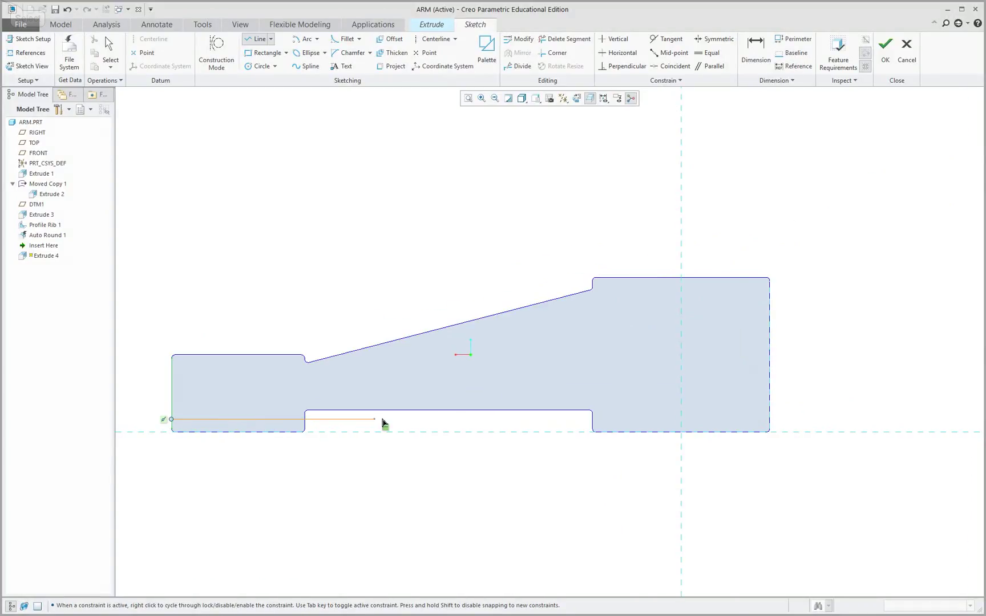
left_click(766, 421)
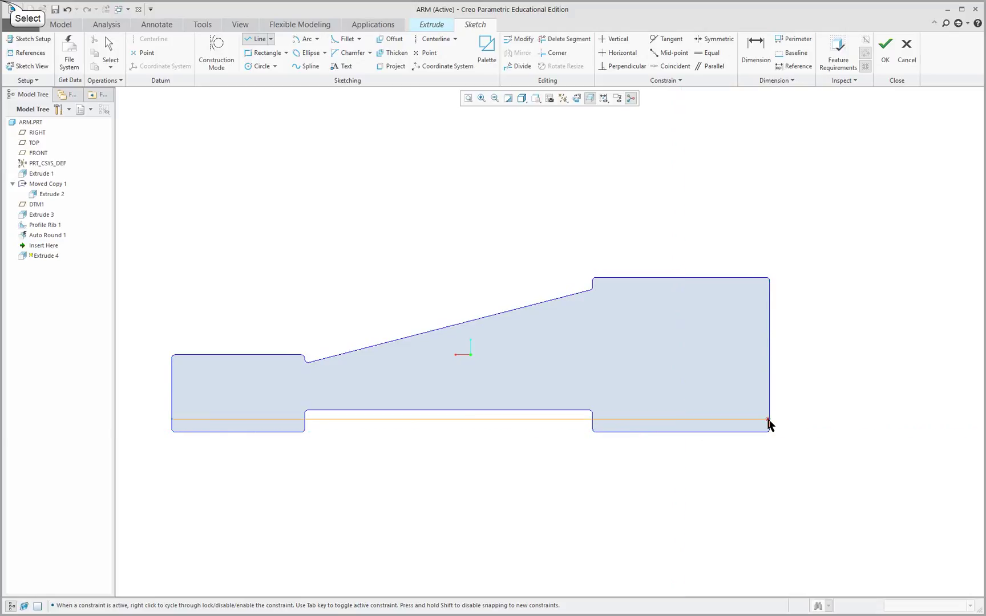
middle_click(763, 480)
middle_click_drag(763, 480, 741, 489)
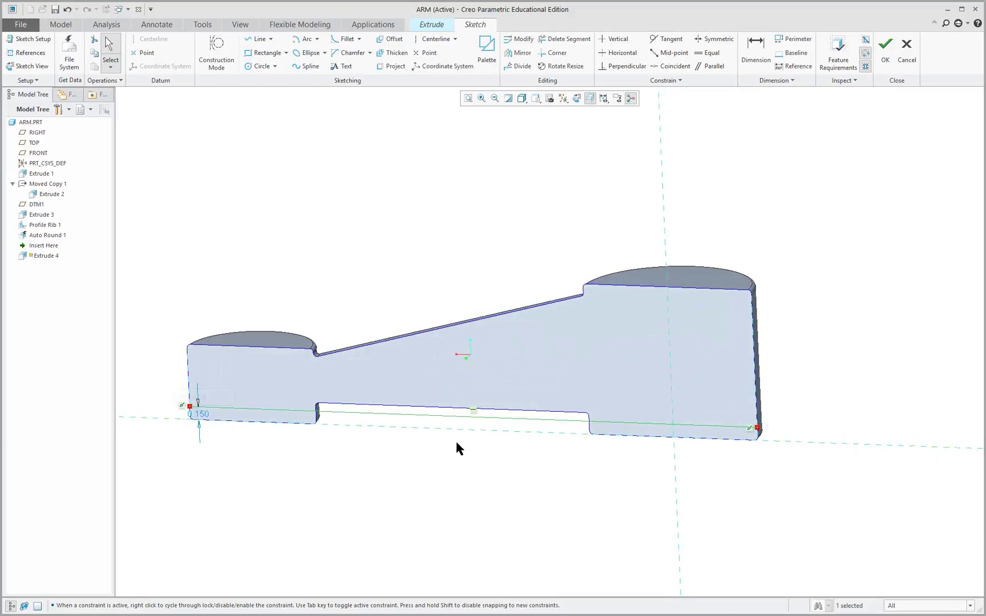
- Change the line's 0.150 offset dimension to 0.100 and finish the sketch
double_click(200, 413)
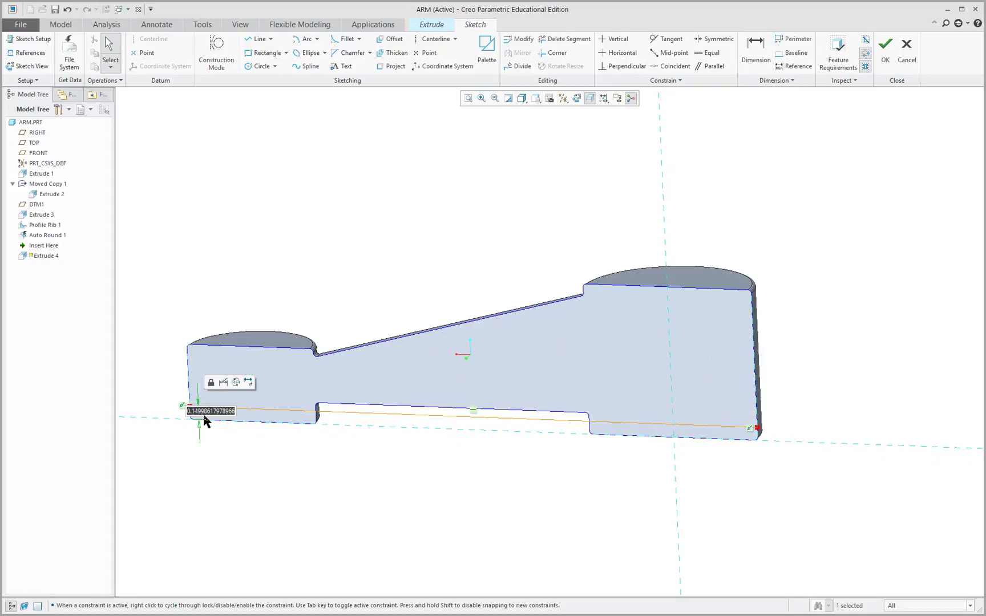
type("100")
key("Return")
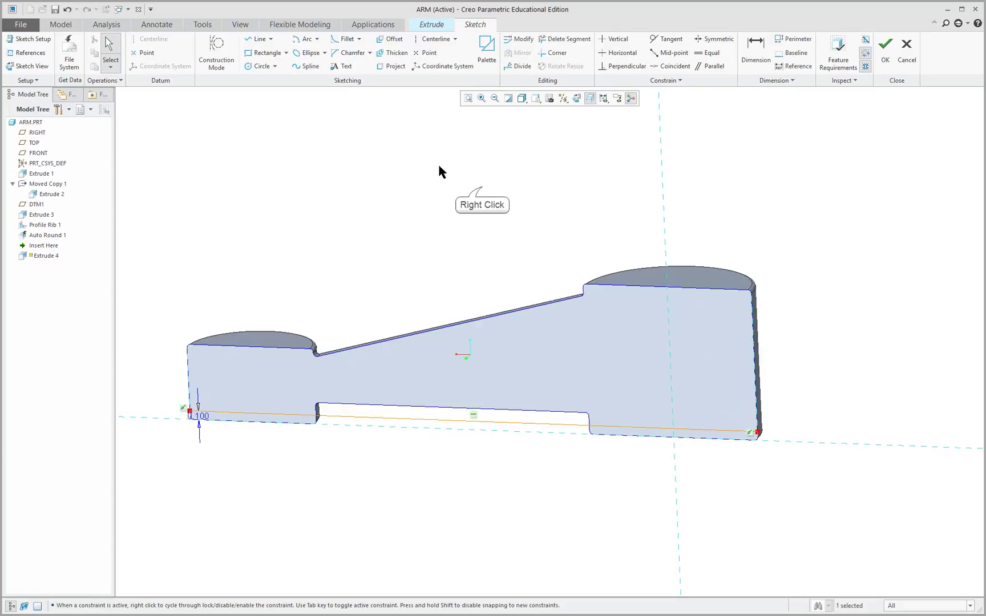
right_click(482, 191)
left_click(507, 285)
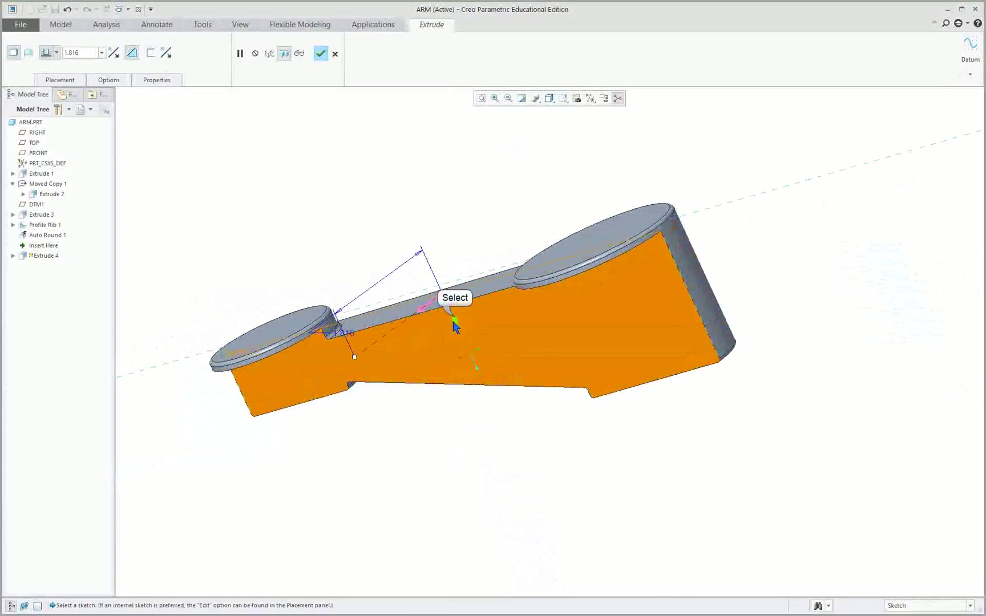
- Flip Extrude 4's direction and set its depth to 2 Sides Through All
left_click(427, 303)
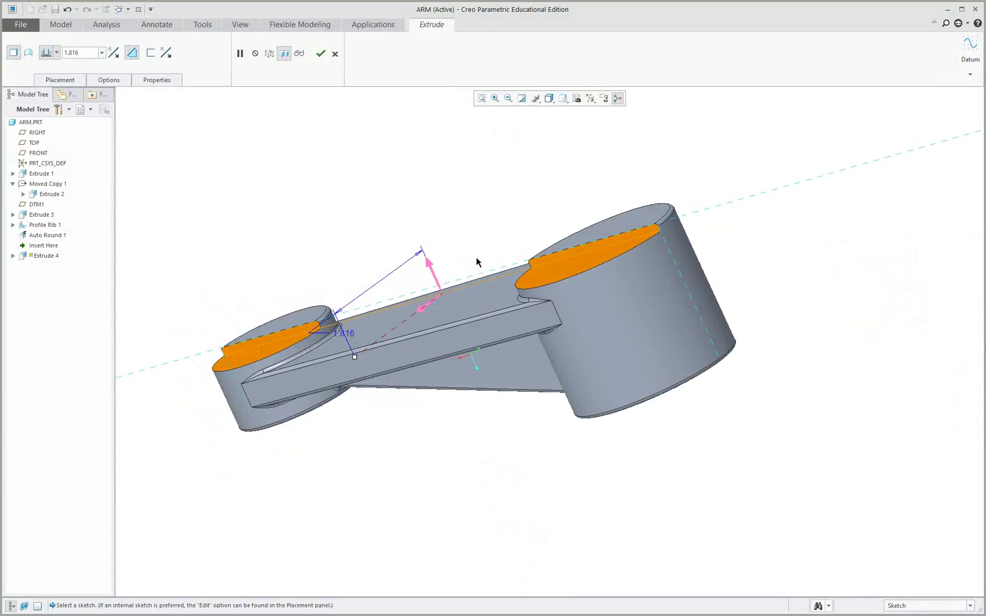
right_click(356, 358)
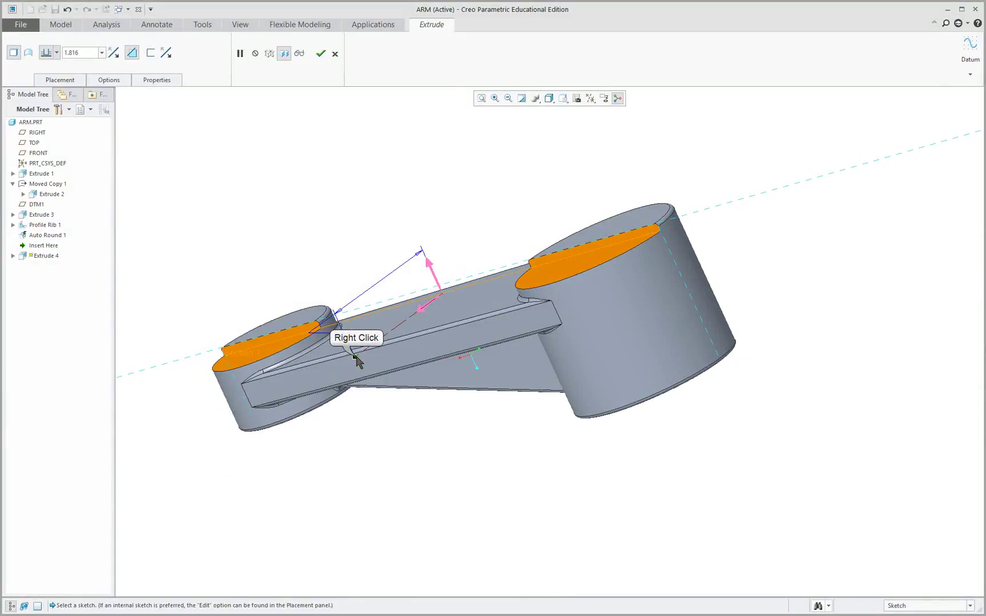
left_click(405, 455)
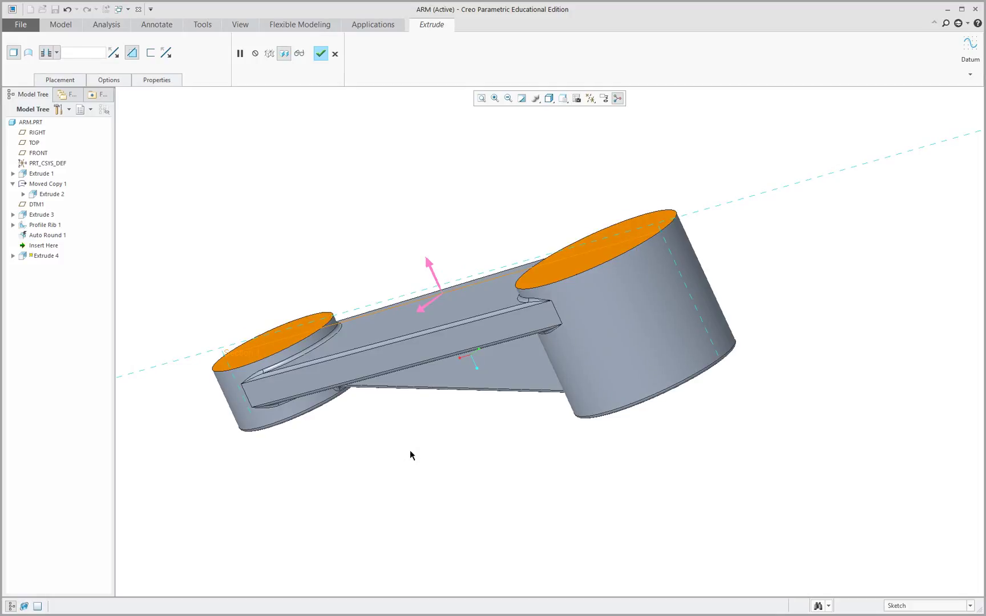
middle_click_drag(410, 455, 432, 255)
- Finish the facing extrude and turn on display of all datum types
middle_click(432, 255)
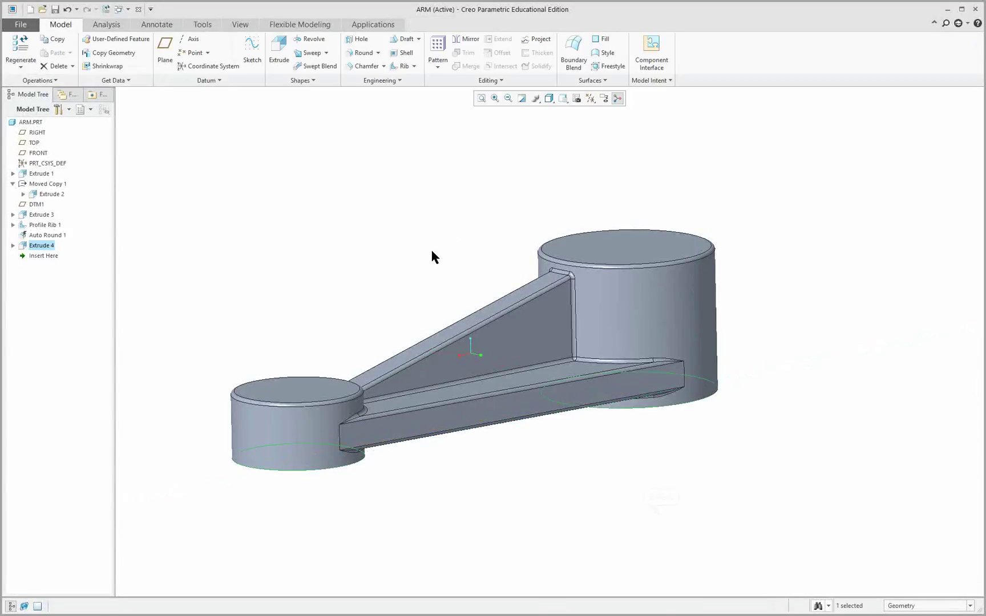
left_click(659, 512)
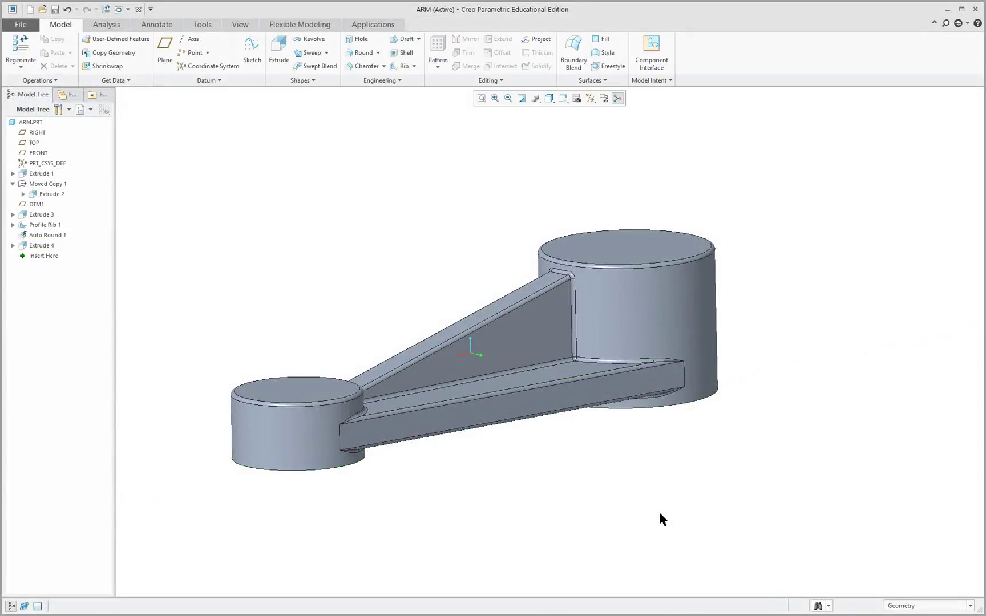
left_click(591, 102)
left_click(591, 110)
left_click(661, 458)
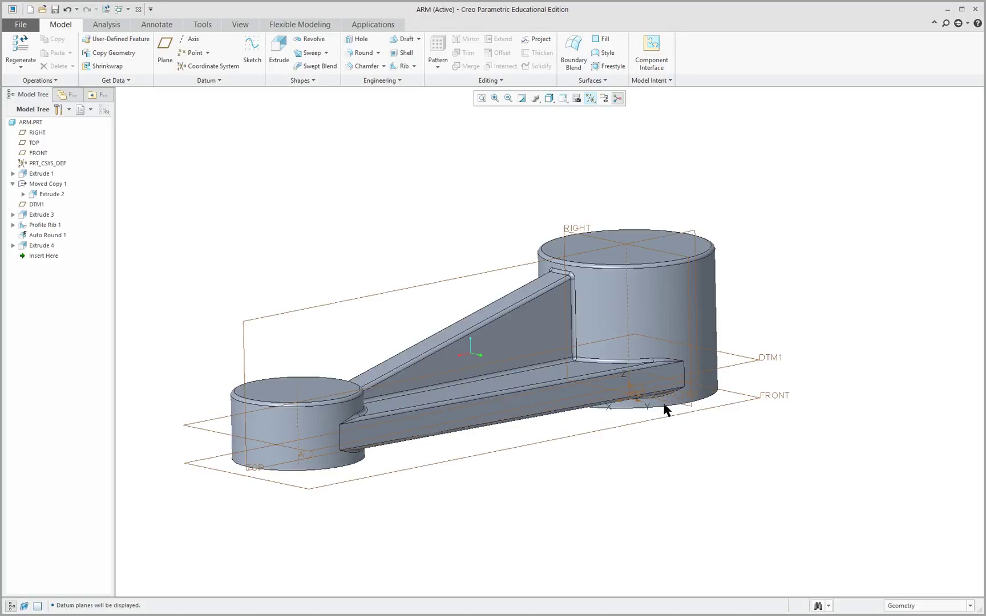
- Create datum plane DTM2 passing through the top faces of both bosses
middle_click_drag(671, 361, 663, 346)
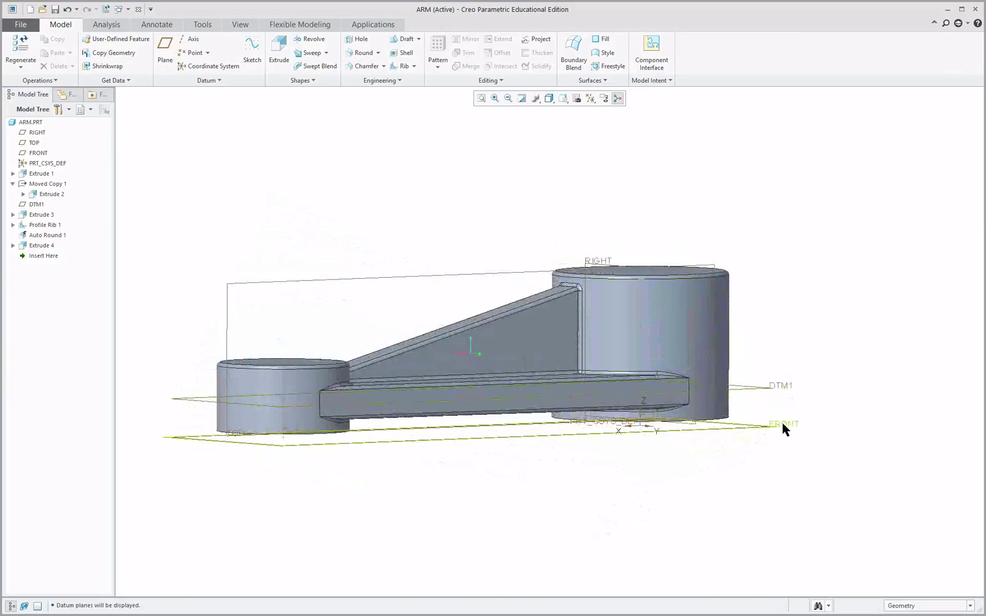
mouse_move(759, 433)
middle_mouse_down()
mouse_move(713, 450)
mouse_move(734, 403)
mouse_move(736, 272)
middle_mouse_up()
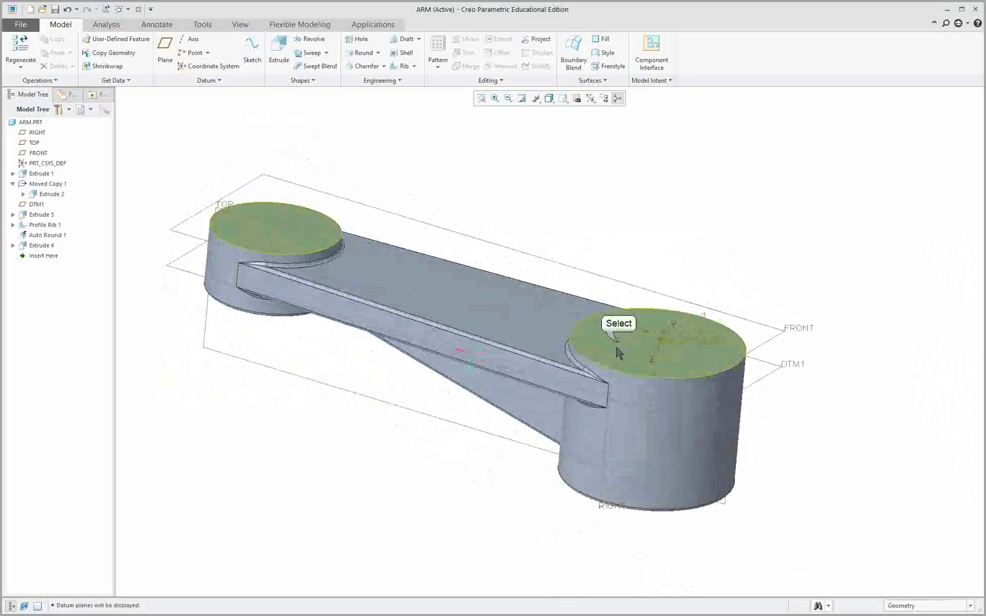
left_click(622, 323)
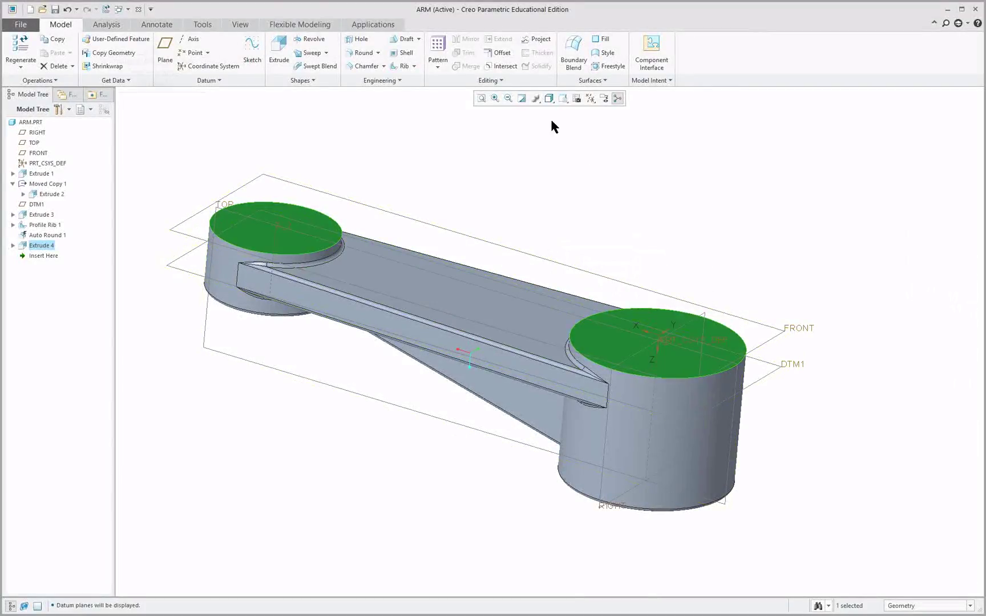
left_click(165, 46)
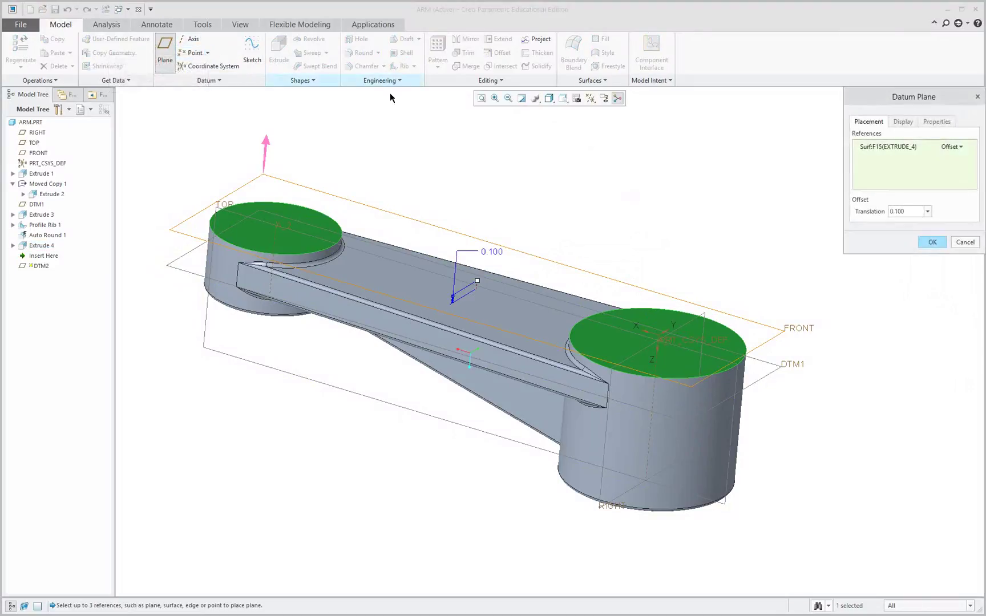
left_click(951, 146)
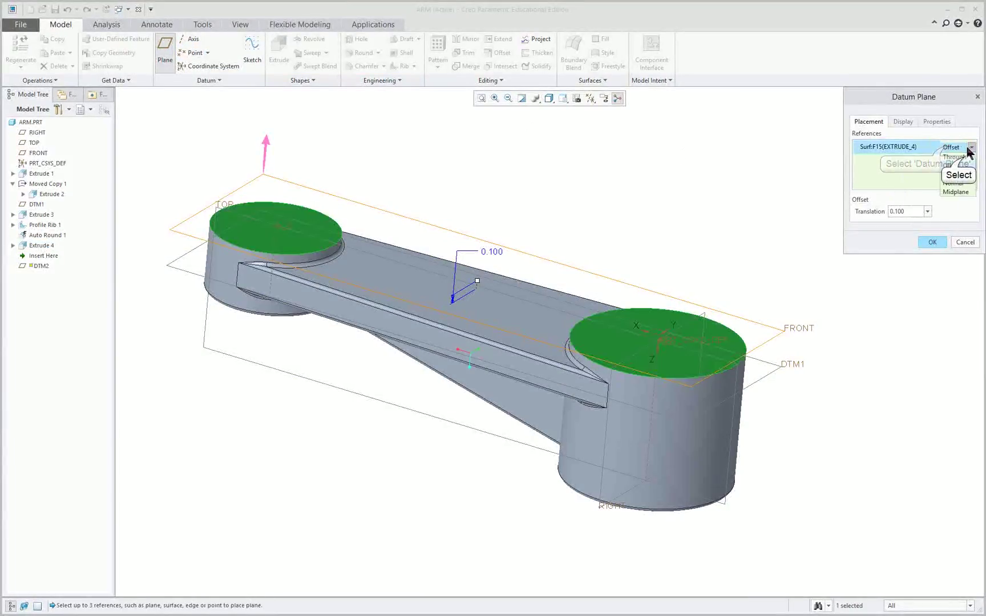
left_click(956, 157)
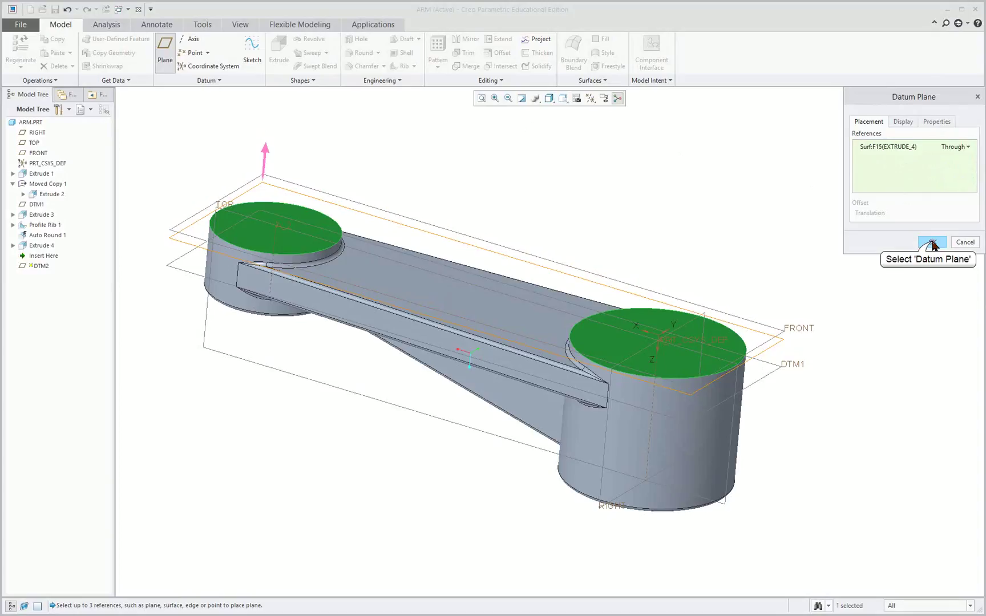
left_click(932, 243)
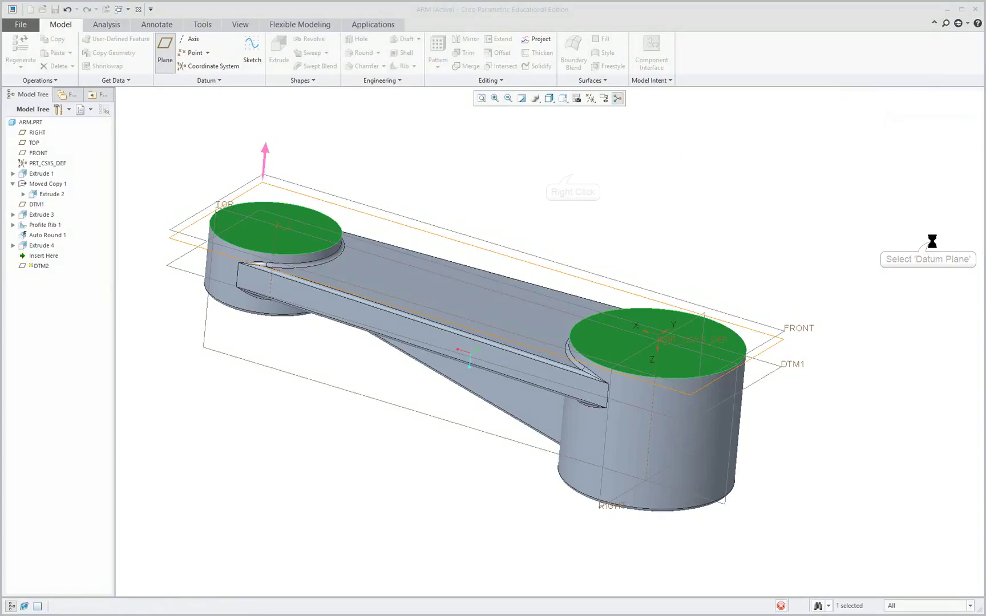
- Rename DTM2 to A and set it as a datum feature
right_click(573, 172)
left_click(615, 254)
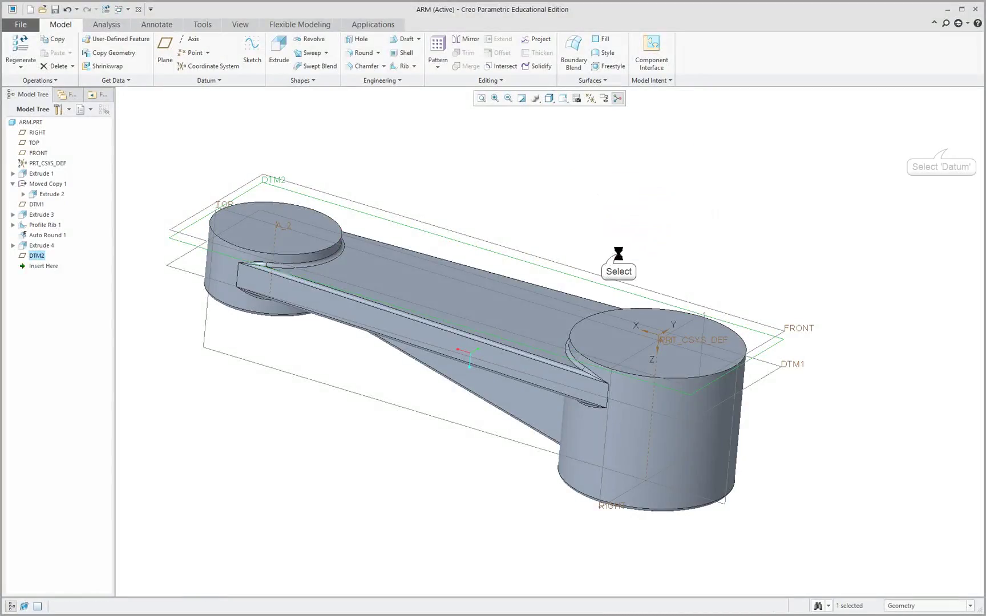
double_click(919, 123)
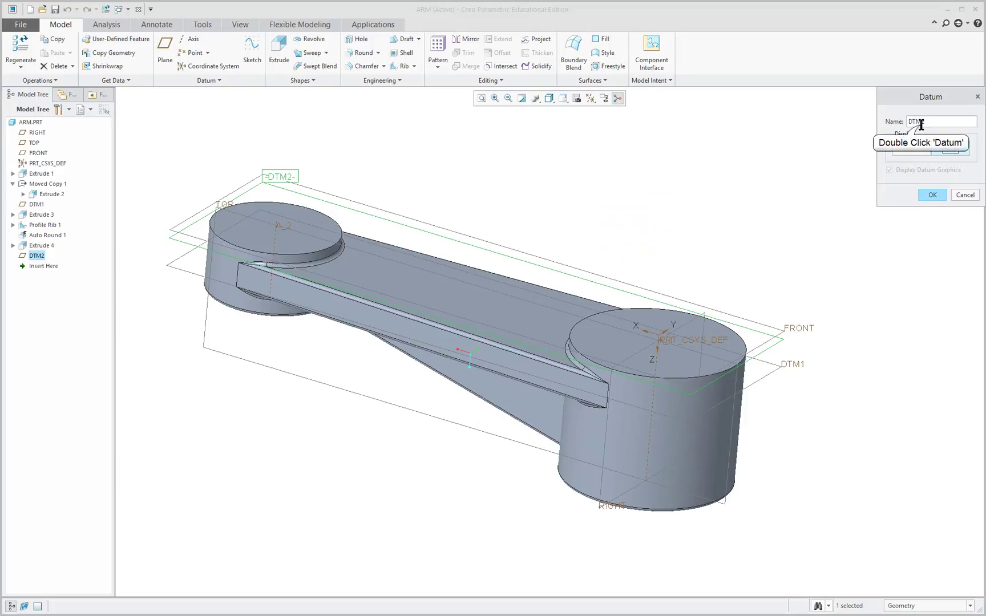
double_click(920, 122)
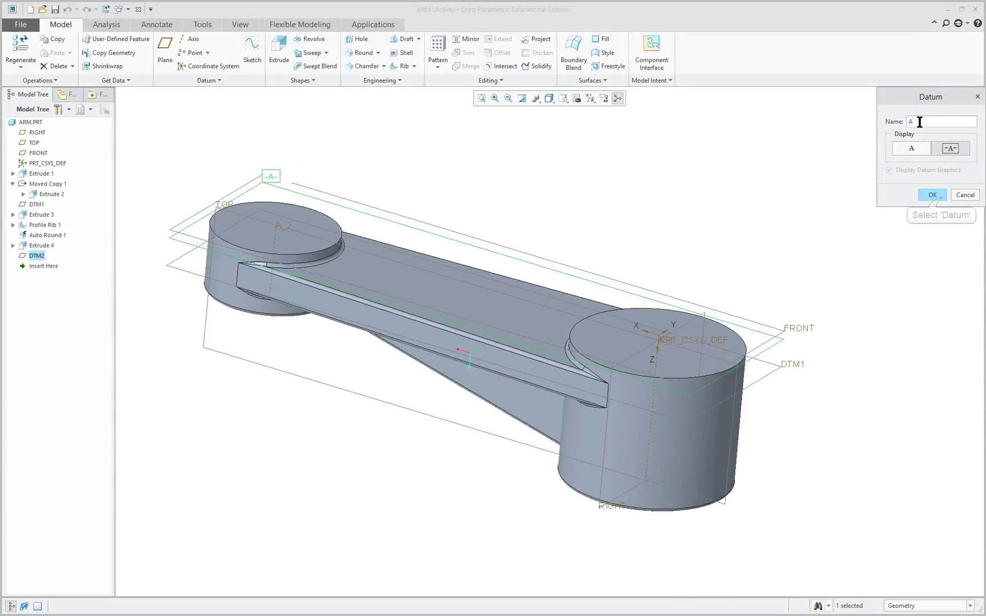
left_click(941, 196)
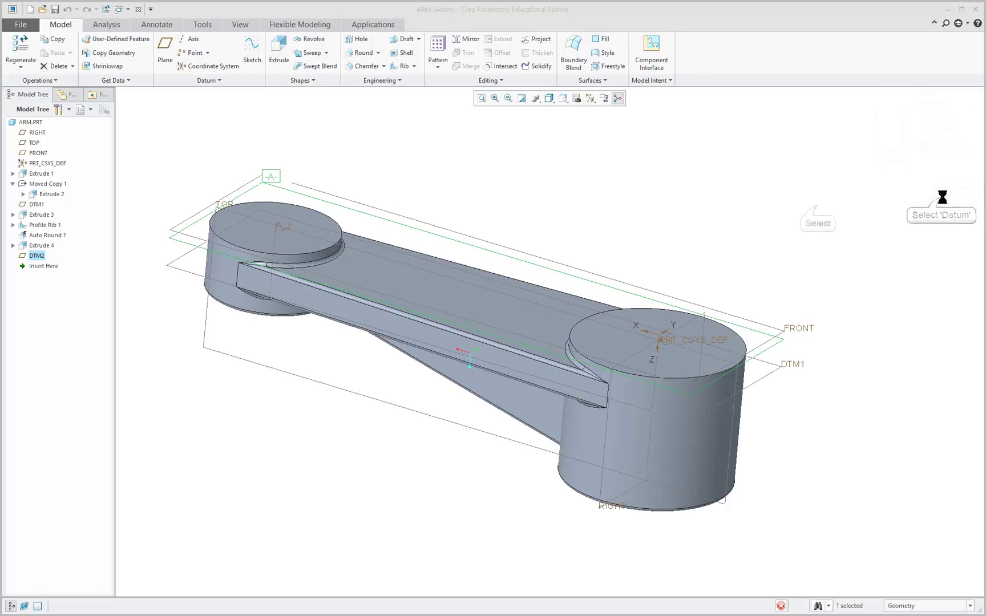
left_click(818, 210)
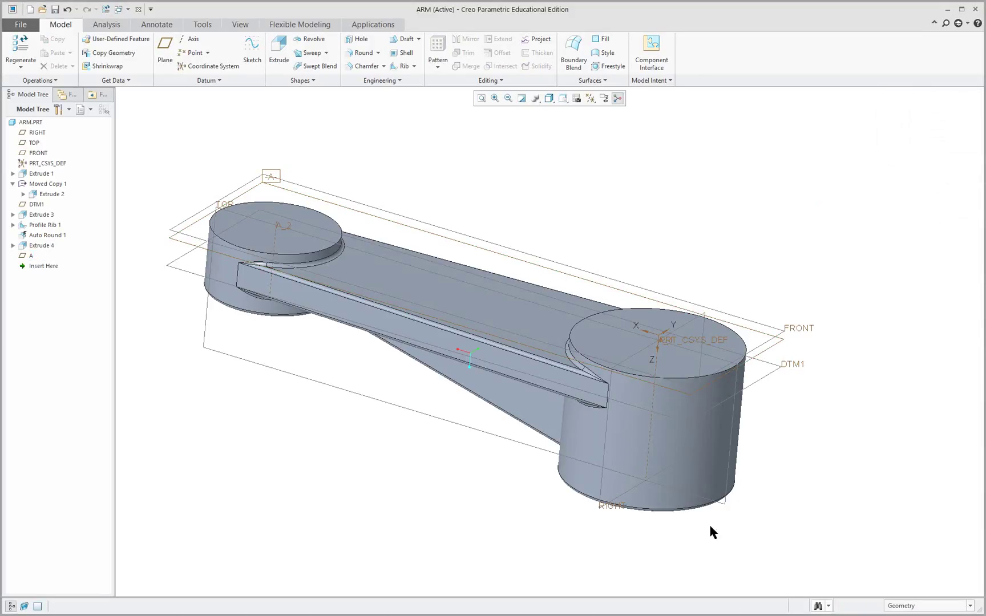
- Rename the TOP plane to B with its datum tag shown
right_click(514, 444)
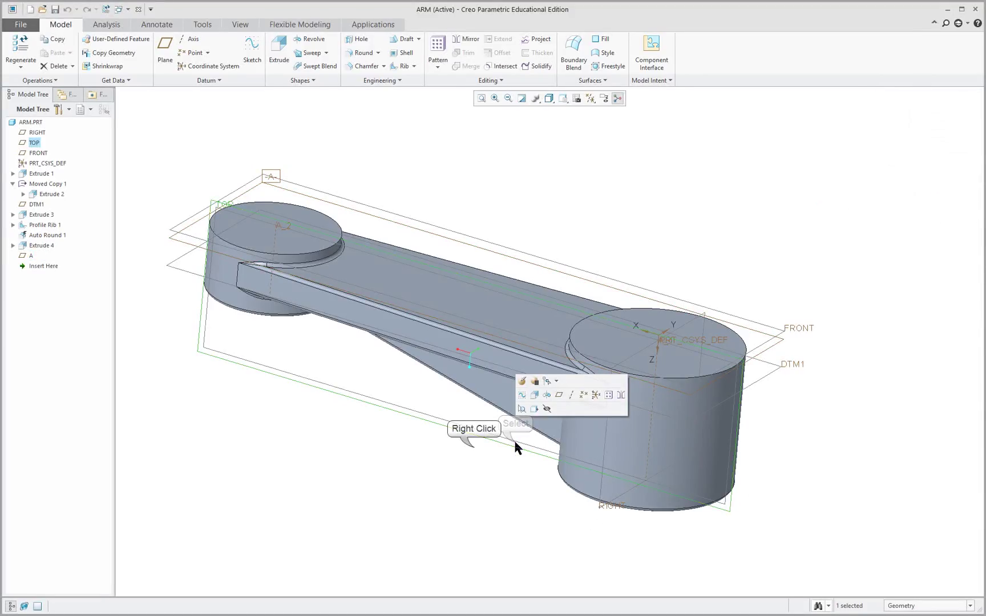
right_click(473, 451)
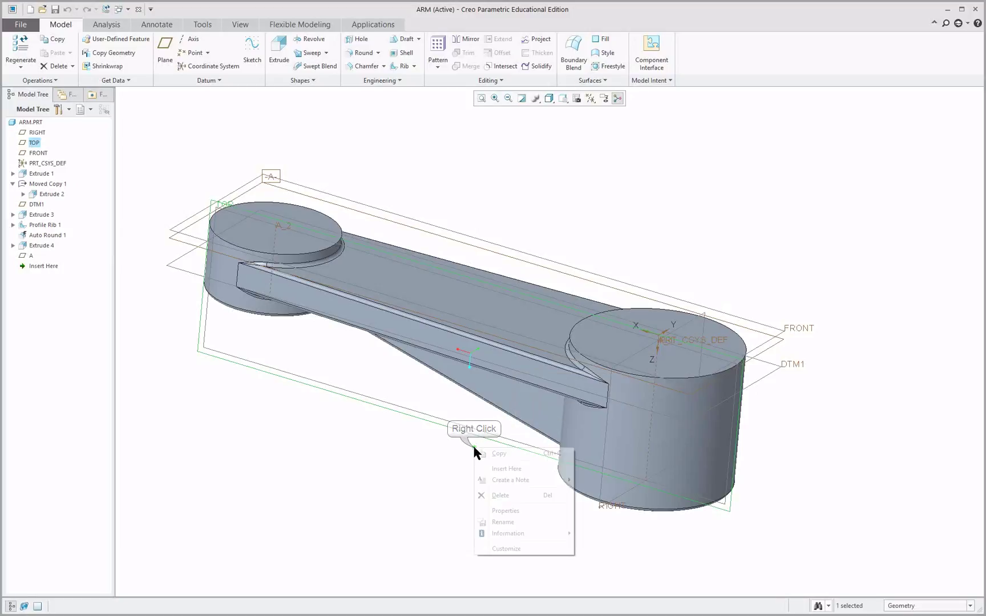
left_click(523, 512)
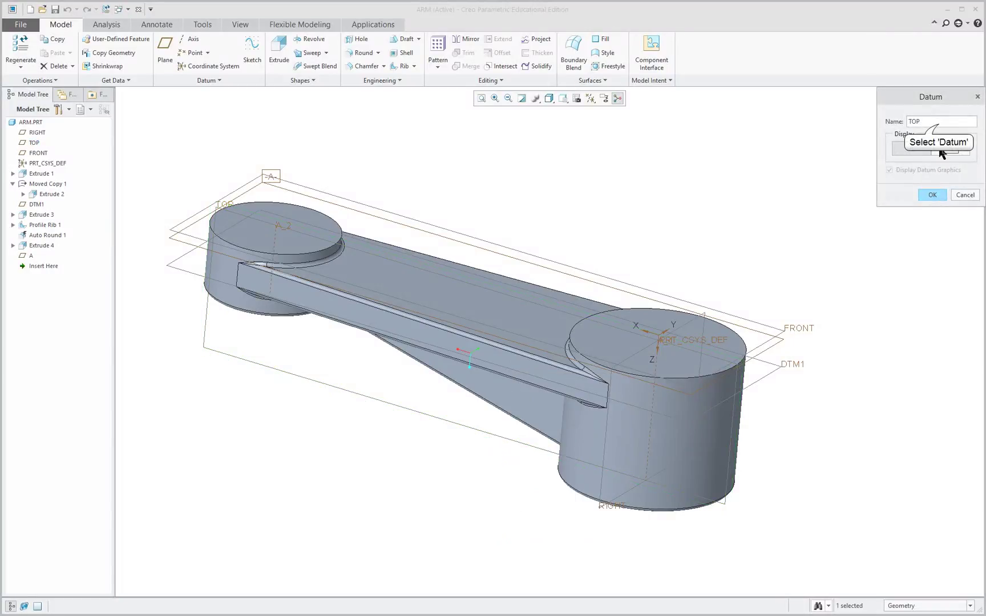
left_click_drag(938, 124, 901, 122)
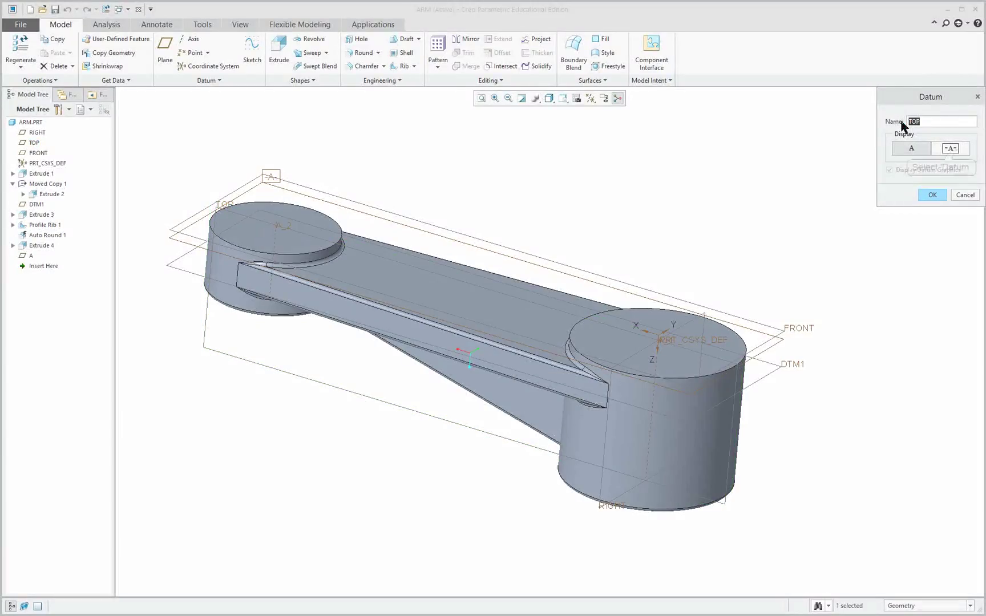
type("B")
left_click(950, 149)
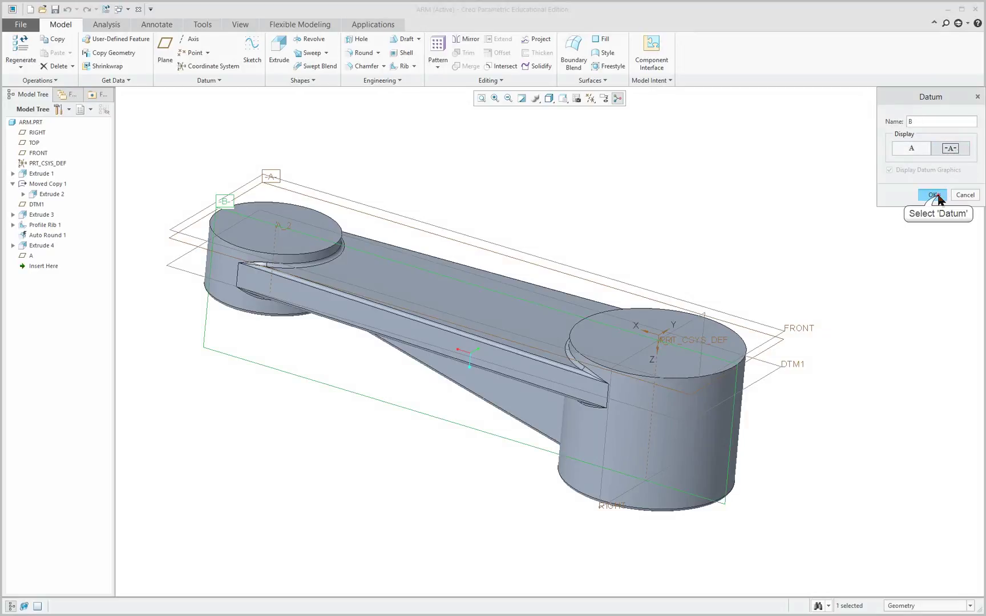
left_click(934, 195)
- Rename the RIGHT plane to C with its datum tag shown
right_click(692, 331)
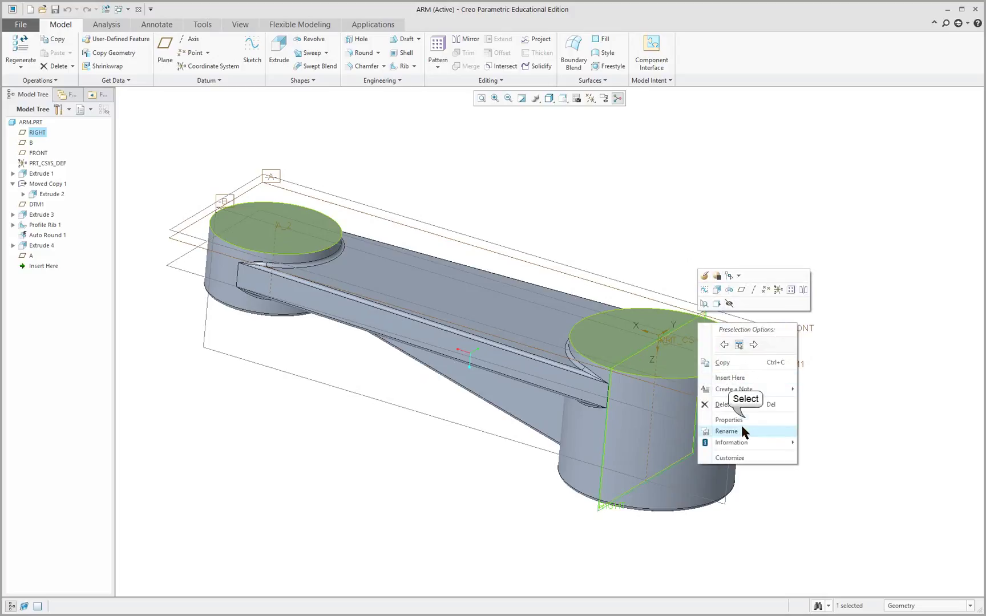
left_click(740, 423)
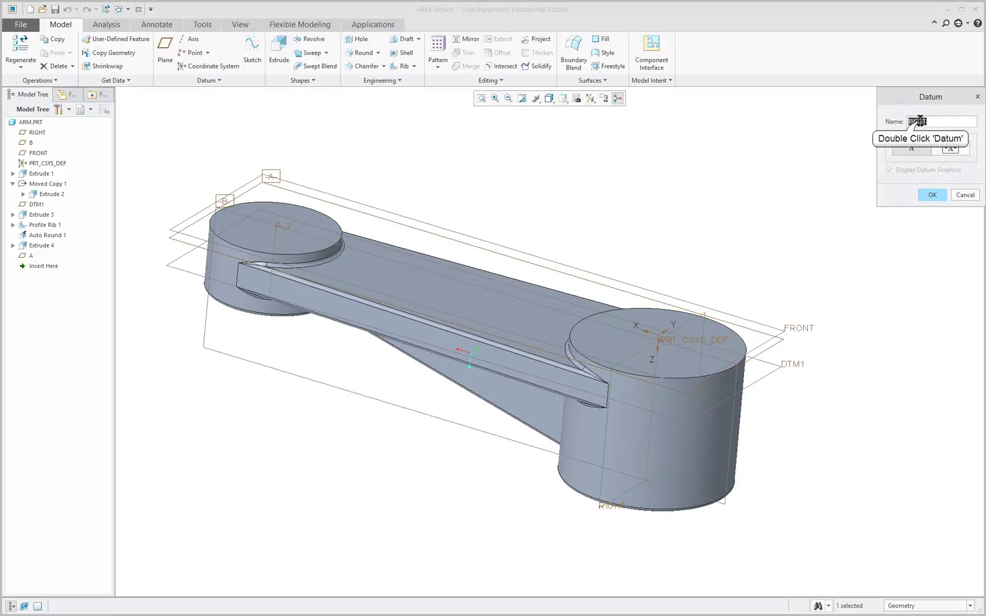
type("C")
left_click(950, 149)
left_click(932, 195)
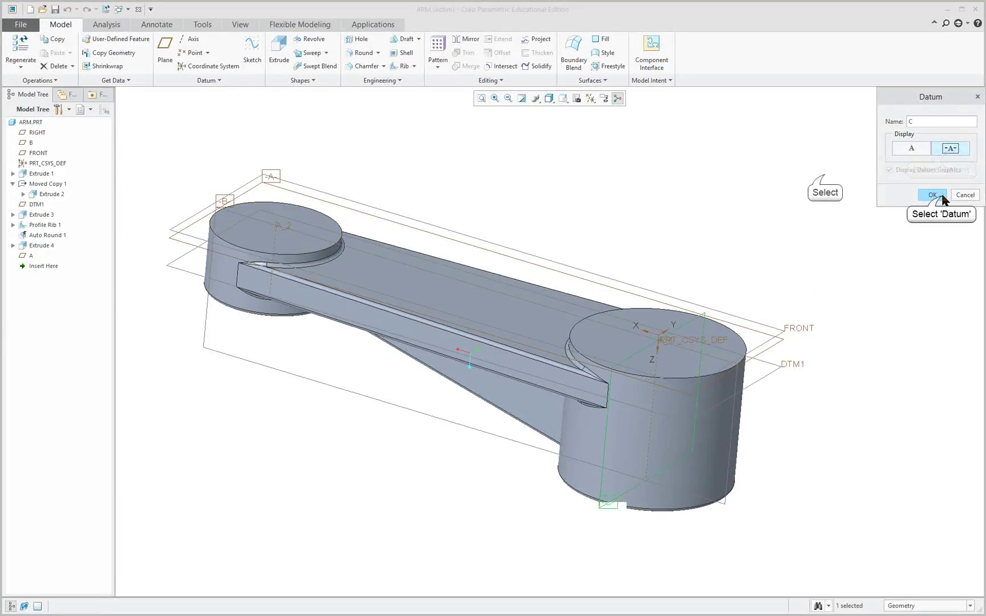
- Hide datum points, coordinate systems and datum planes, leaving the arm with its A, B, C tags
left_click(606, 101)
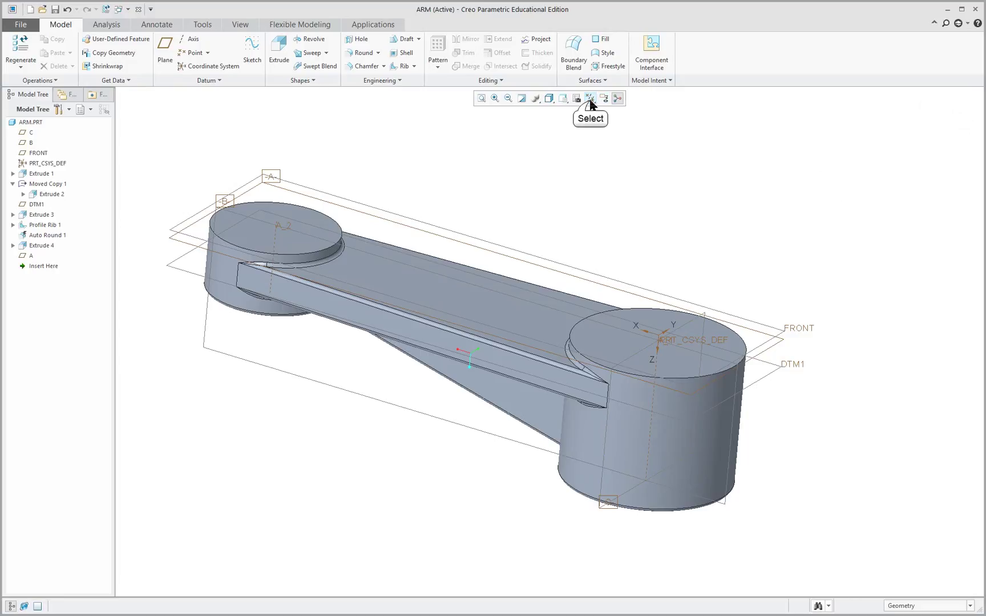
left_click(589, 133)
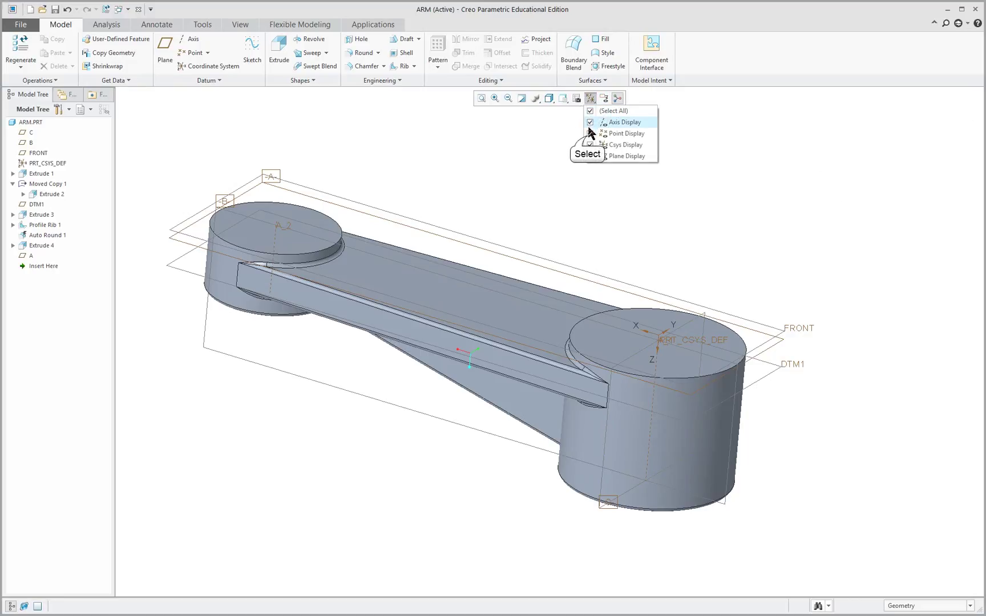
left_click(590, 144)
left_click(591, 154)
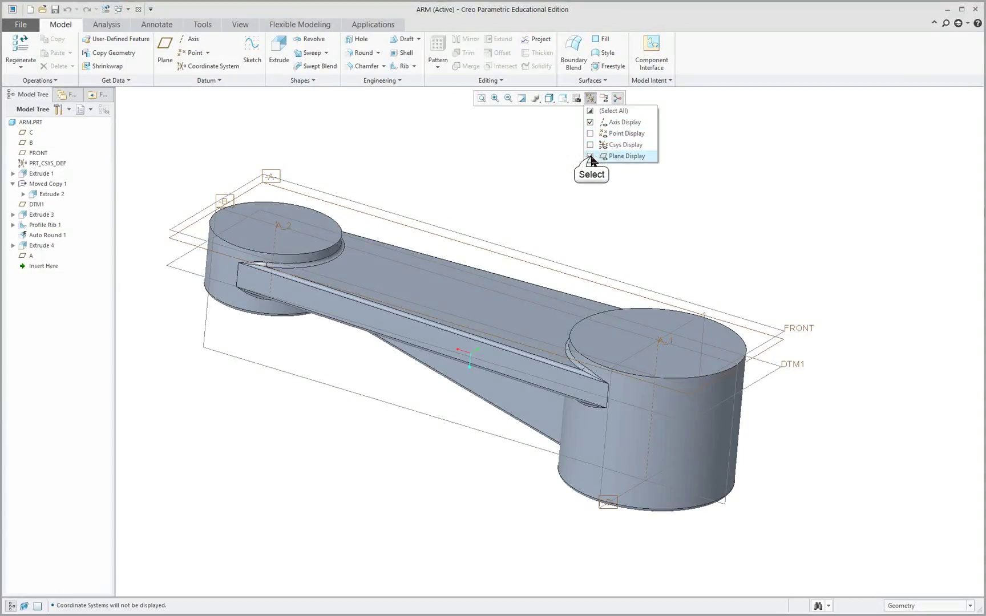
left_click(730, 210)
middle_click_drag(731, 198, 871, 215)
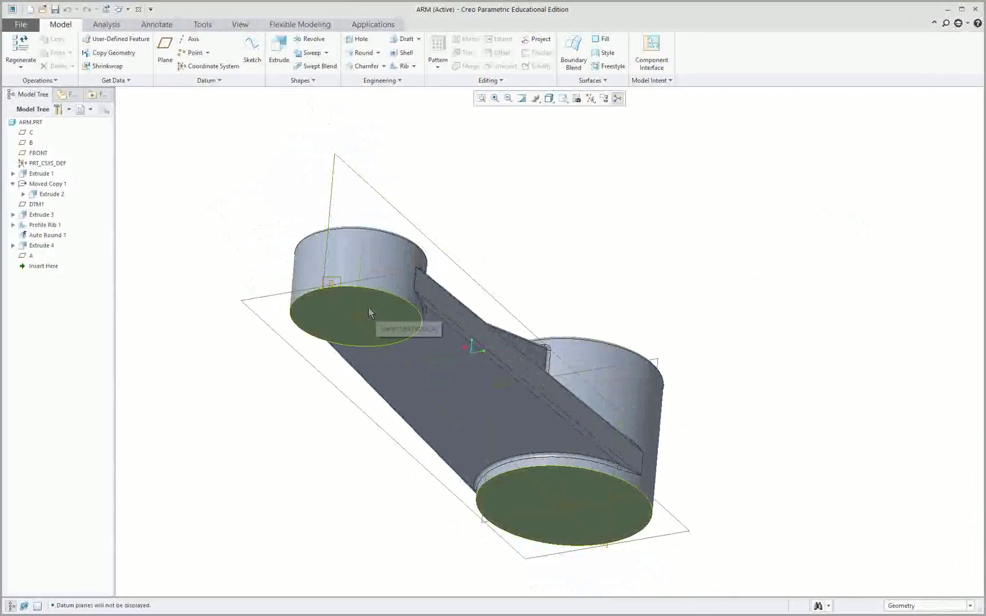
middle_click_drag(541, 324, 517, 322)
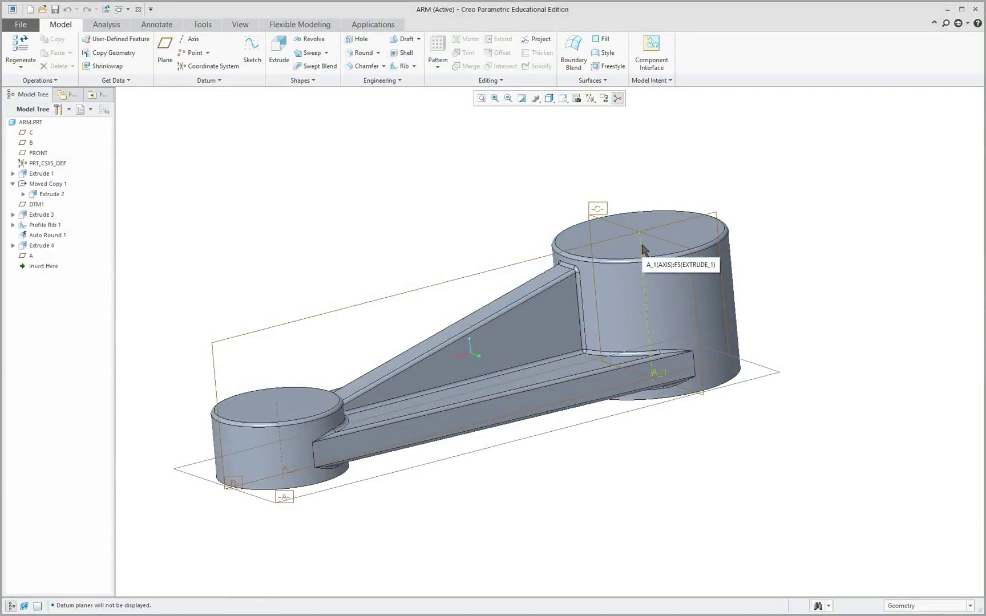
- Create datum plane DTM2 offset 1.55 from datum plane A
left_click(767, 378)
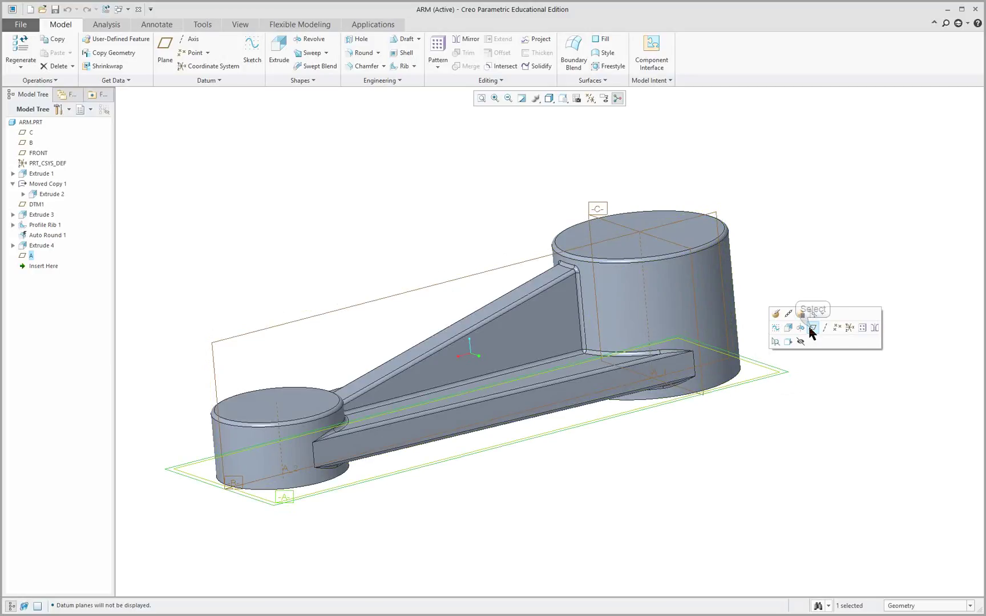
left_click(812, 328)
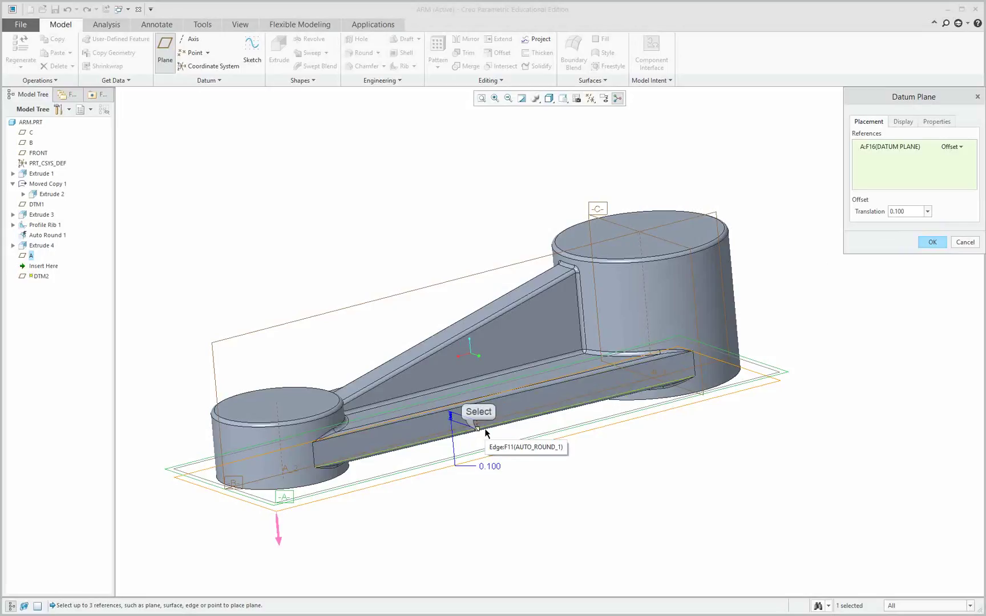
left_click_drag(477, 432, 465, 291)
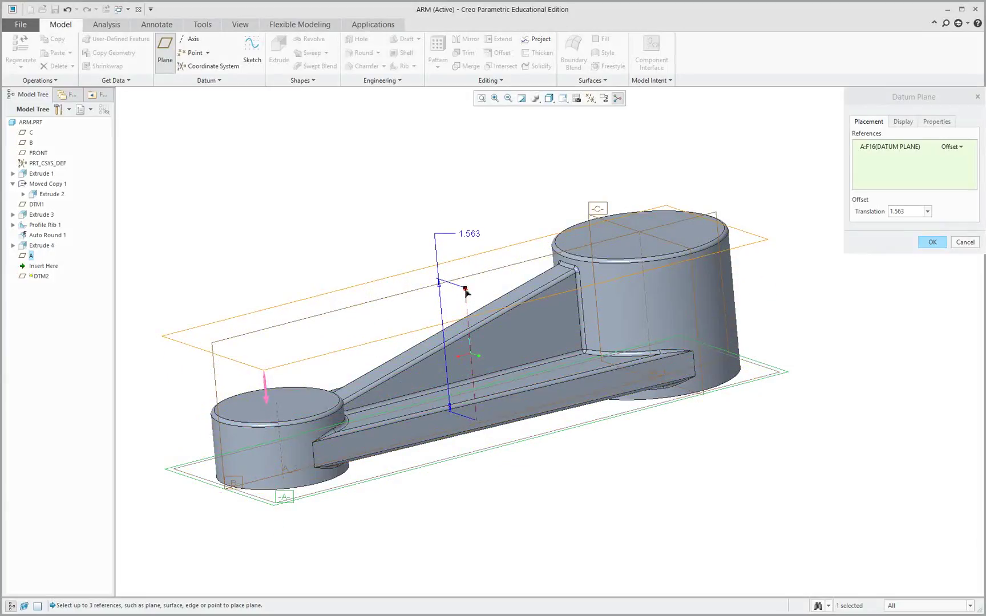
double_click(475, 236)
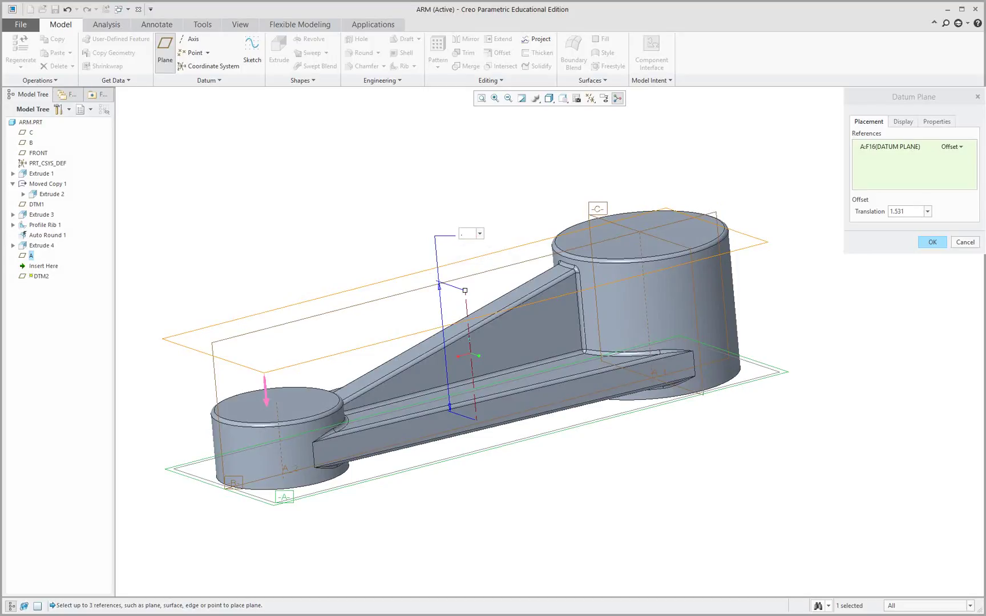
type("1.55")
key("Return")
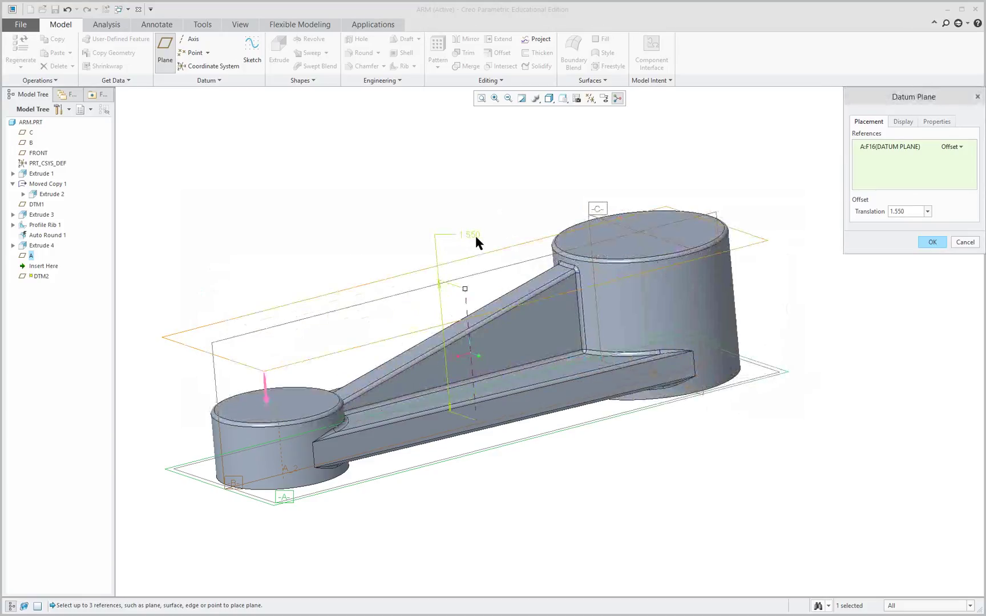
key("alt+Tab")
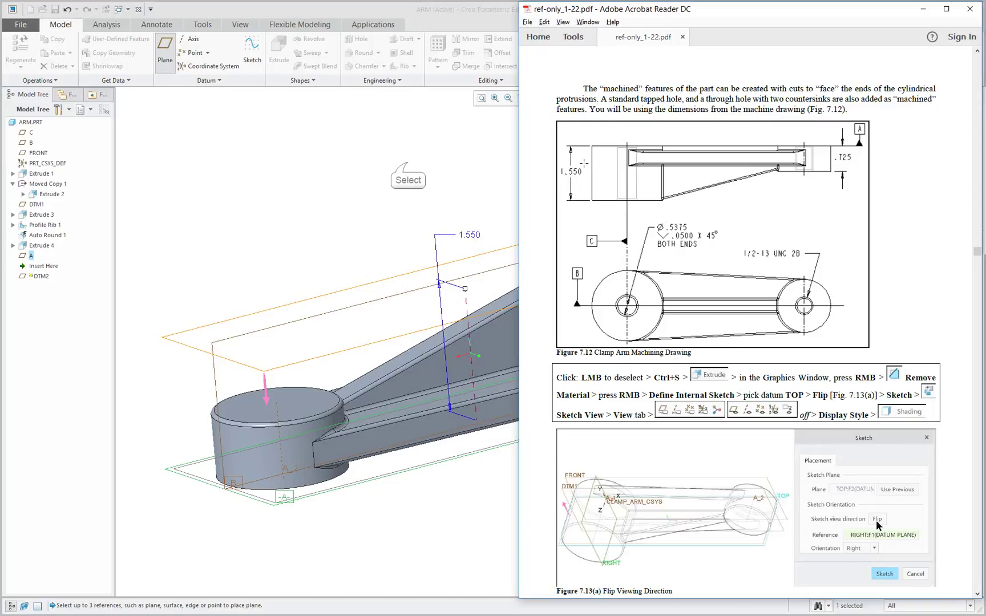
key("alt+Tab")
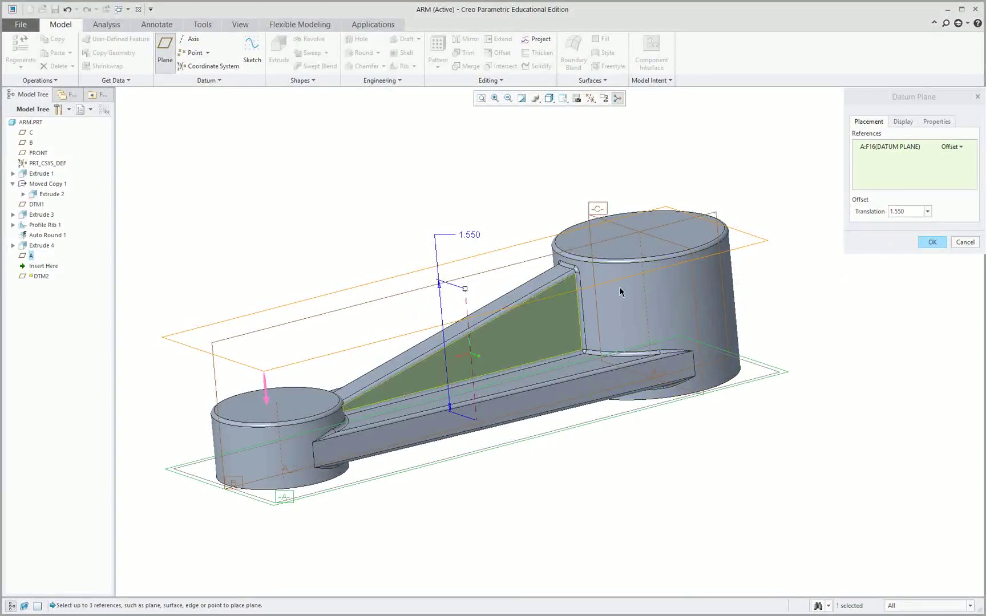
left_click(932, 242)
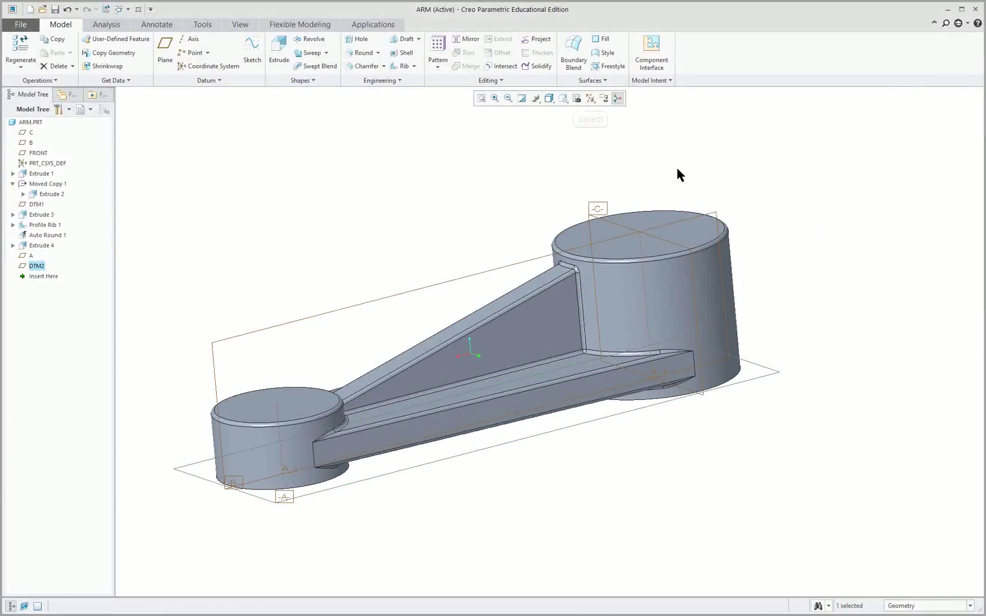
- Turn datum plane display back on and deselect DTM2
left_click(590, 103)
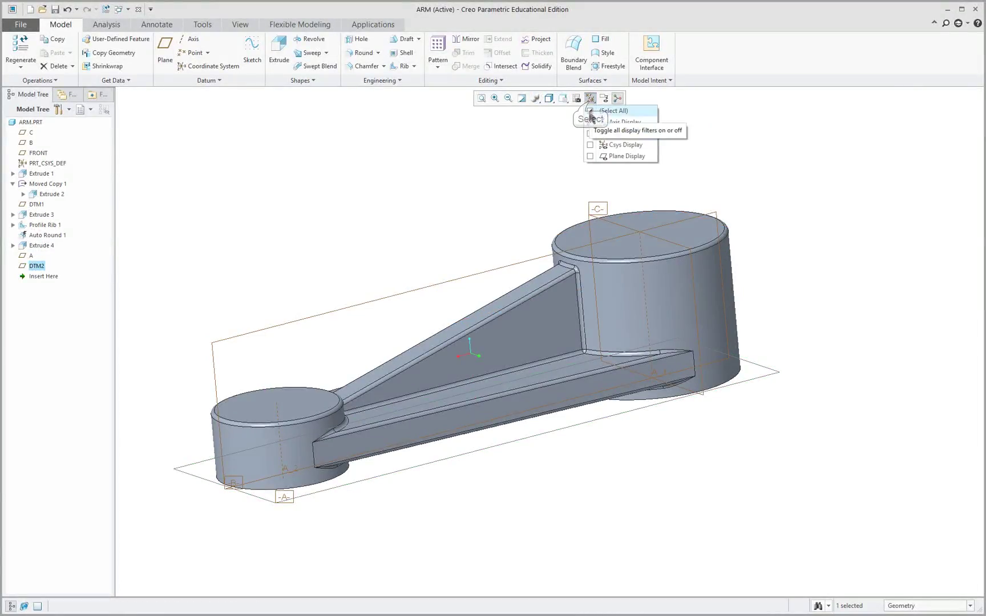
left_click(589, 156)
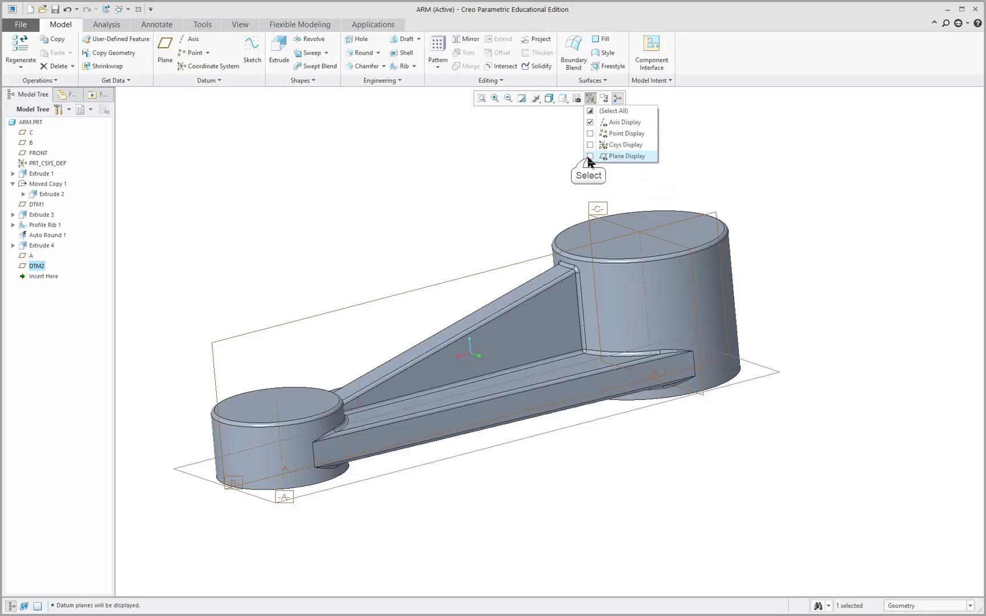
left_click(862, 207)
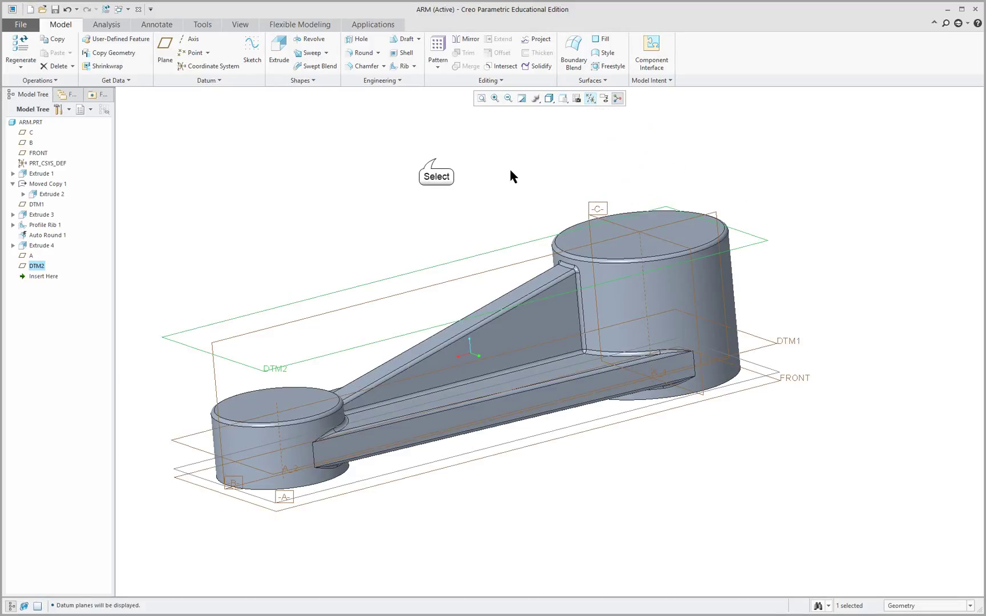
left_click(435, 163)
- Begin Extrude 5 as a Remove Material cut with its internal sketch on DTM2
left_click(285, 49)
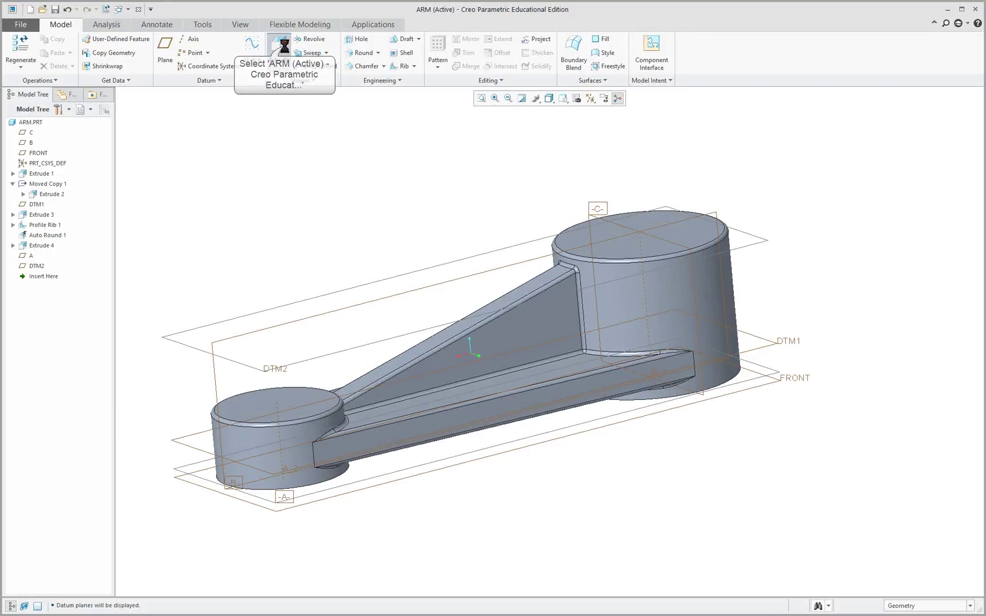
right_click(285, 49)
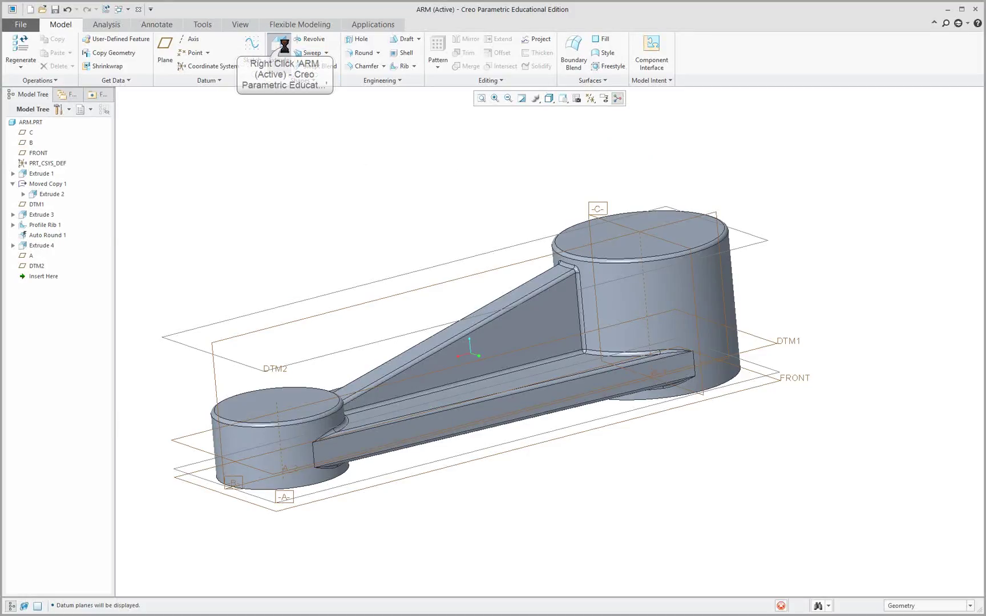
right_click(277, 129)
right_click(301, 157)
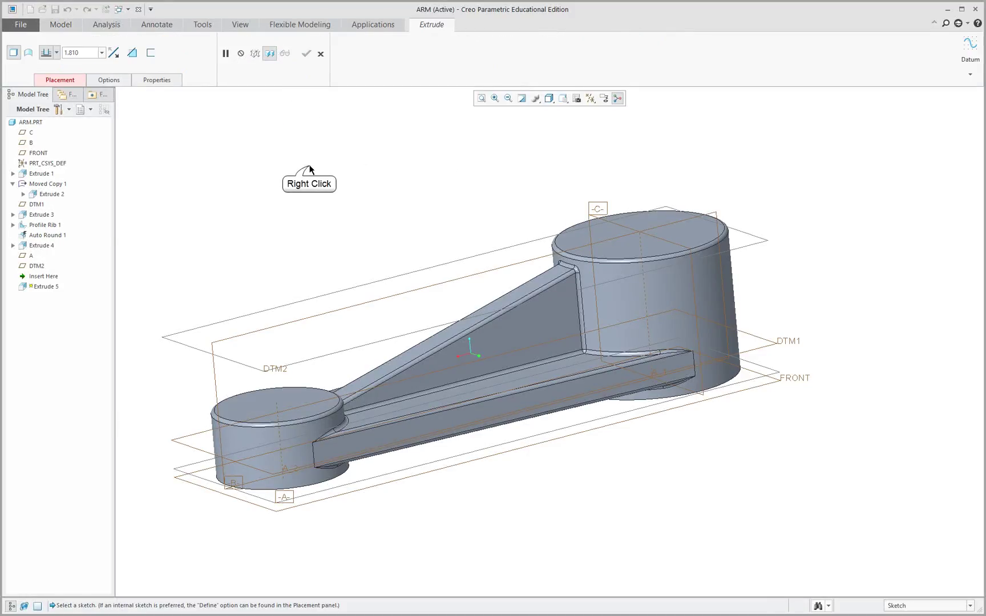
left_click(347, 210)
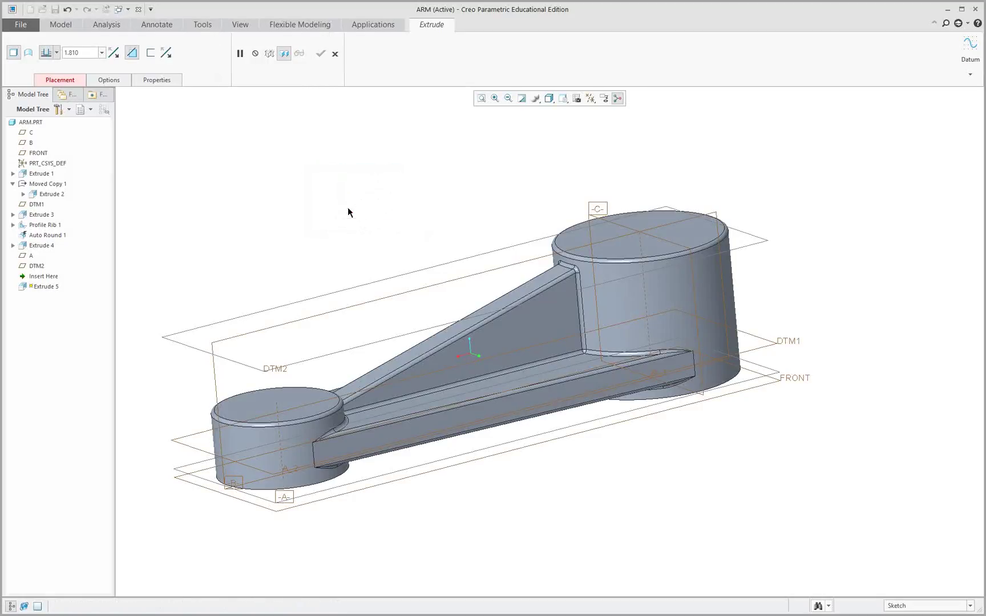
right_click(501, 149)
left_click(551, 149)
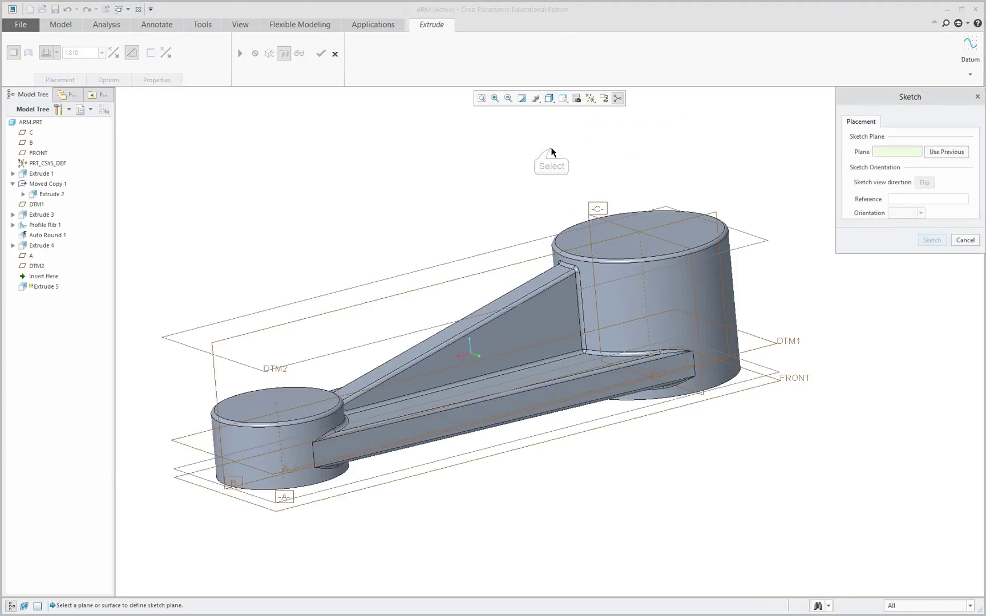
left_click(748, 244)
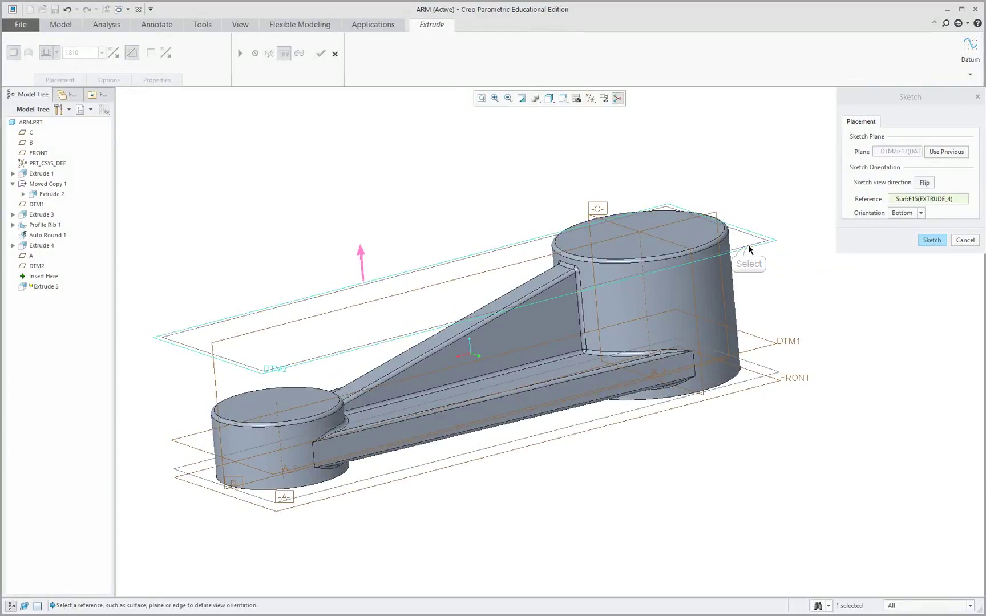
left_click(930, 239)
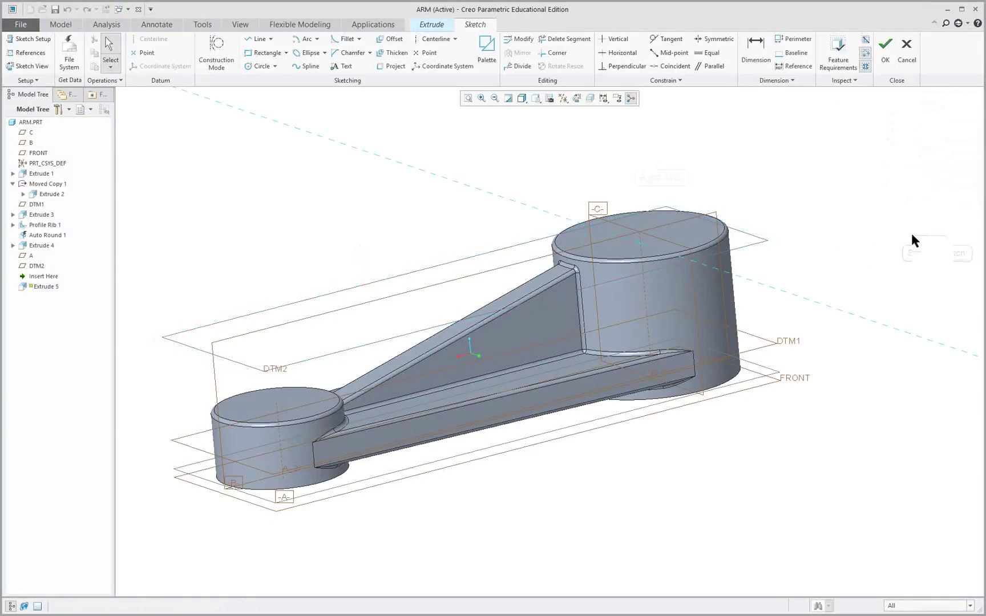
- Add the large boss's outer cylindrical surface as a sketch reference
right_click(661, 162)
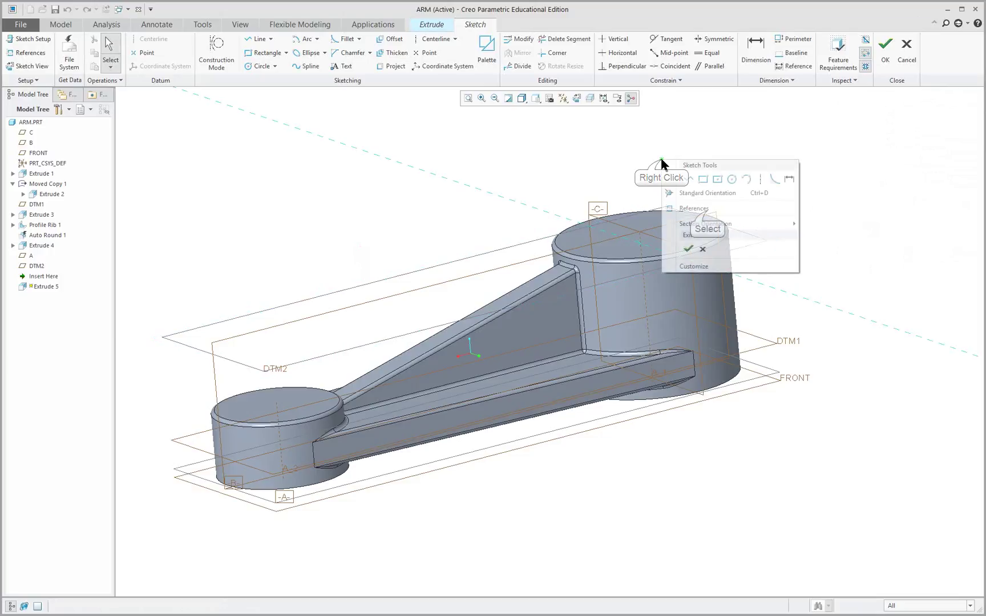
left_click(706, 210)
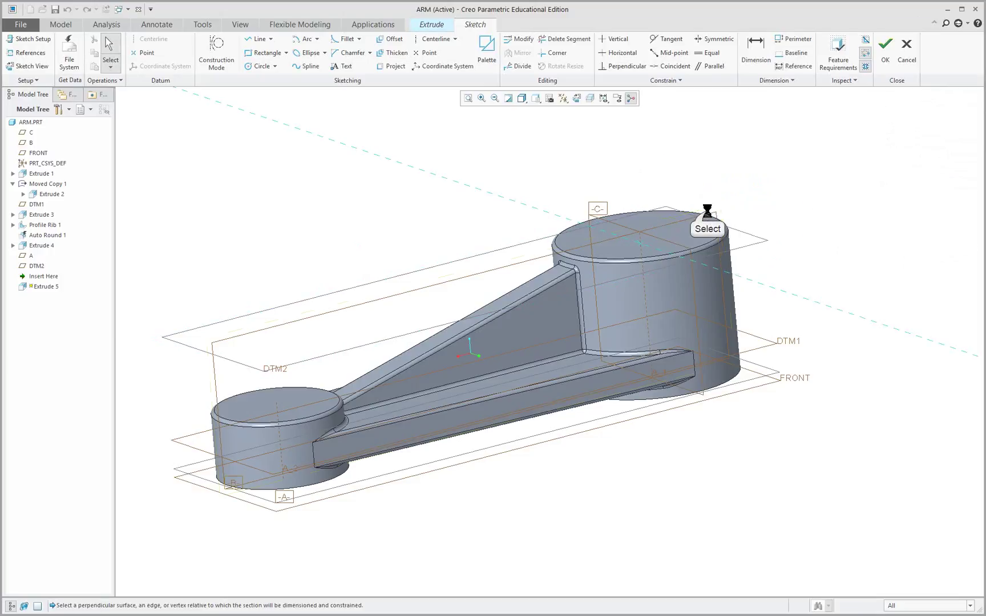
left_click(674, 292)
scroll(805, 211, "up", 2)
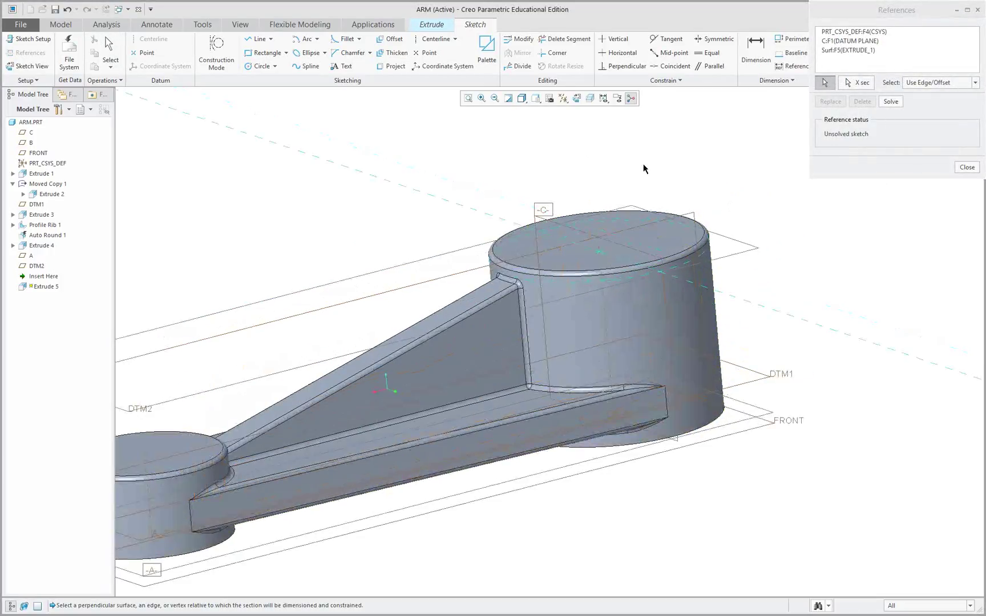
scroll(662, 170, "up", 2)
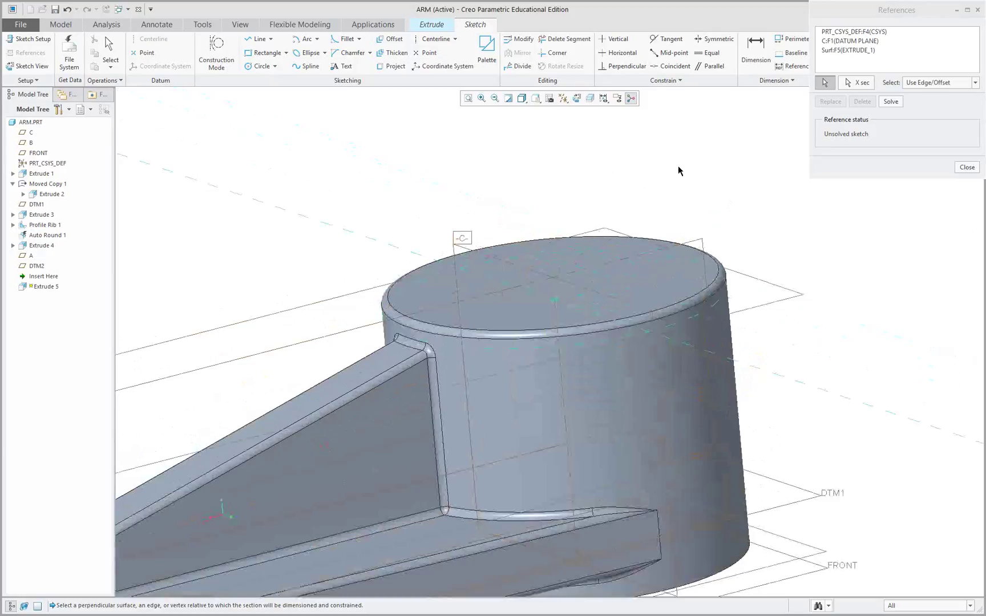
middle_click(757, 199)
middle_click(756, 196)
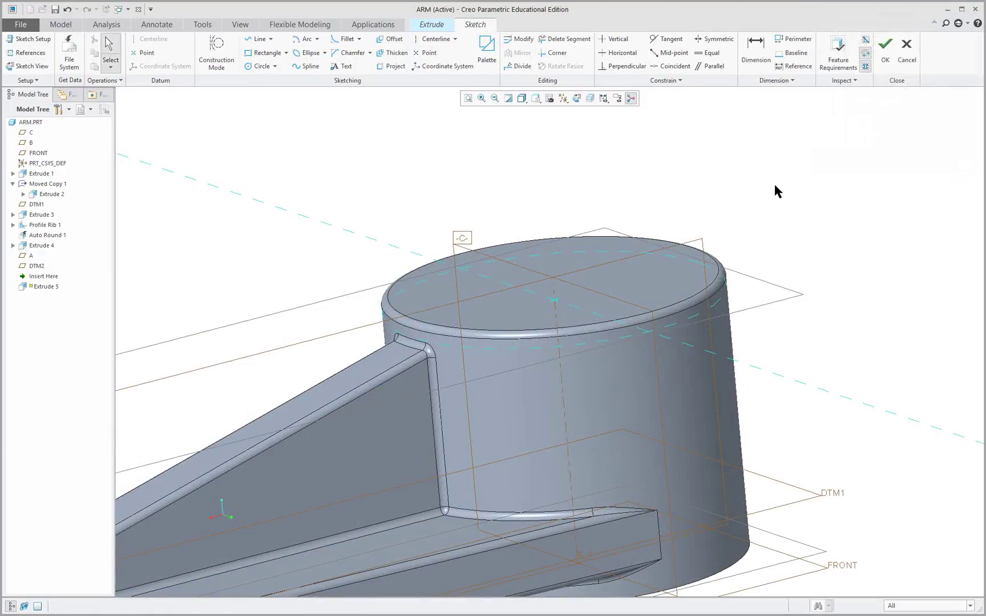
- Sketch a circle centred on the large boss, sized to its top edge
right_click(534, 180)
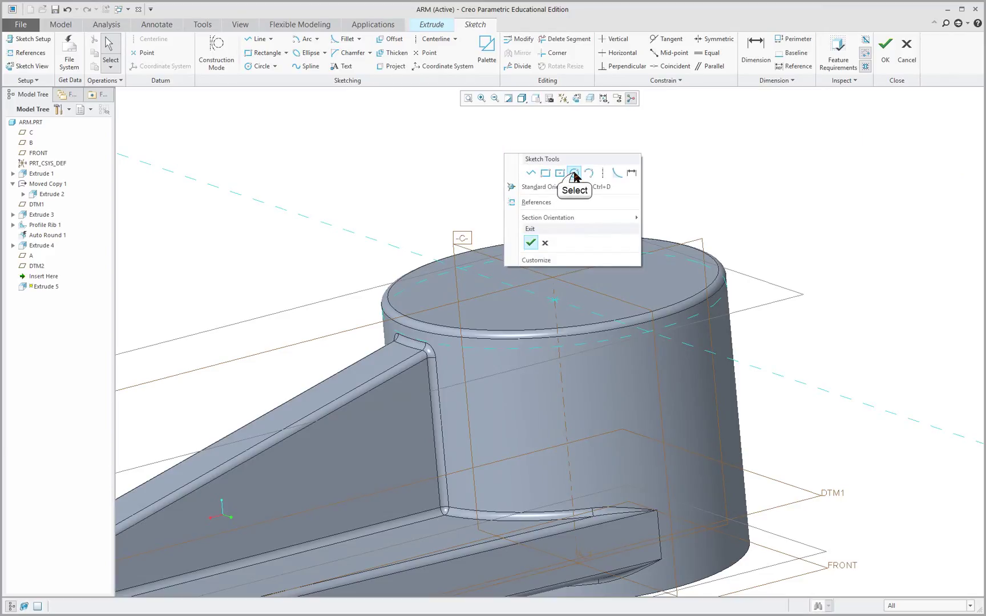
left_click(574, 173)
middle_click(555, 306)
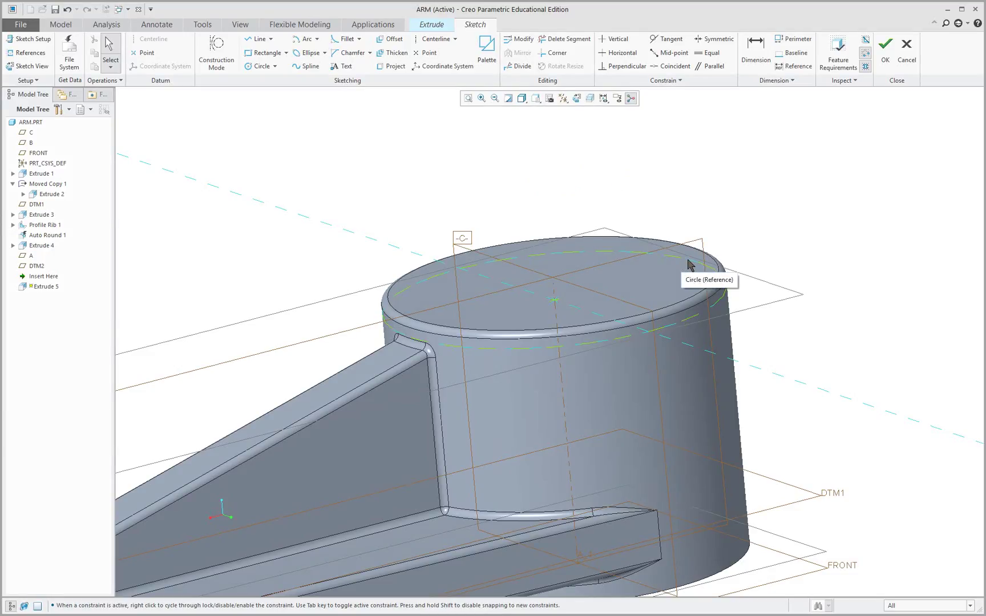
right_click(622, 199)
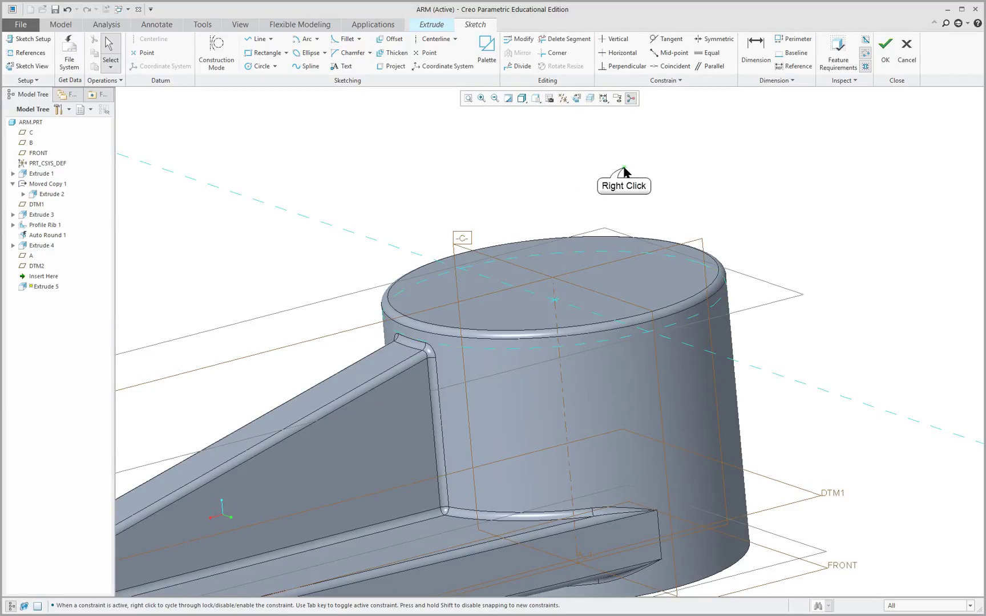
left_click(690, 190)
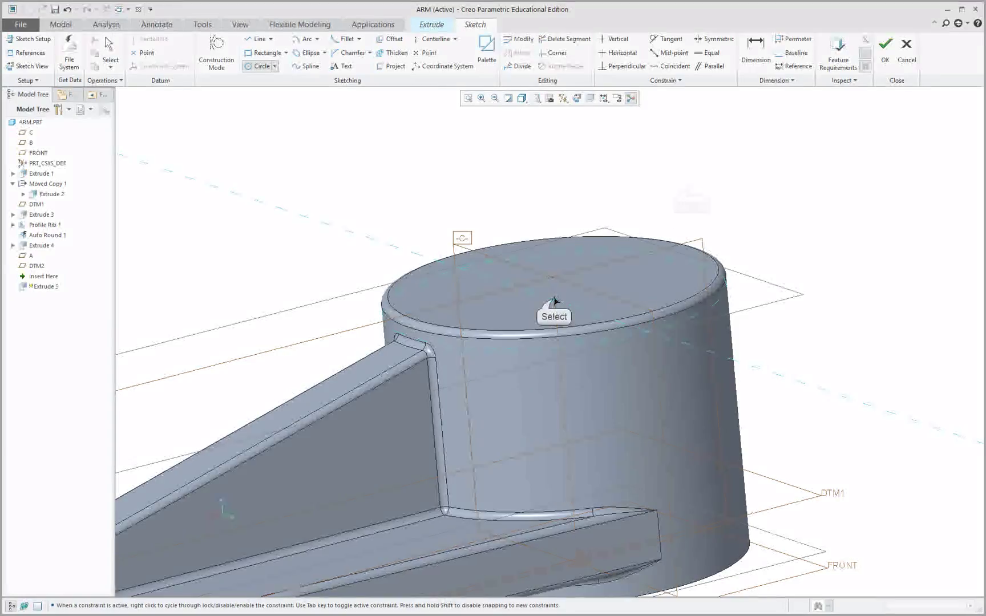
left_click(555, 301)
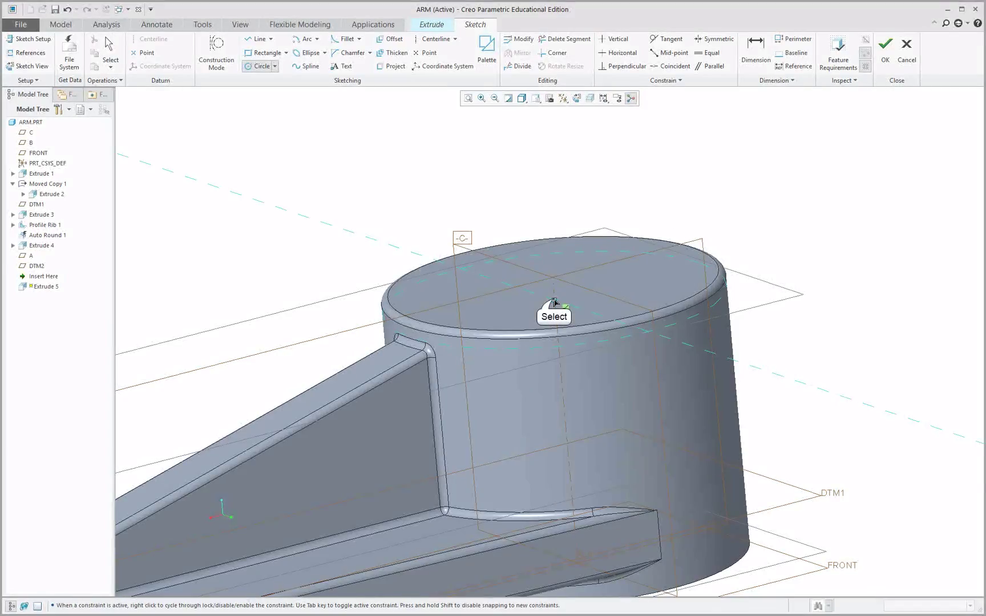
left_click(695, 266)
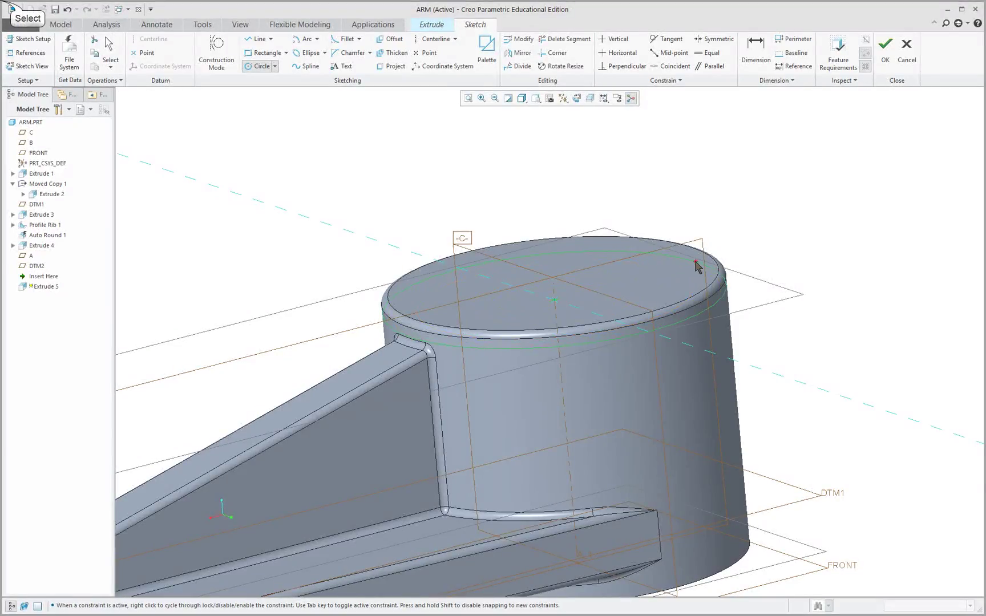
middle_click(753, 224)
mouse_move(747, 251)
middle_mouse_down()
mouse_move(754, 227)
mouse_move(745, 251)
middle_mouse_up()
right_click(708, 152)
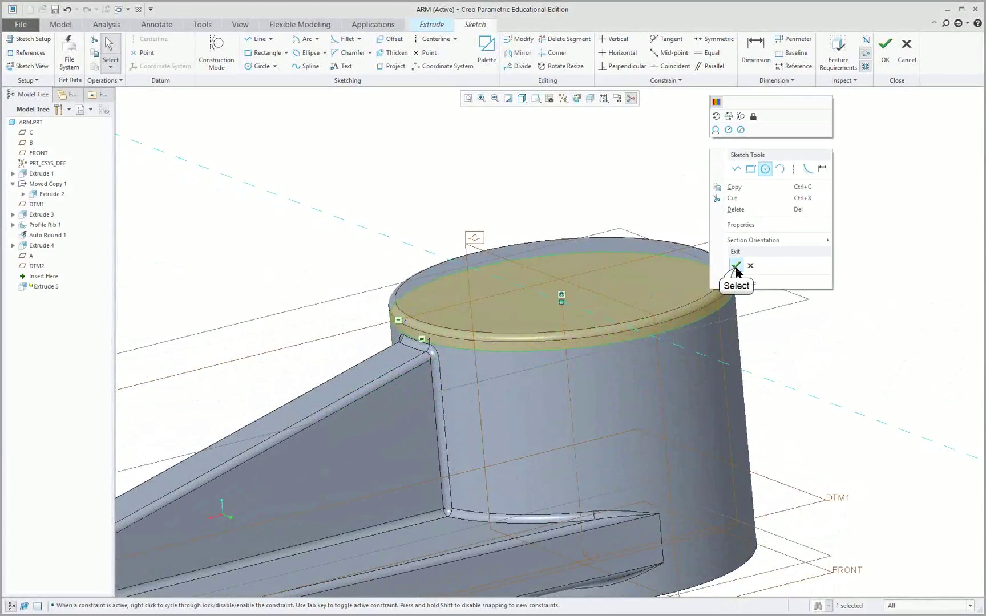
- Accept the sketch, change the cut's depth option and finish Extrude 5
left_click(735, 266)
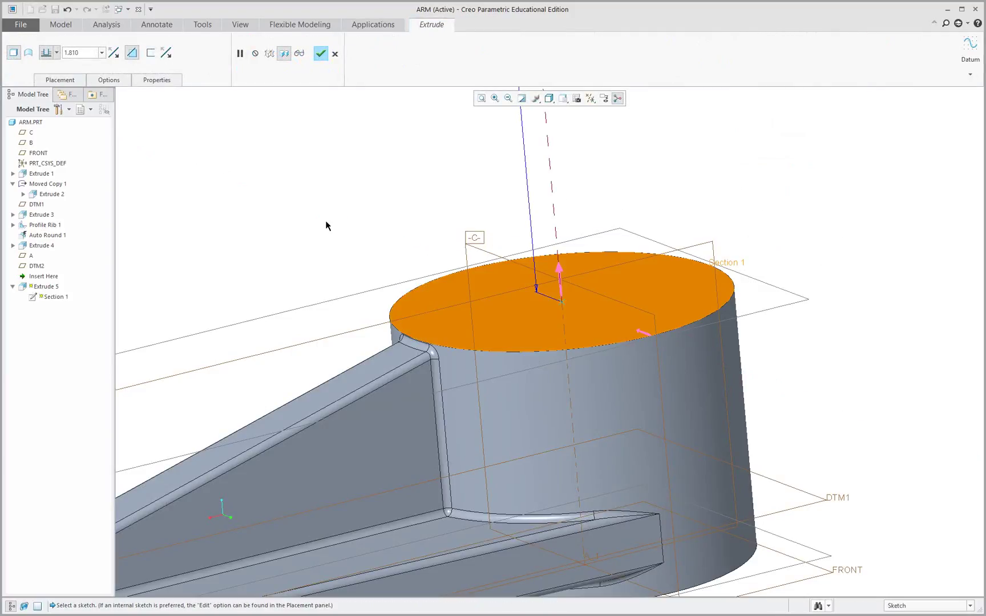
left_click(56, 53)
left_click(47, 112)
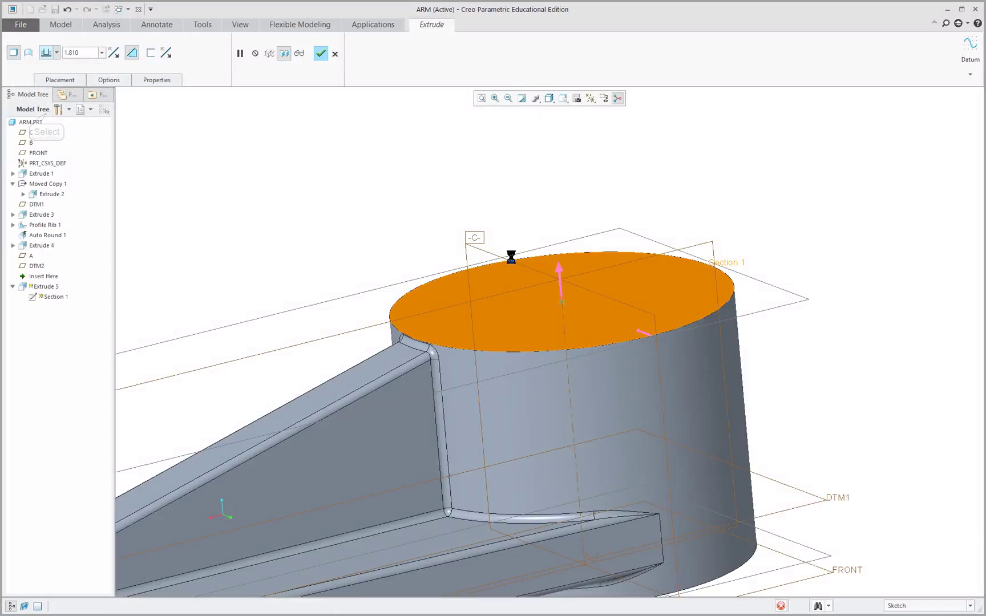
middle_click(836, 312)
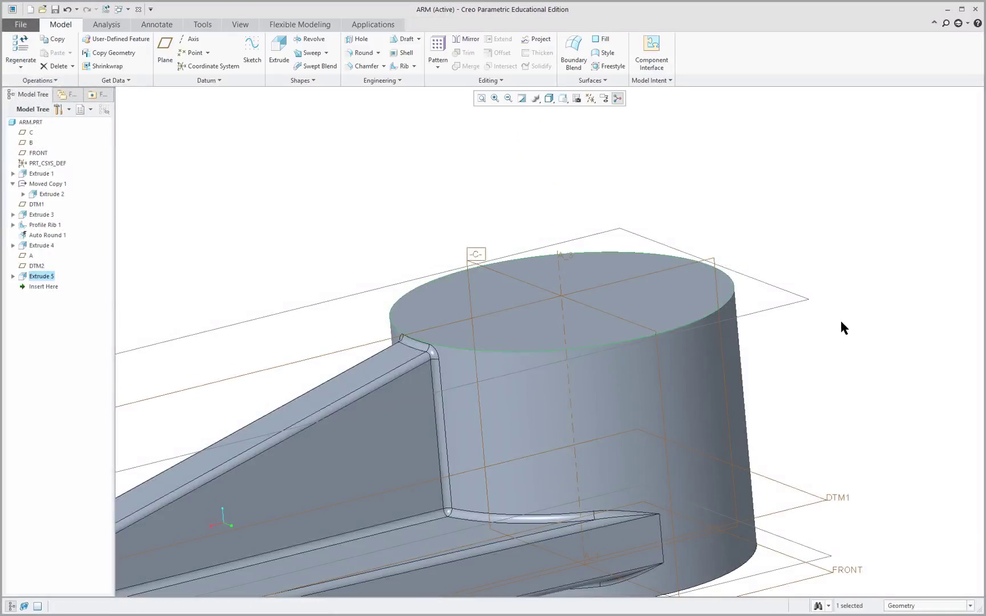
- Look the arm over from an isometric view and hide the datum planes
scroll(821, 357, "down", 3)
middle_click_drag(803, 380, 902, 374)
scroll(817, 374, "down", 3)
scroll(799, 456, "up", 3)
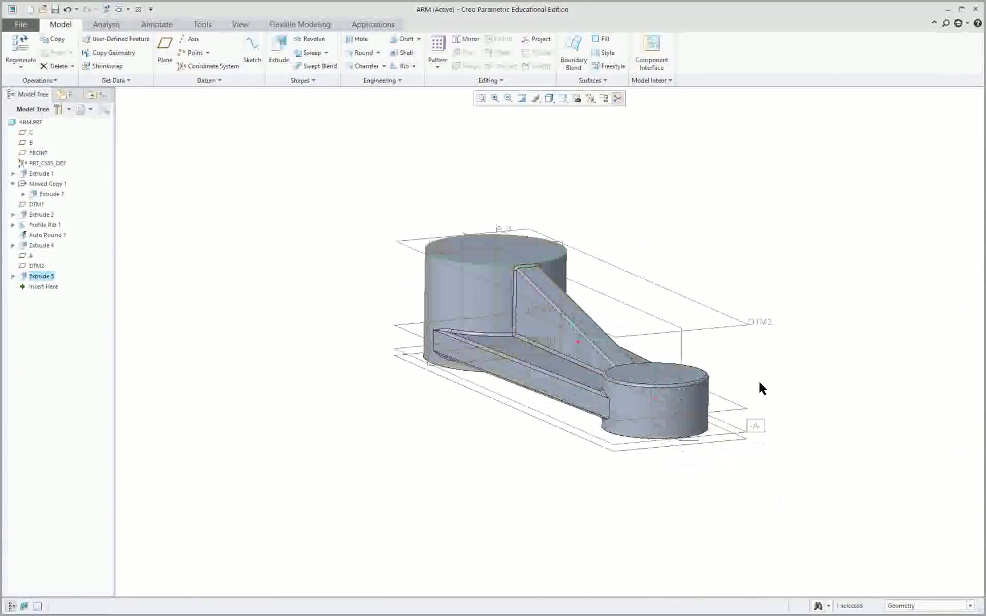
scroll(753, 374, "up", 3)
mouse_move(753, 374)
middle_mouse_down()
mouse_move(775, 363)
mouse_move(766, 378)
middle_mouse_up()
scroll(878, 440, "up", 4)
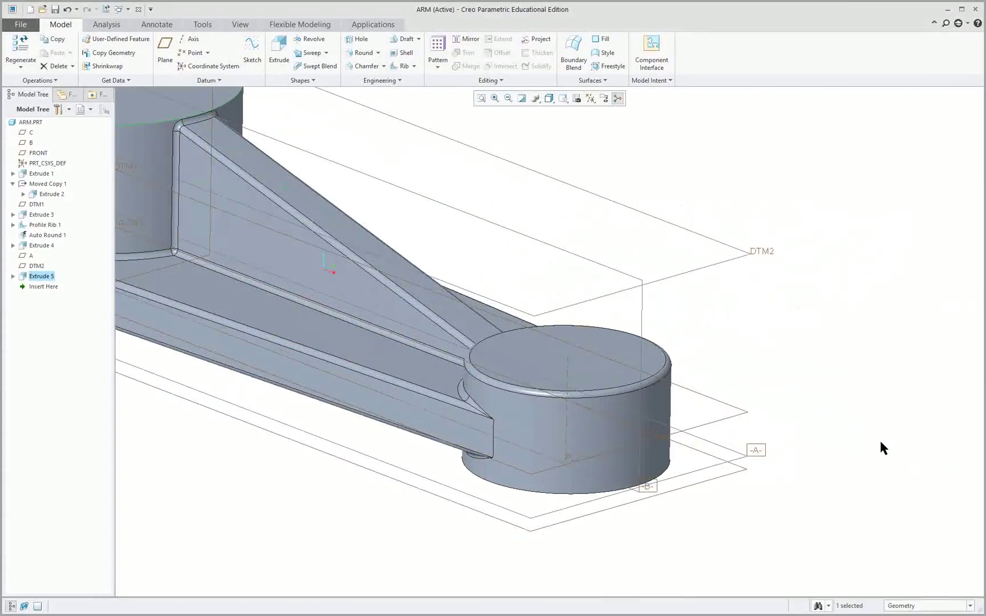
left_click(591, 98)
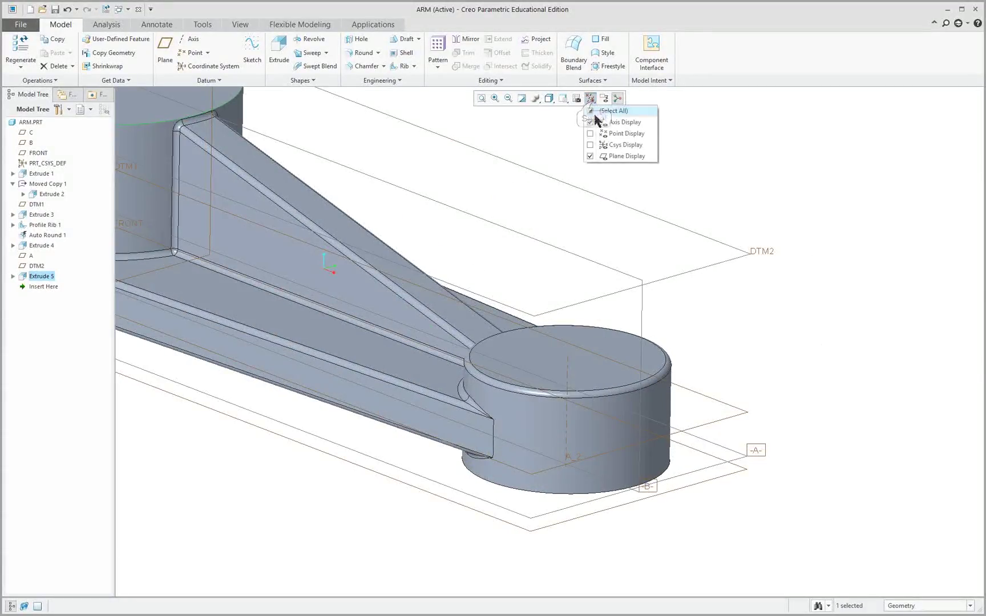
left_click(590, 155)
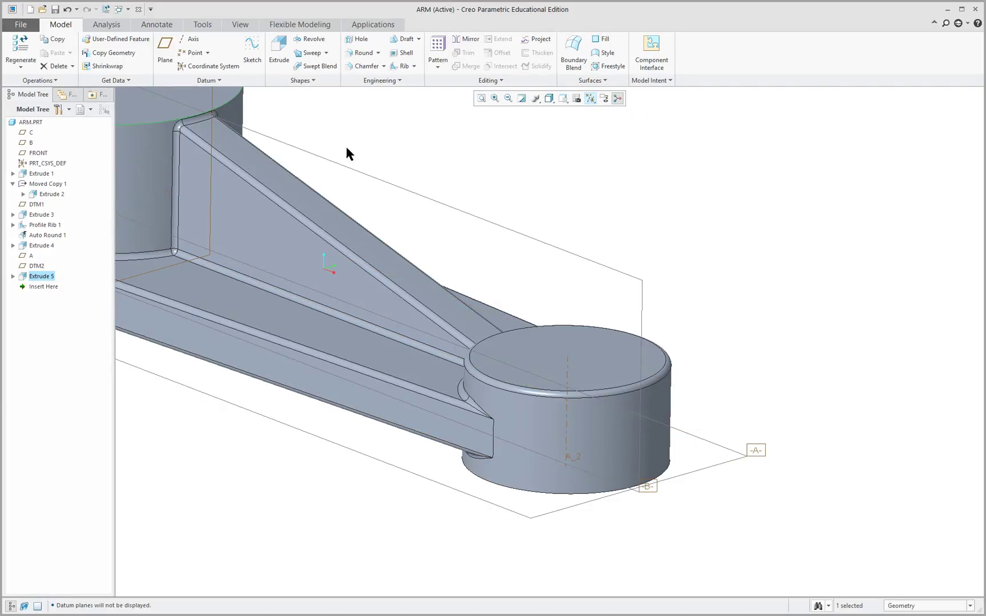
- Start Extrude 6 as a Remove Material cut, sketching on the small boss's bottom face
left_click(277, 49)
right_click(575, 163)
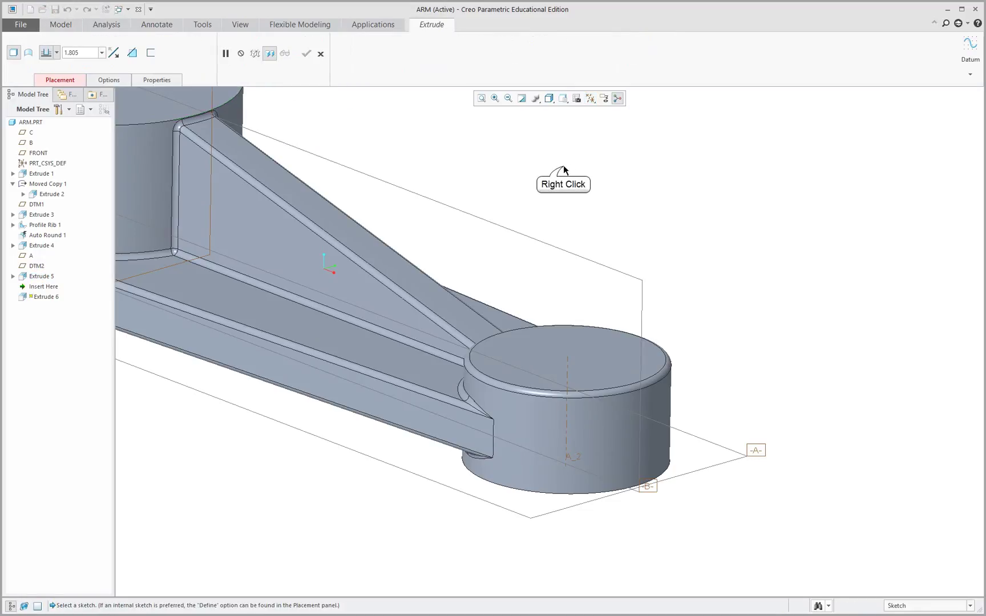
left_click(613, 211)
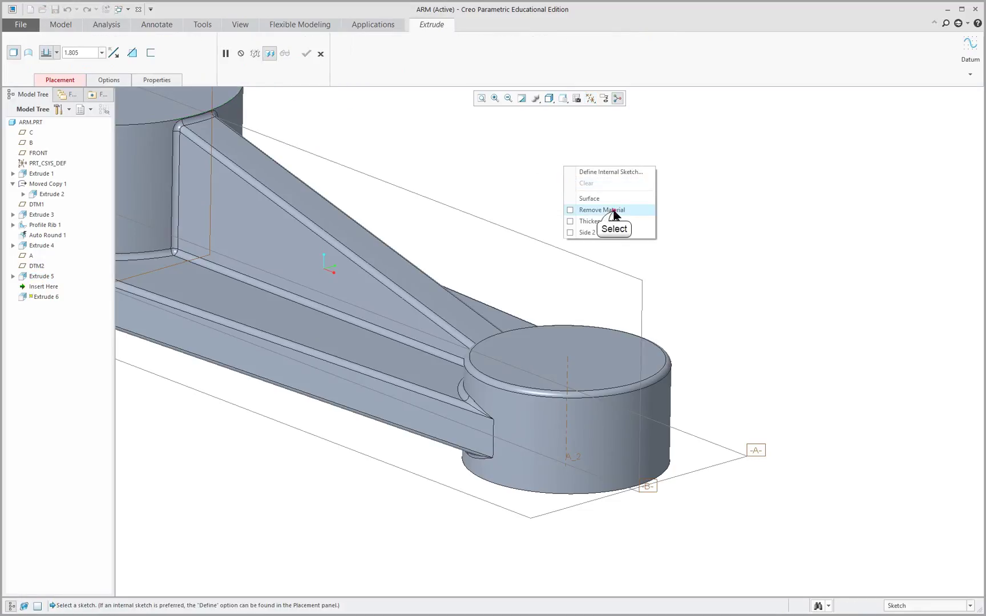
middle_click_drag(698, 448, 707, 366)
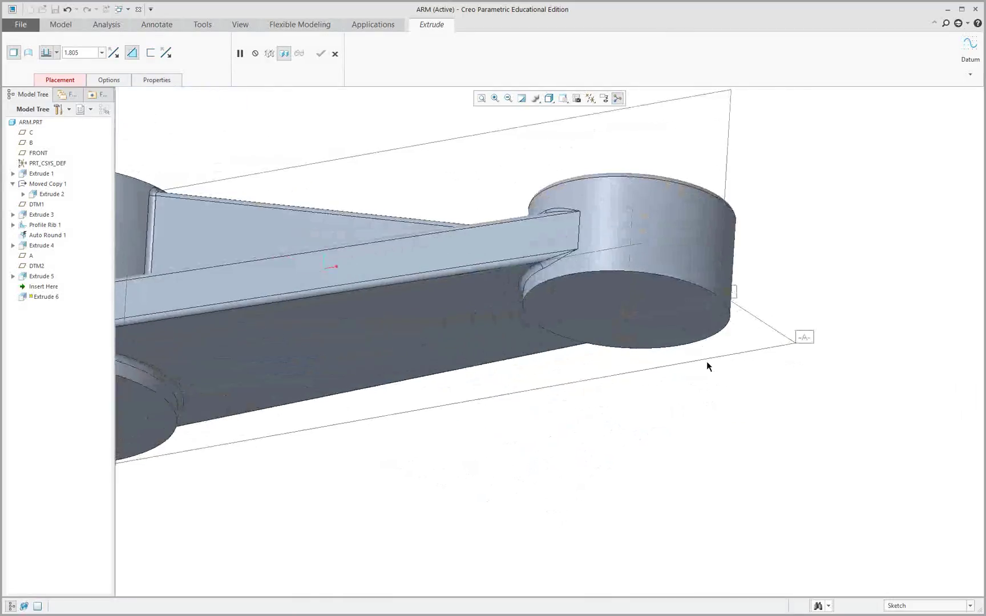
left_click(689, 333)
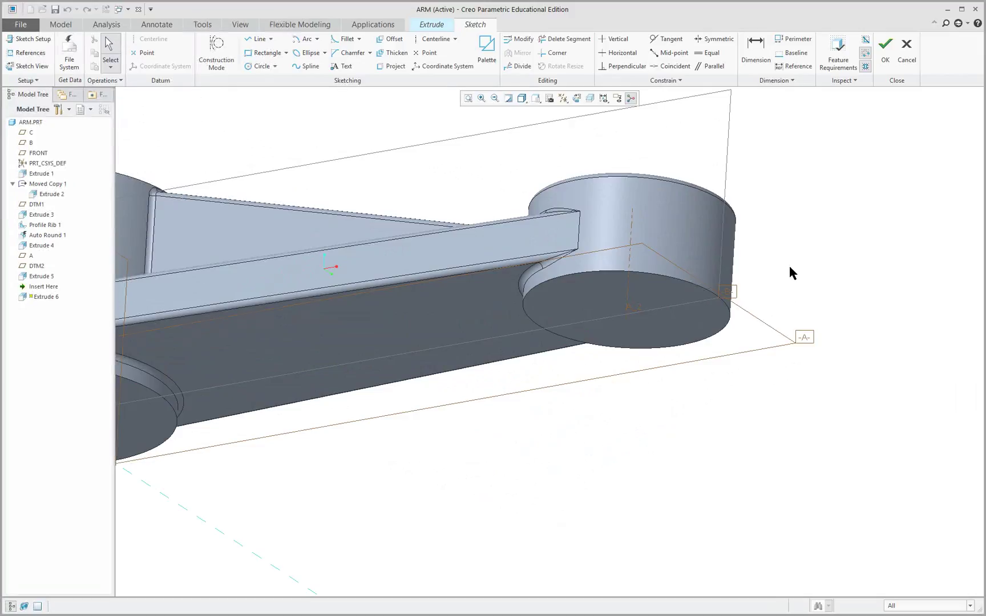
- Add the small boss's cylindrical face as a sketch reference
middle_click_drag(790, 271, 778, 314)
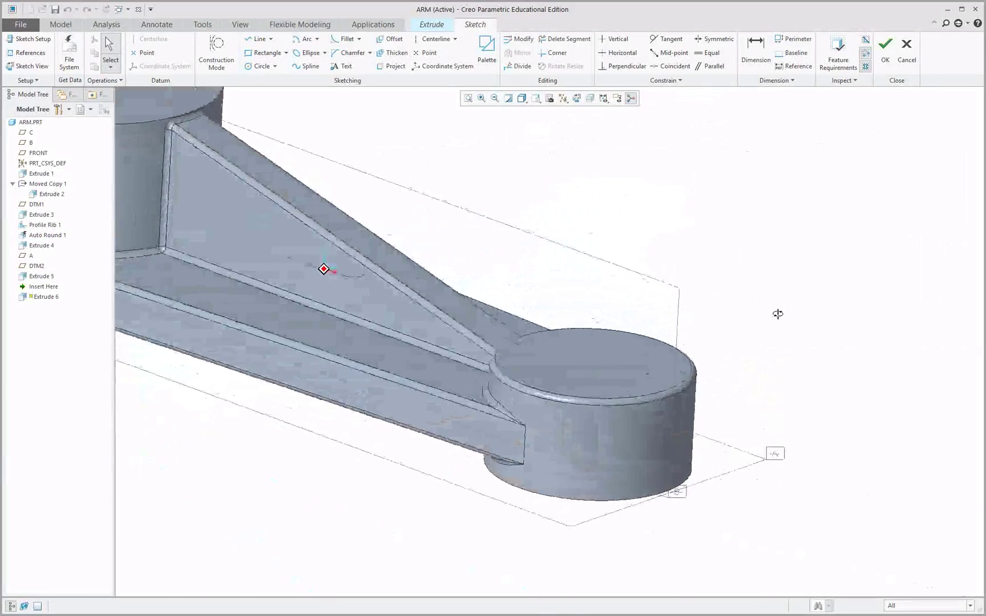
right_click(583, 175)
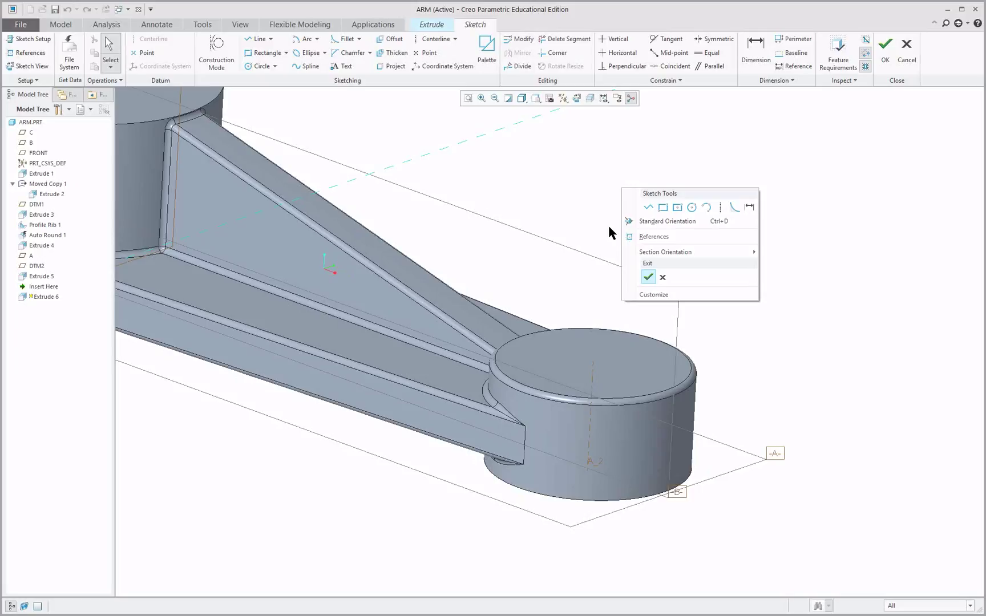
left_click(654, 236)
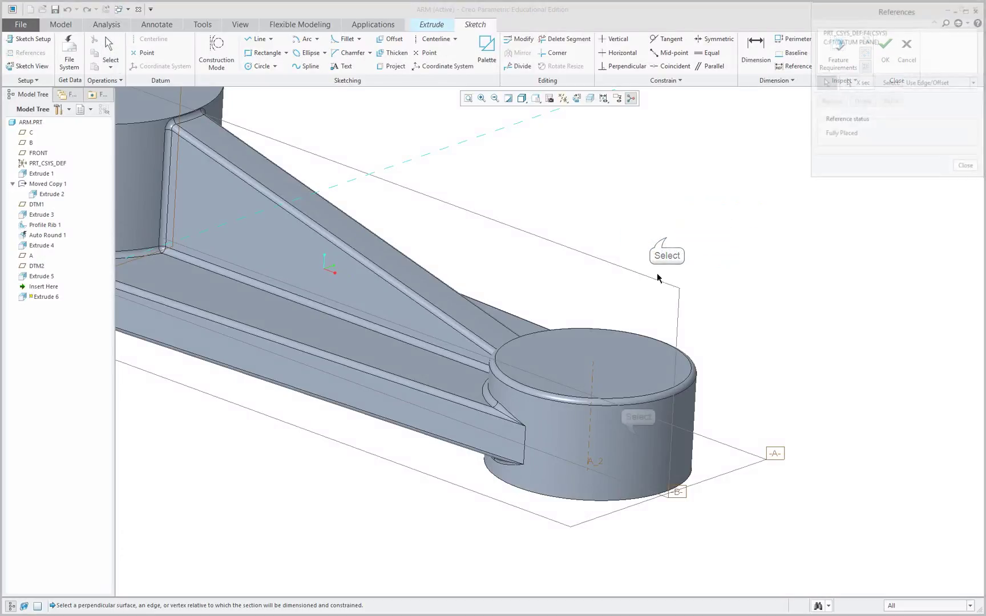
left_click(639, 437)
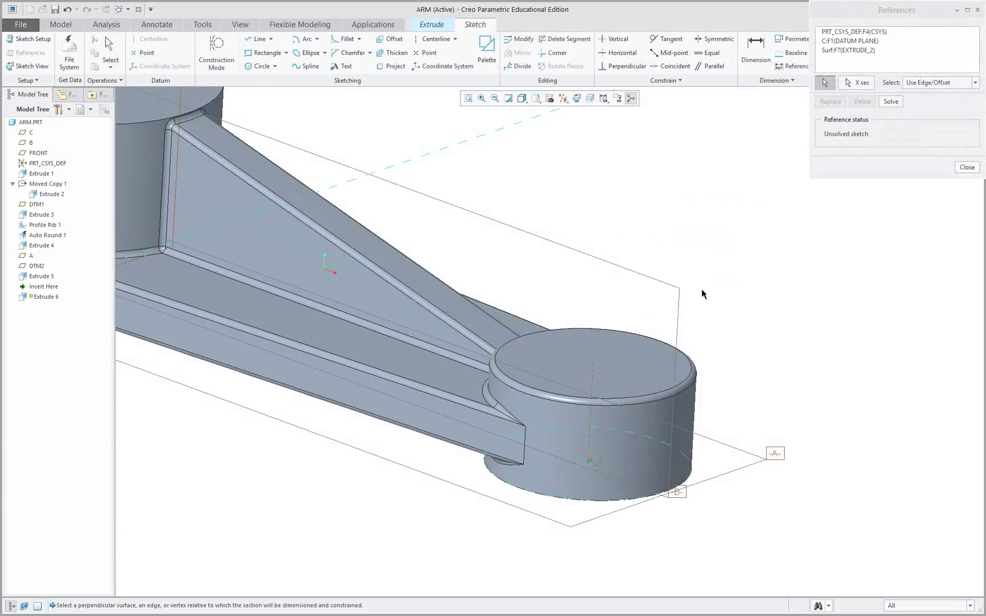
middle_click(711, 258)
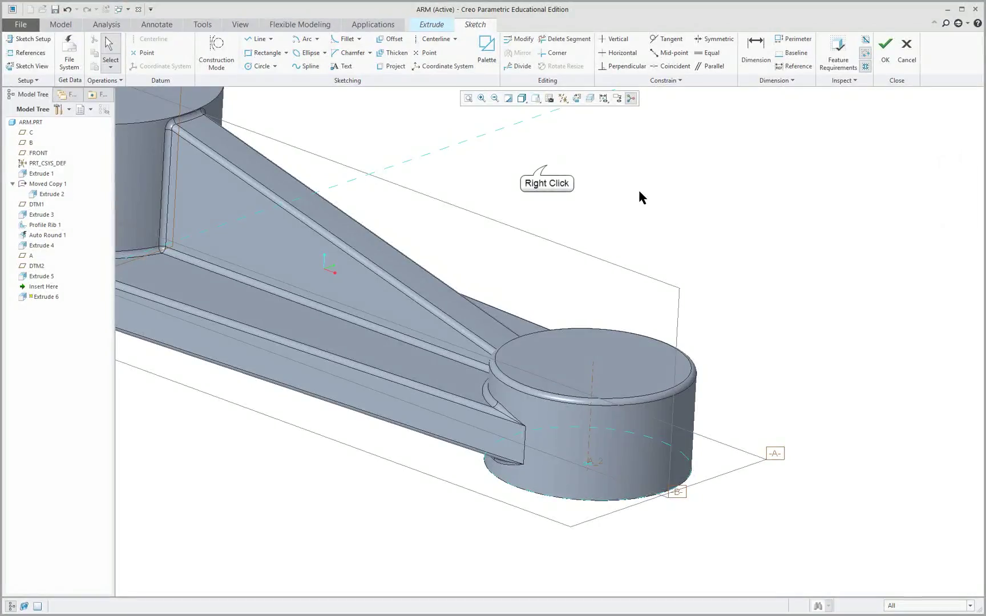
- Draw a circle on the small boss's bottom edge and accept the sketch
right_click(548, 165)
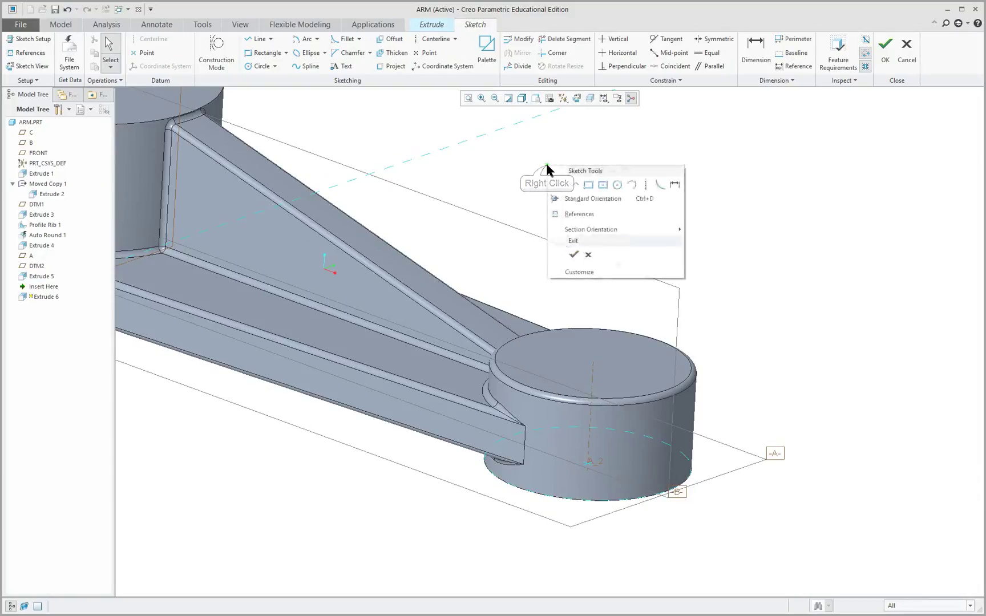
left_click(617, 186)
left_click(588, 461)
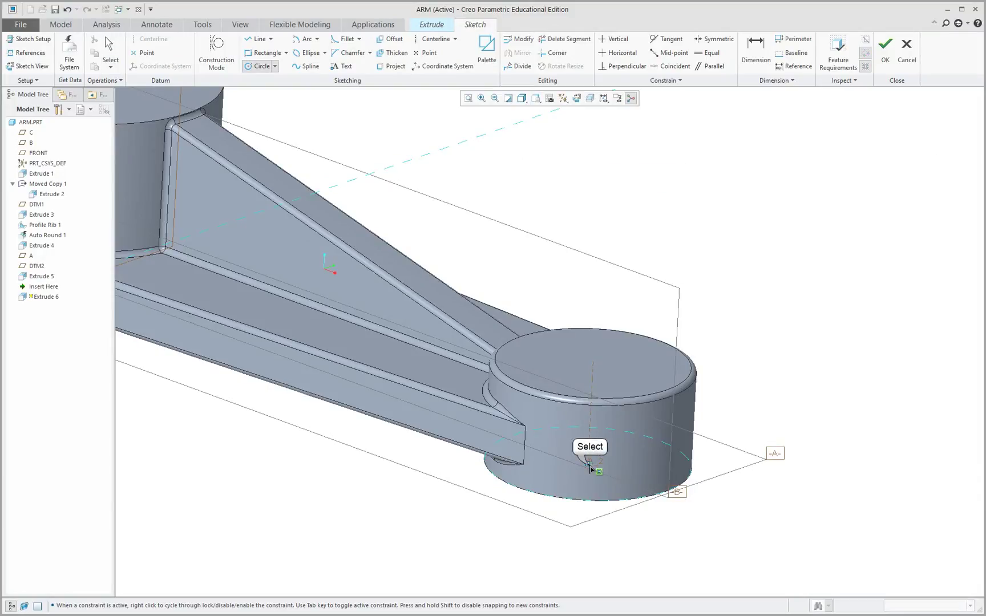
left_click(688, 462)
middle_click(752, 416)
mouse_move(744, 425)
middle_mouse_down()
mouse_move(752, 360)
mouse_move(737, 431)
mouse_move(731, 425)
middle_mouse_up()
scroll(651, 438, "down", 4)
right_click(660, 284)
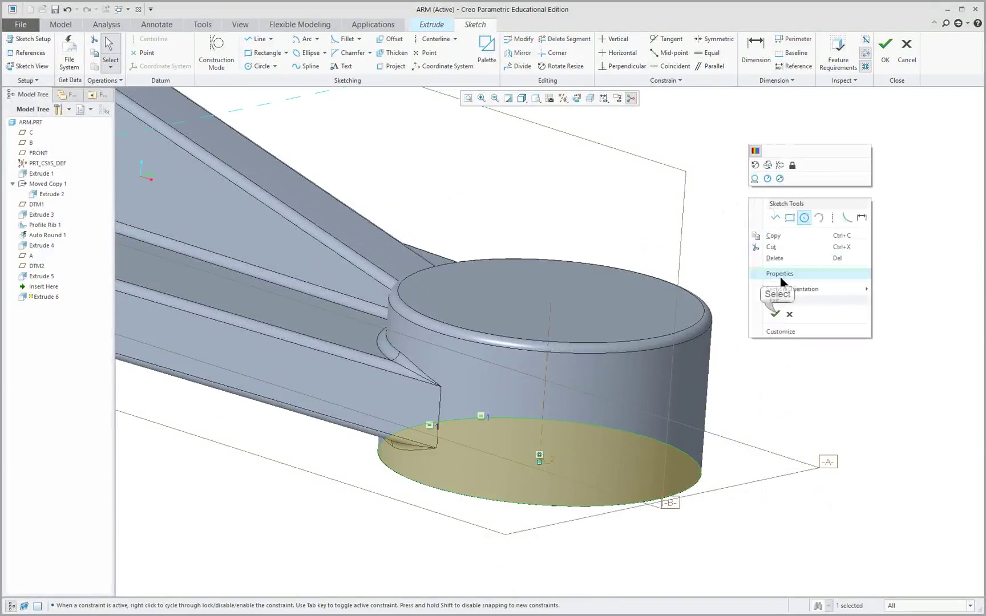
left_click(777, 314)
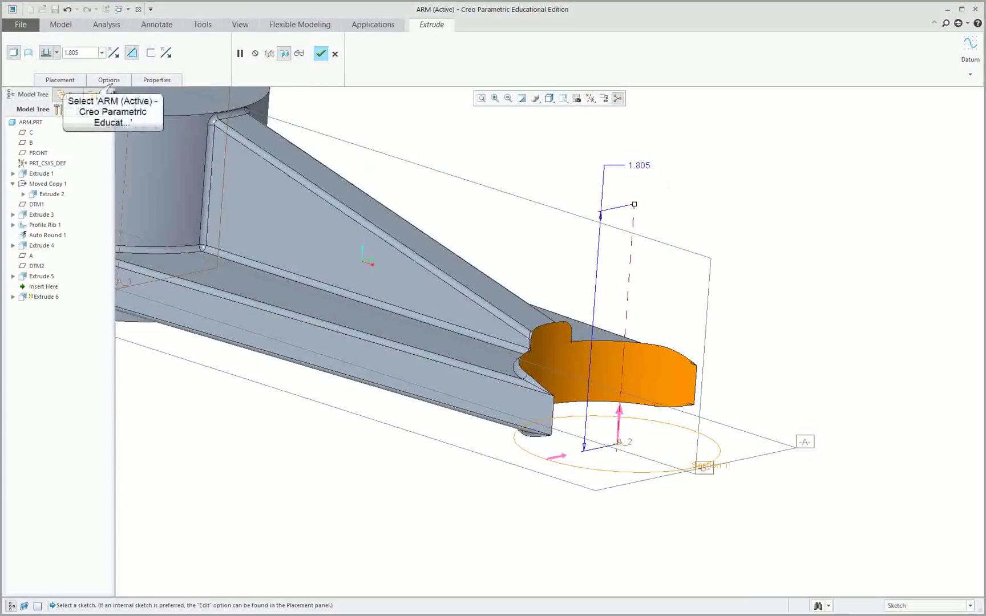
- Set the cut's side 2 depth to Blind 0.725
left_click(109, 80)
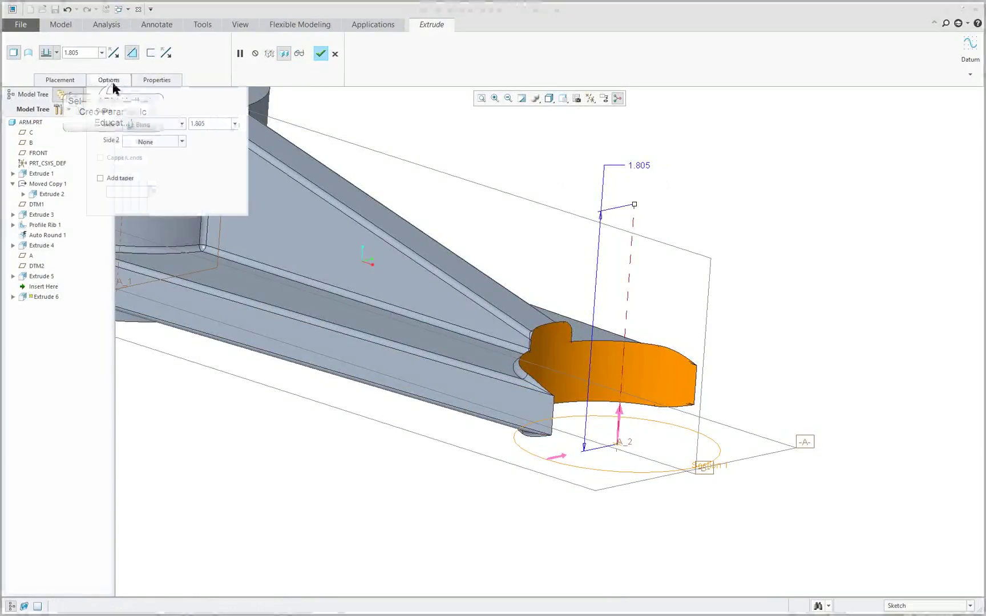
left_click(180, 143)
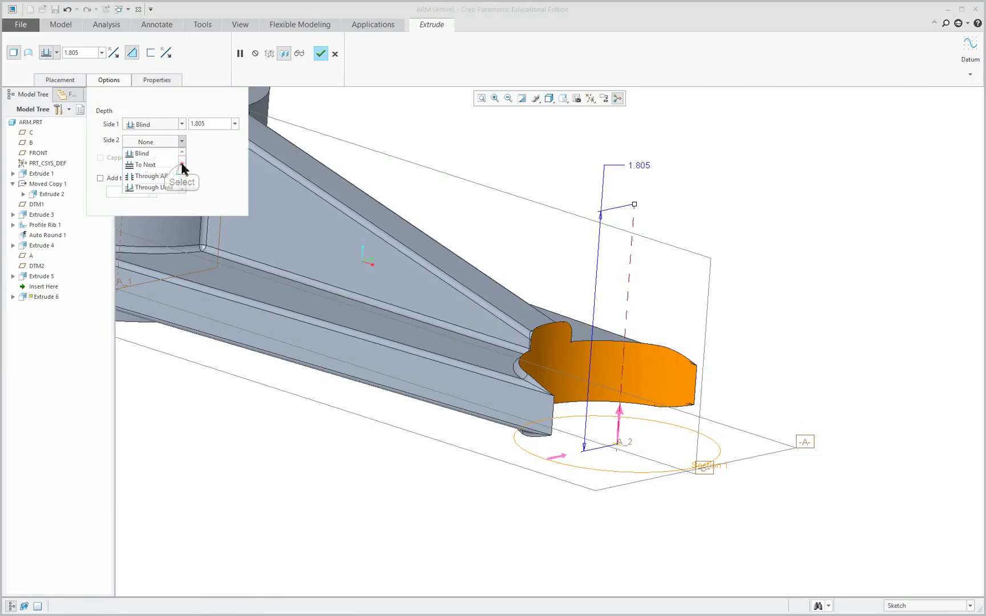
scroll(165, 162, "up", 2)
left_click(156, 157)
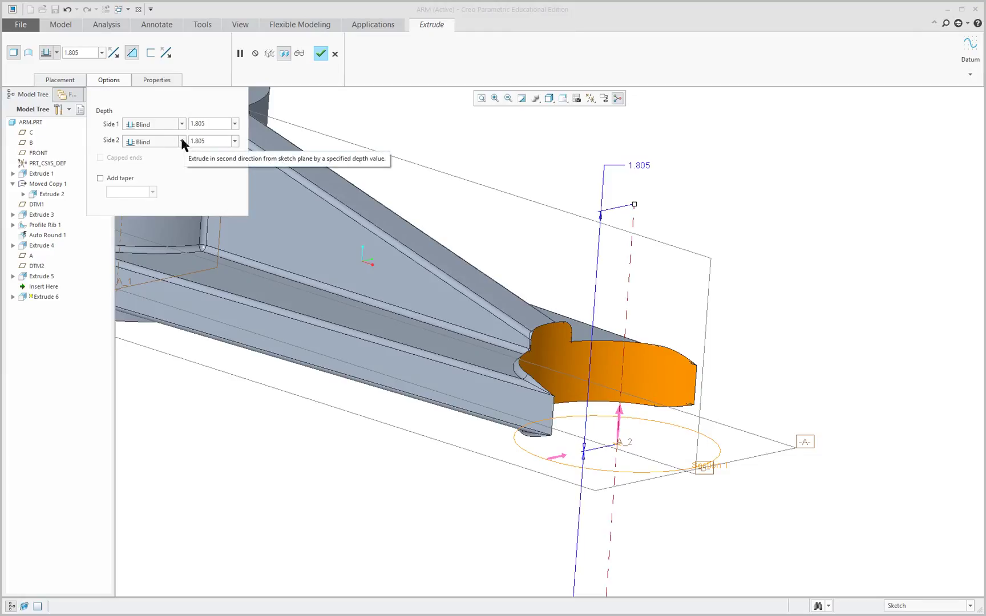
double_click(199, 142)
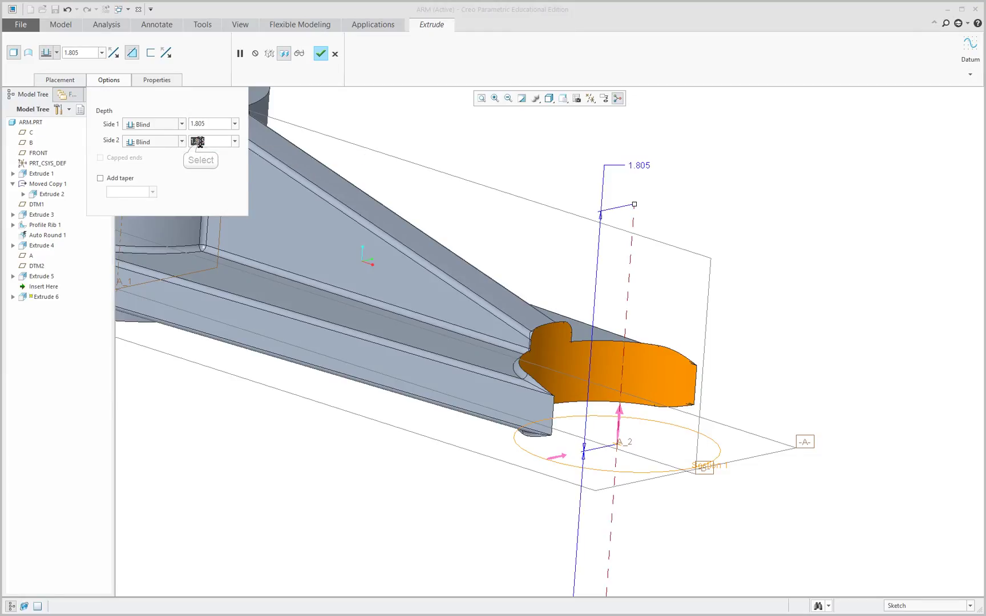
key("BackSpace")
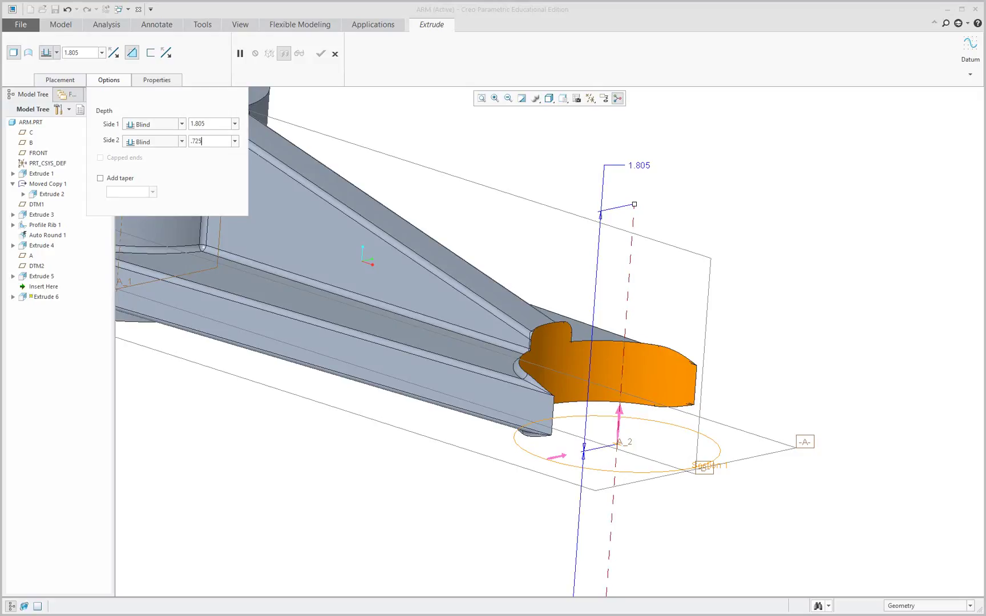
type("0.725")
- Set side 1 to Through All and add a minus sign to the side 2 depth
left_click(181, 126)
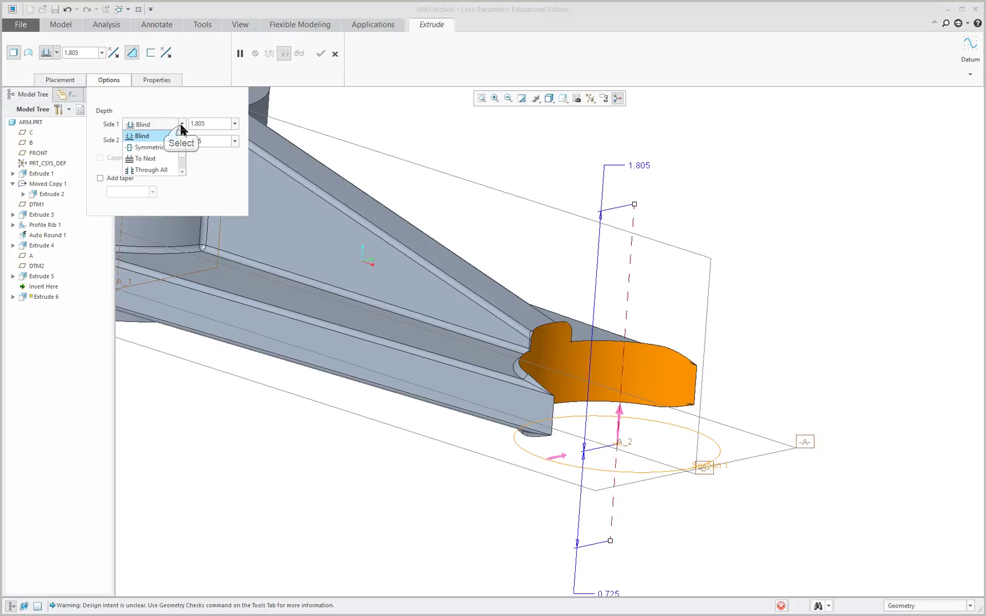
left_click(154, 137)
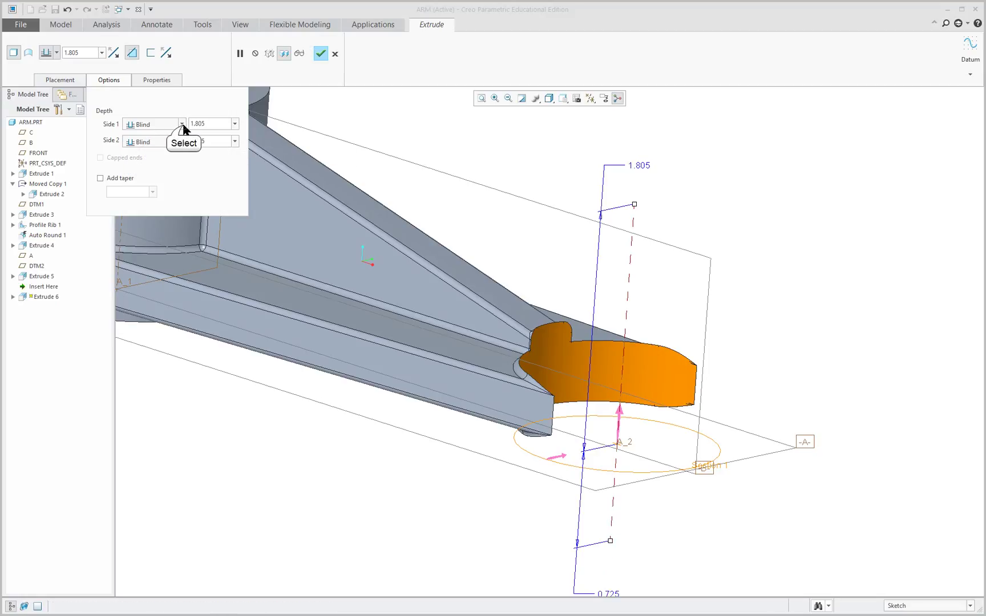
left_click(182, 125)
left_click(156, 173)
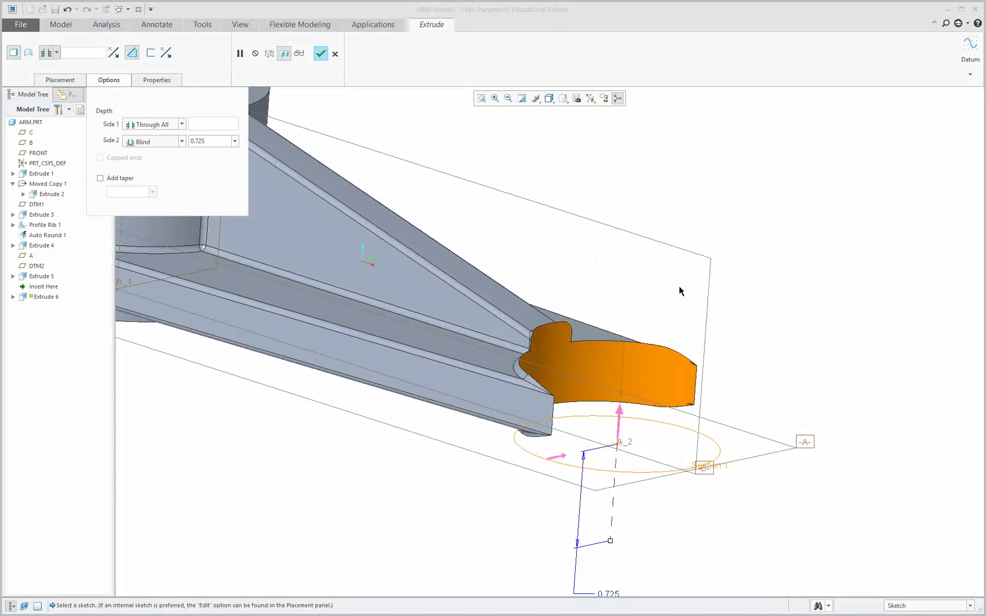
double_click(197, 142)
left_click(190, 141)
scroll(610, 358, "down", 1)
scroll(690, 491, "up", 2)
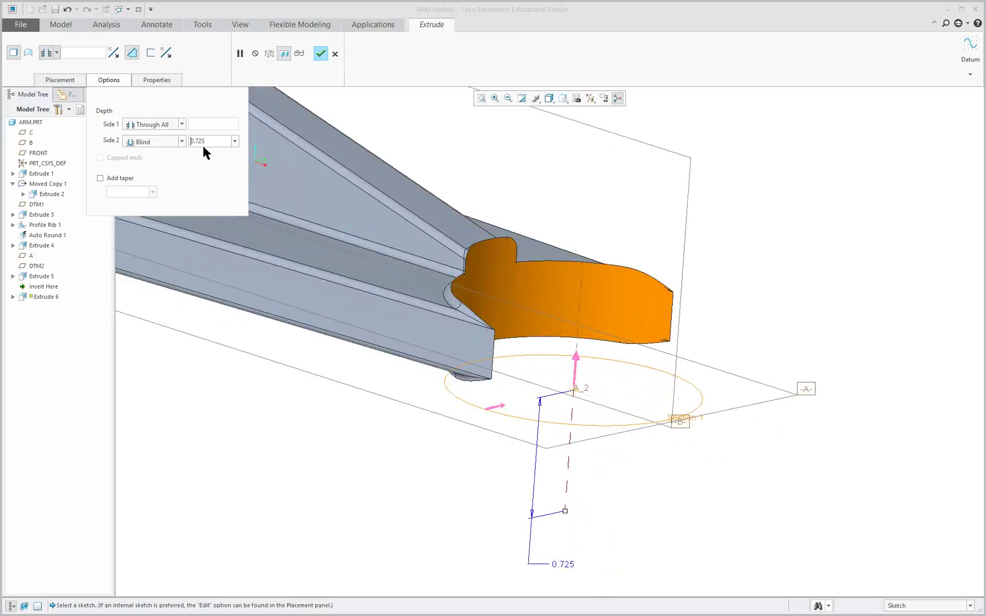
type("-")
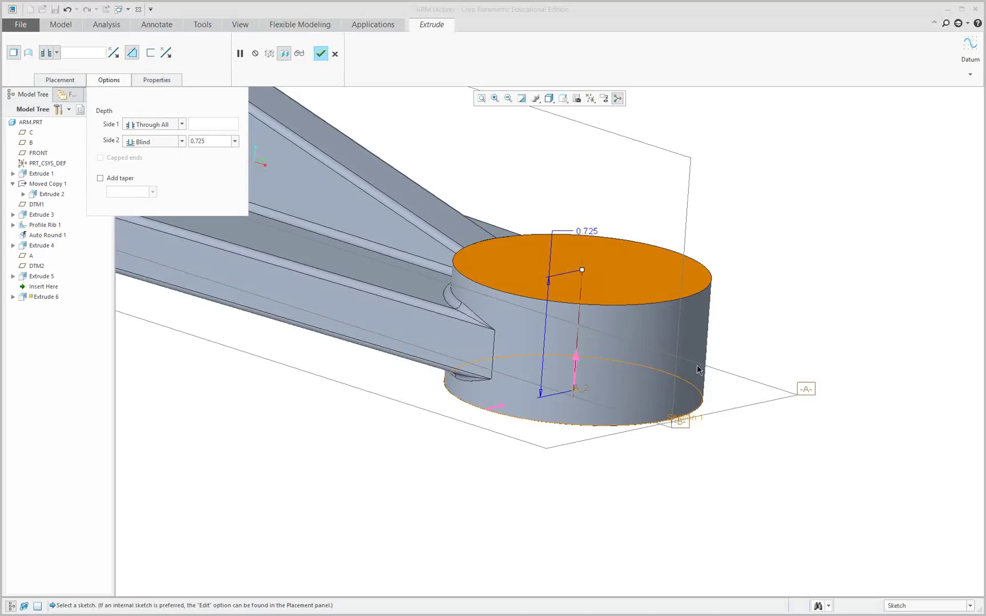
key("alt+Tab")
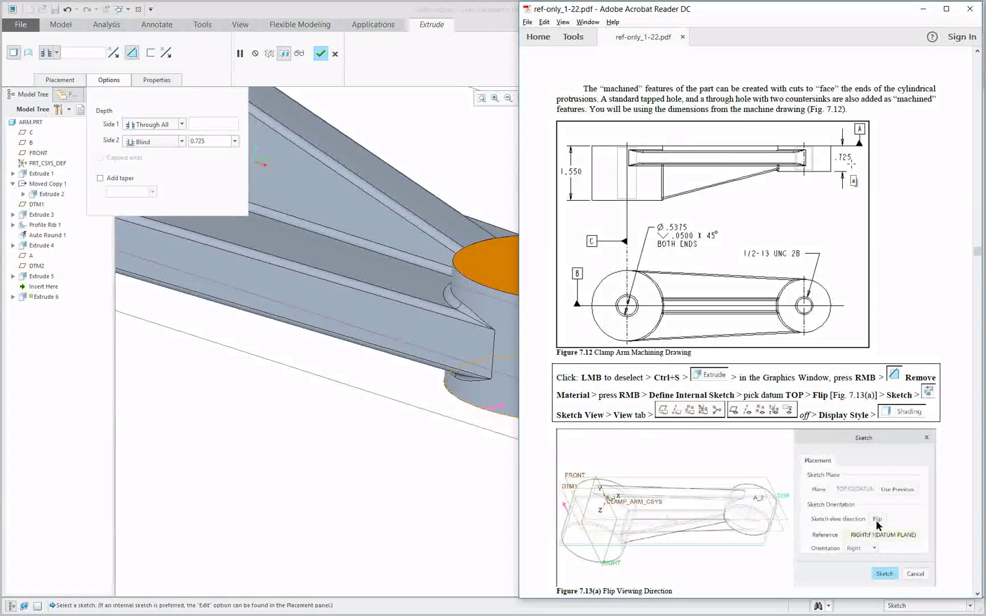
left_click(484, 12)
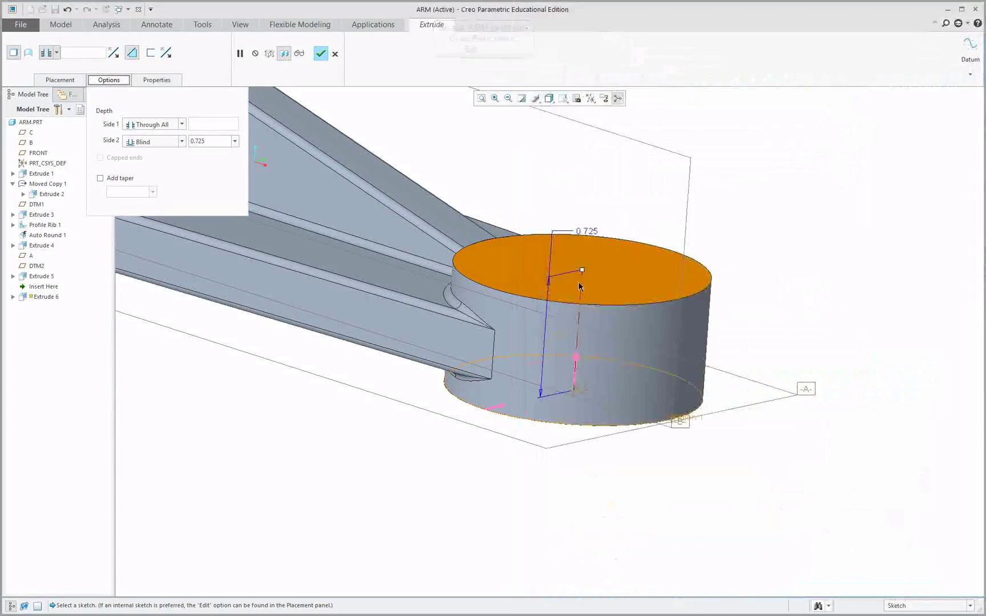
- Complete Extrude 6 as the facing cut on the small boss
middle_click(690, 231)
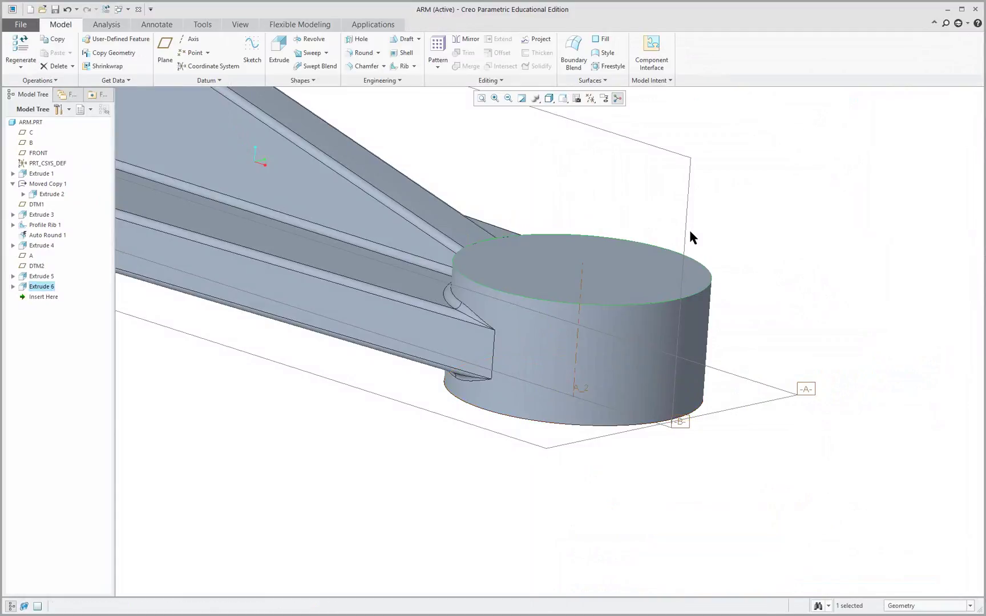
scroll(691, 237, "down", 4)
left_click(716, 217)
scroll(632, 132, "up", 2)
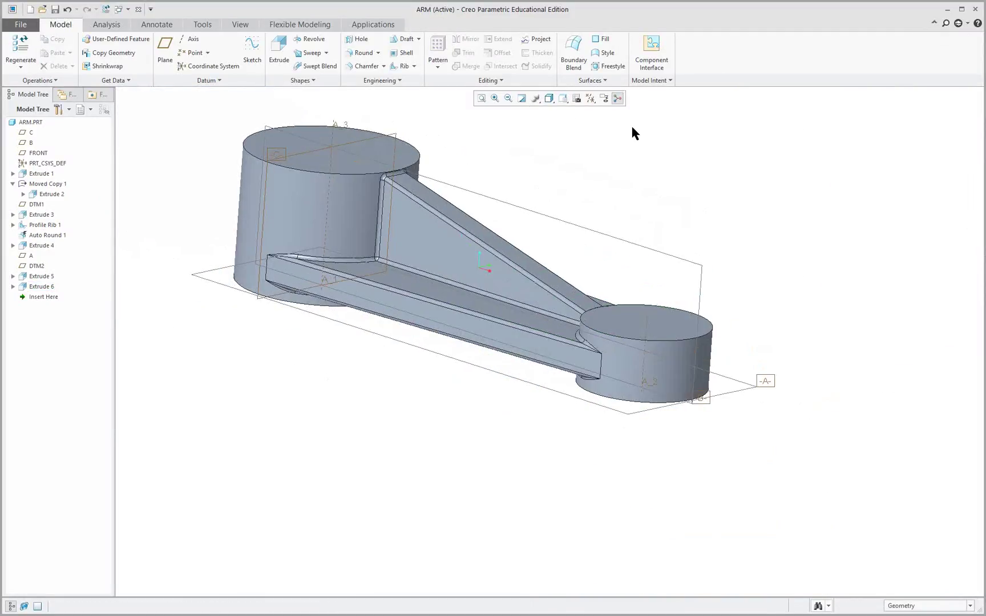
- Display the small and large bosses' dimensions, then reorient the view to face the boss ends
double_click(684, 337)
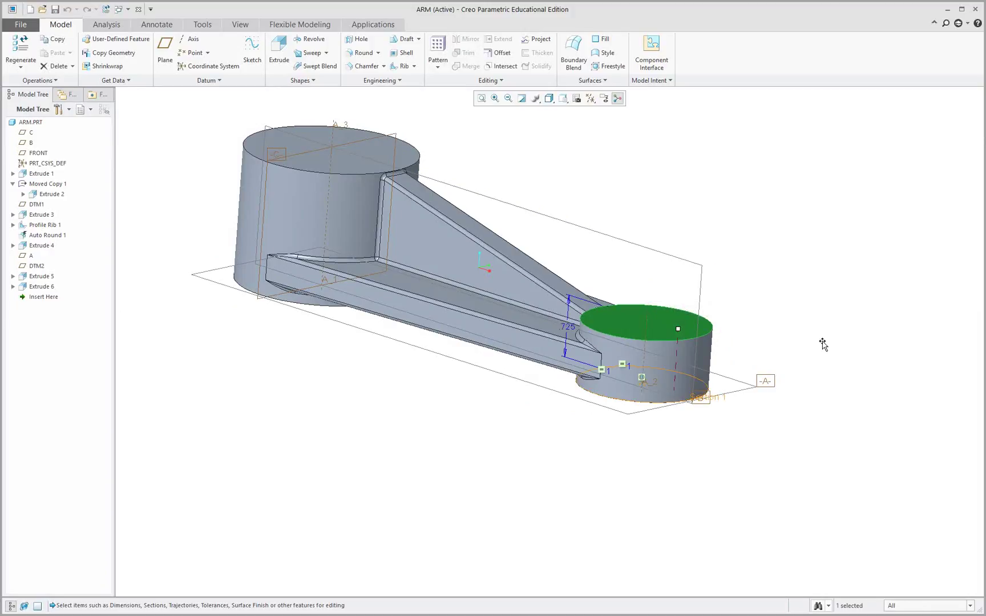
left_click(816, 308)
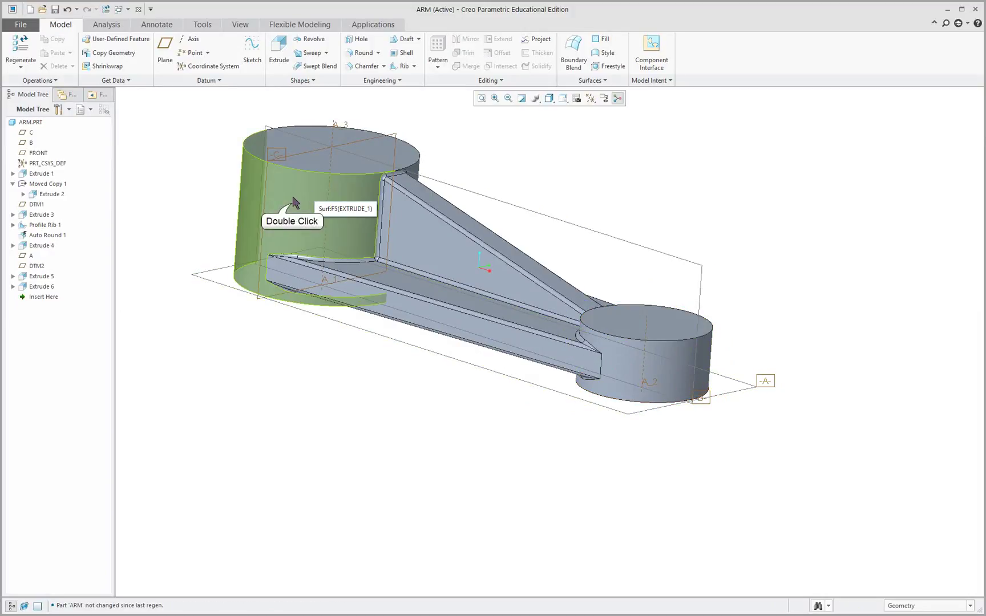
double_click(260, 210)
scroll(200, 189, "down", 2)
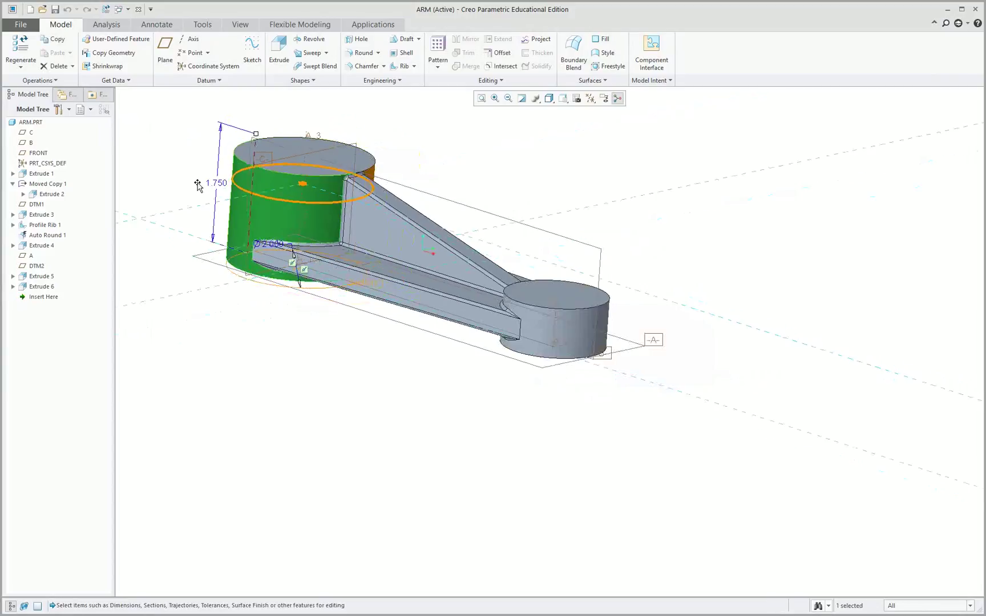
scroll(186, 173, "up", 2)
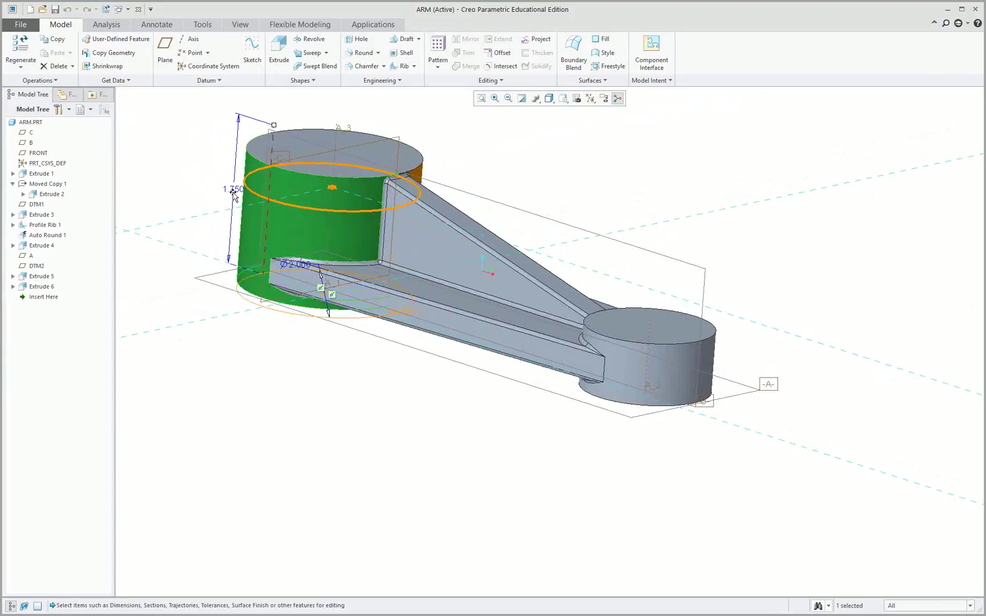
left_click(819, 302)
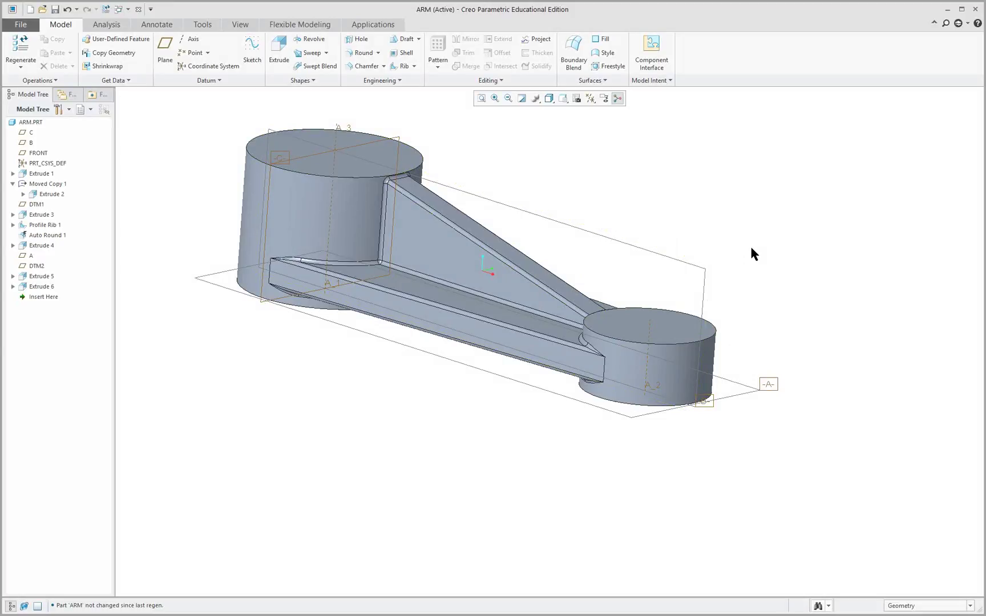
key("ctrl+d")
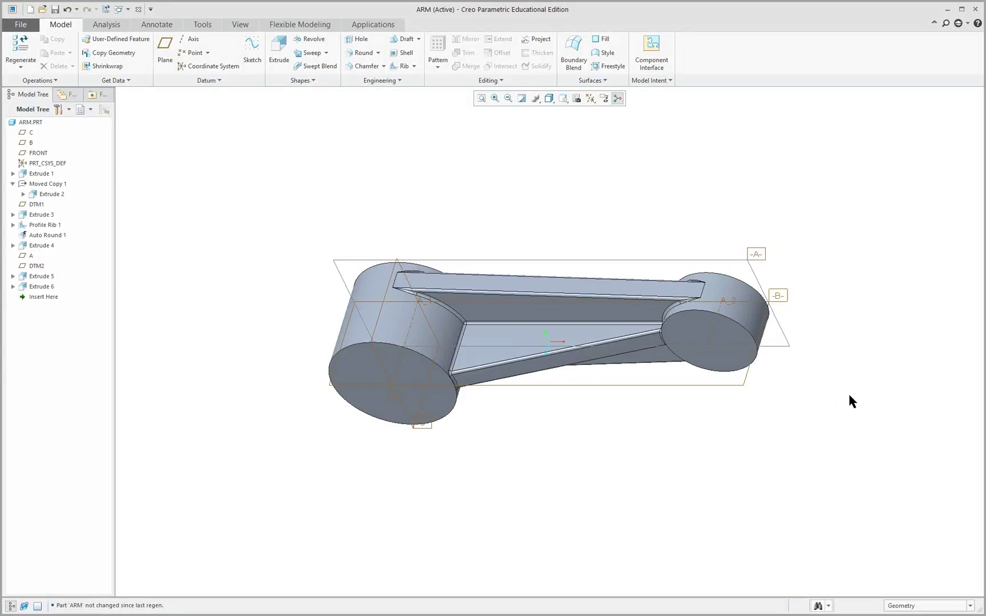
scroll(849, 395, "up", 2)
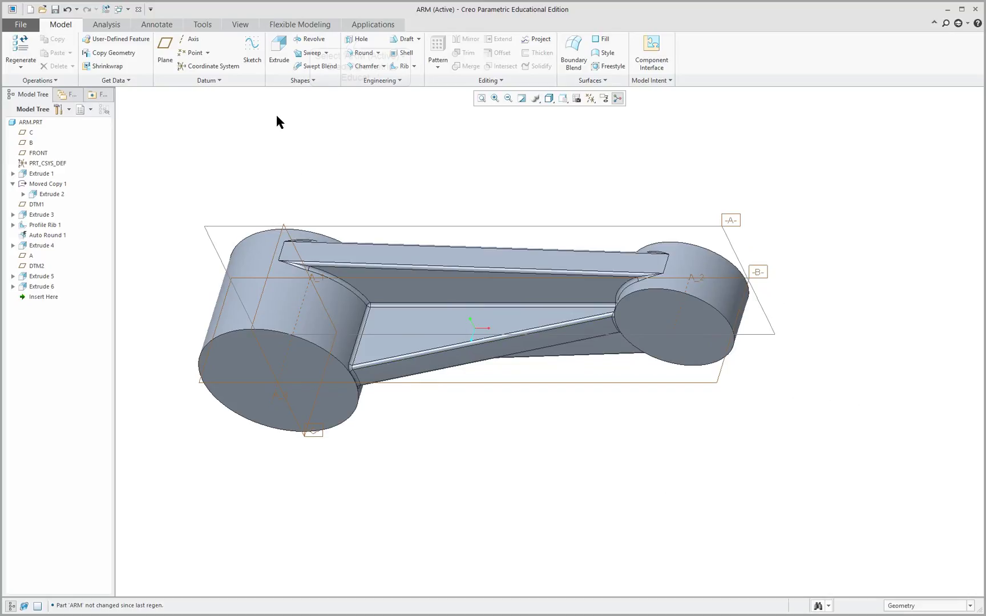
- Place a Through All hole coaxial with axis A_1 on the large boss's end face
left_click(361, 40)
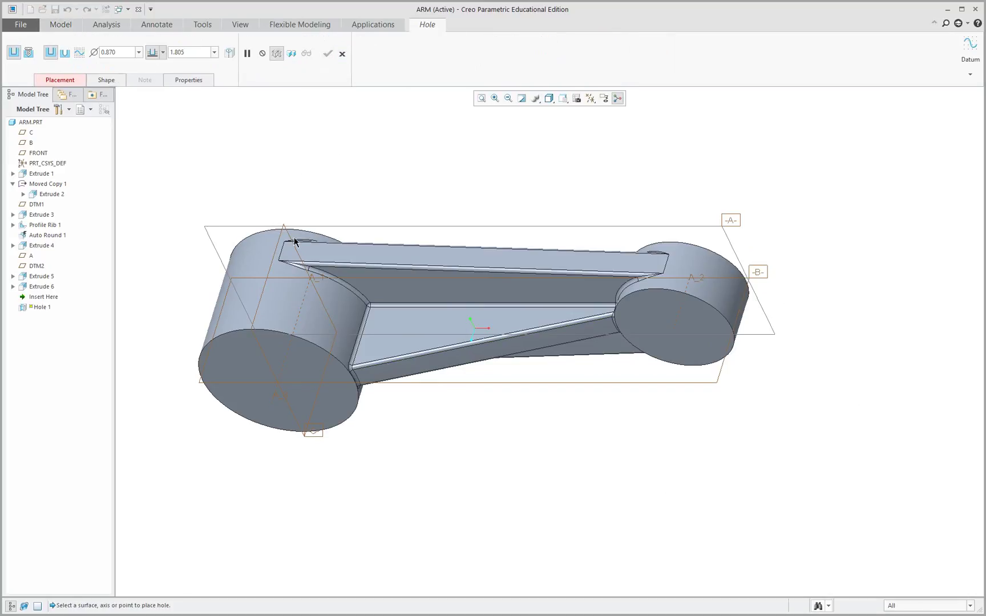
left_click(281, 368)
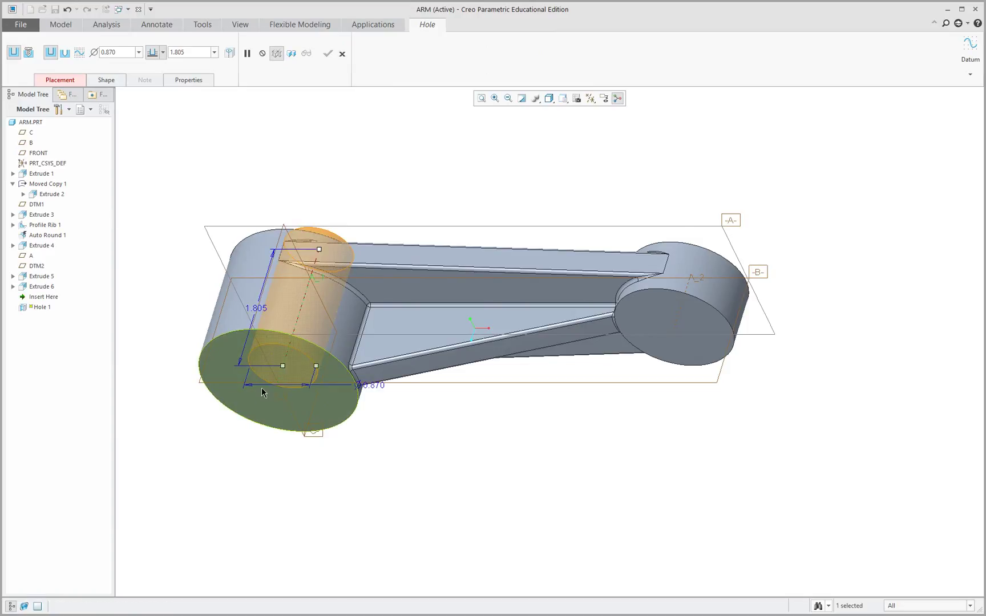
left_click(57, 79)
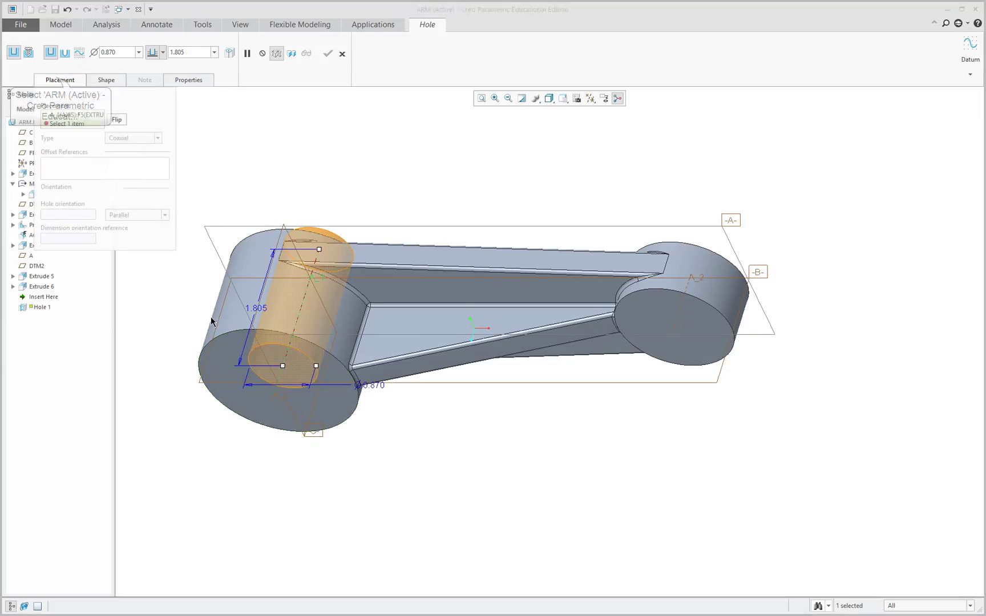
left_click(264, 408)
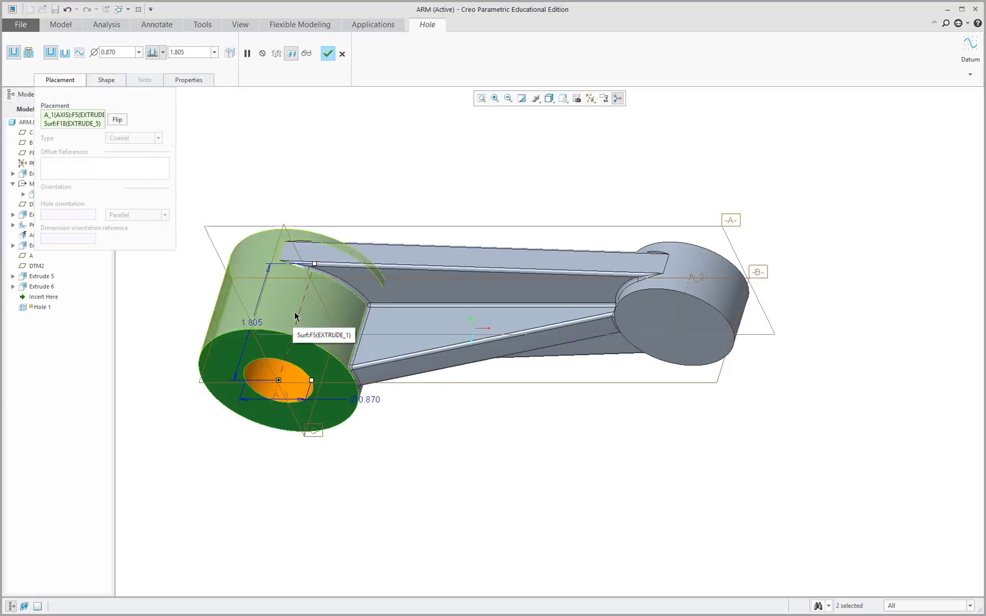
right_click(313, 265)
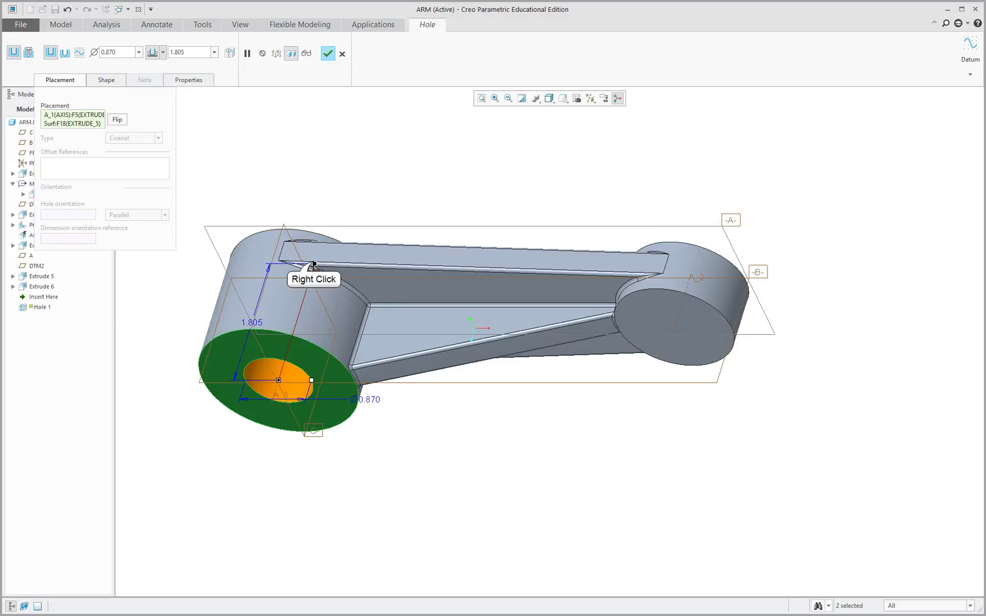
left_click(346, 313)
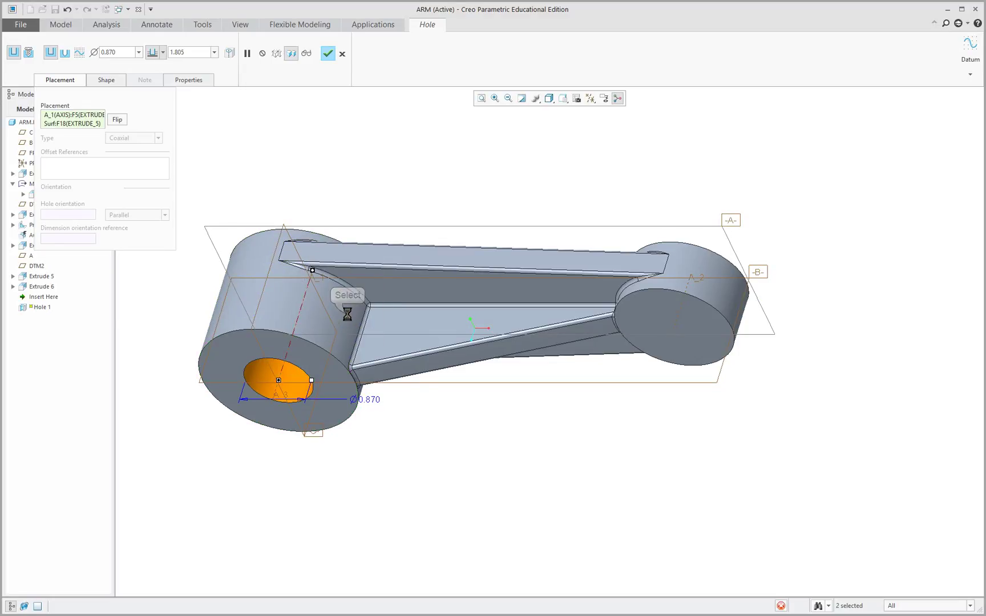
- Set the hole diameter to 0.5375, checking the reference drawing for the size
double_click(113, 56)
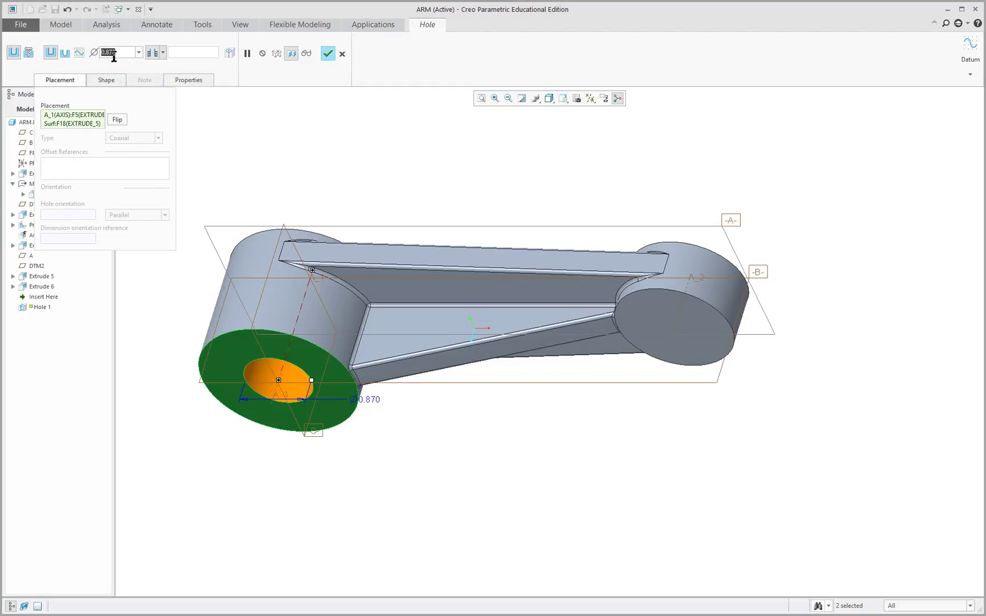
key("BackSpace")
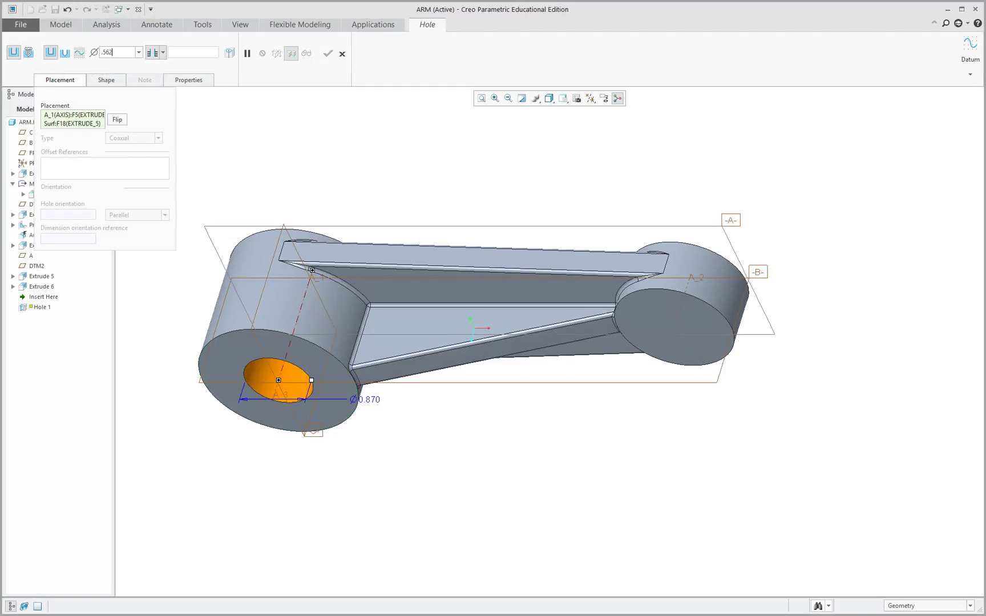
type(".5625")
key("Return")
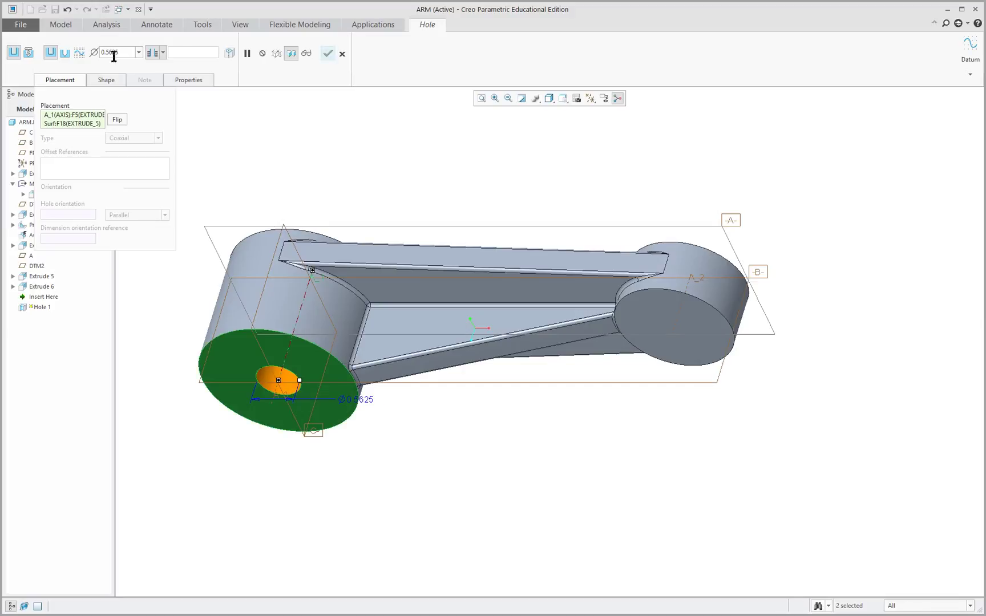
key("alt+Tab")
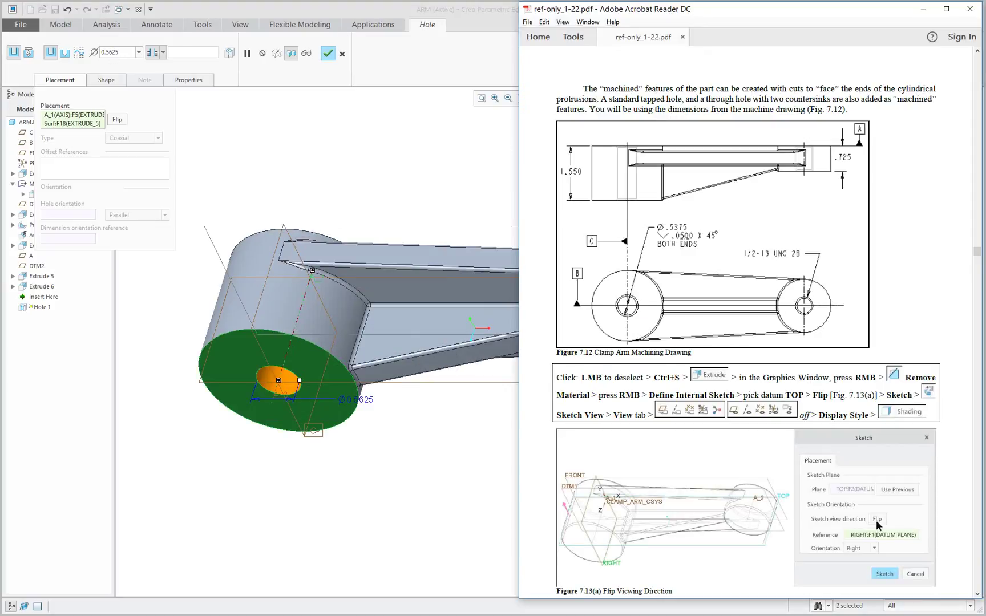
key("alt+Tab")
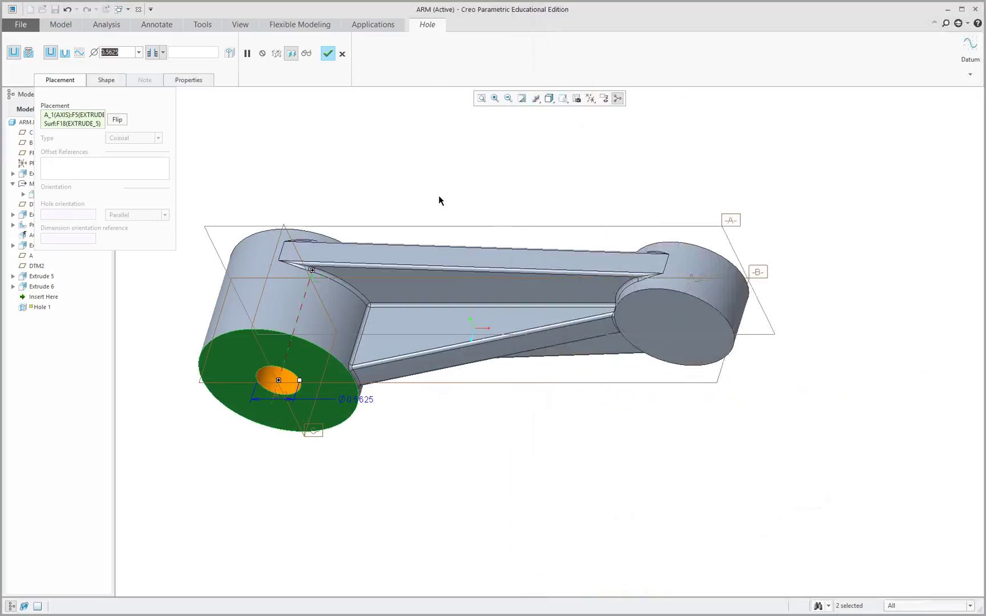
type(".53")
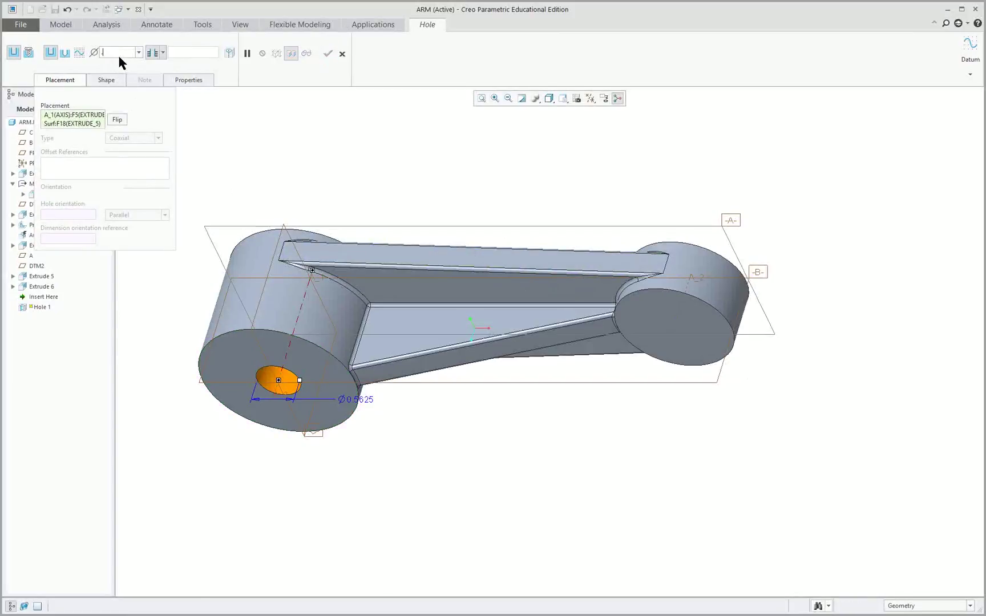
type("75")
key("Return")
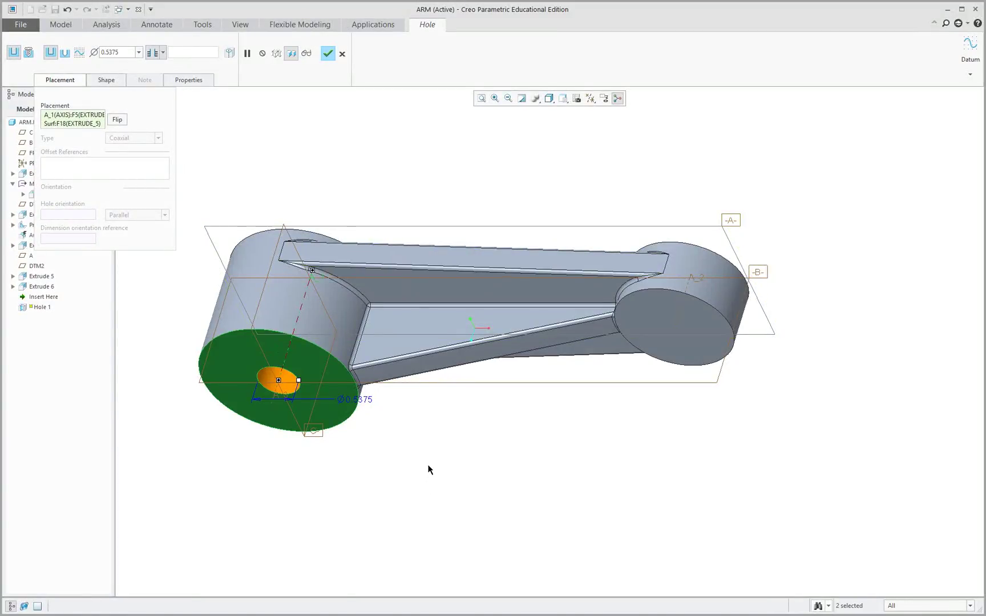
- Complete Hole 1 and place a second hole on the small boss's axis and end face
middle_click(312, 149)
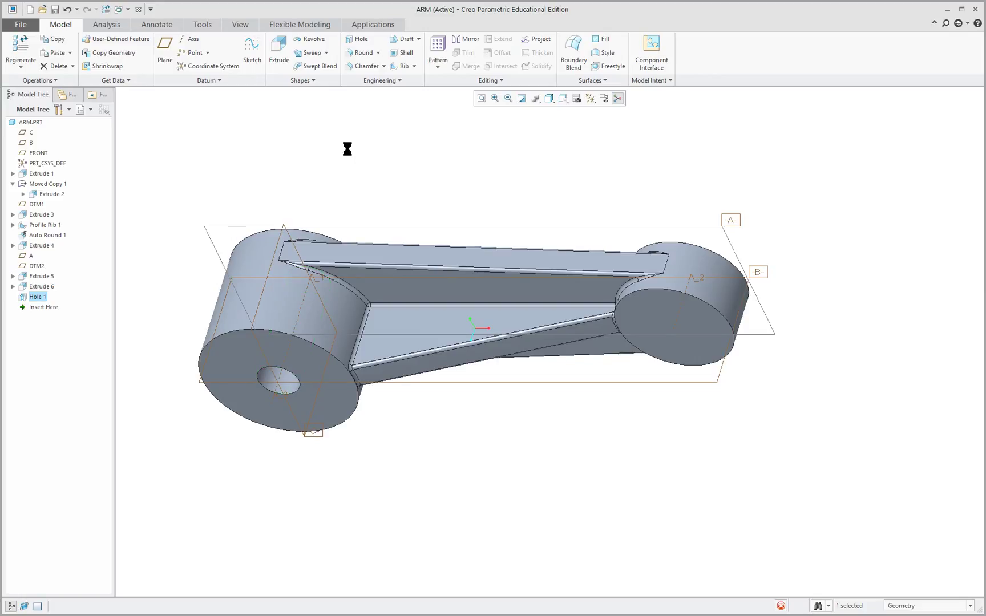
left_click(678, 322)
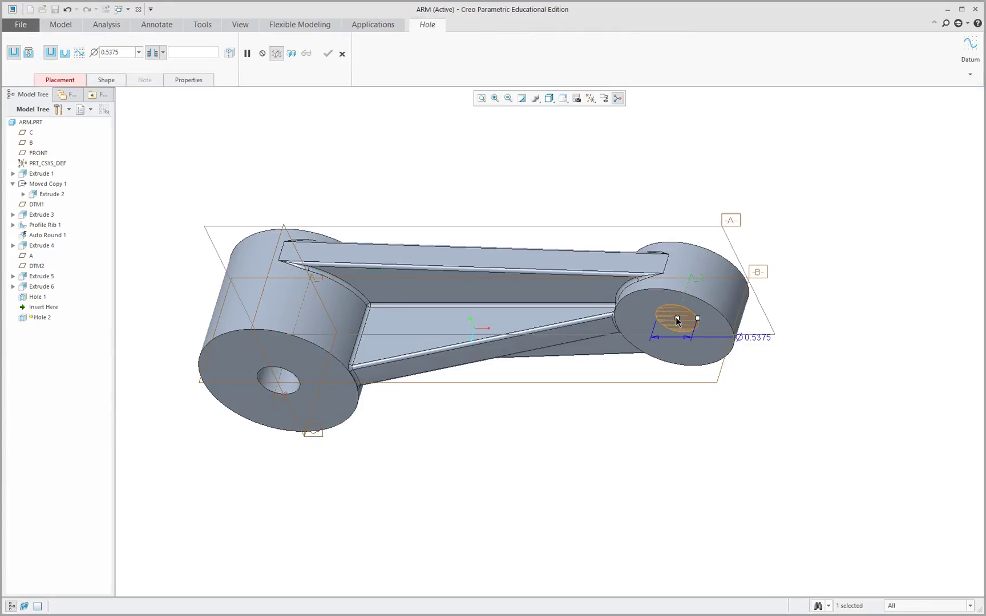
left_click(714, 327, "ctrl")
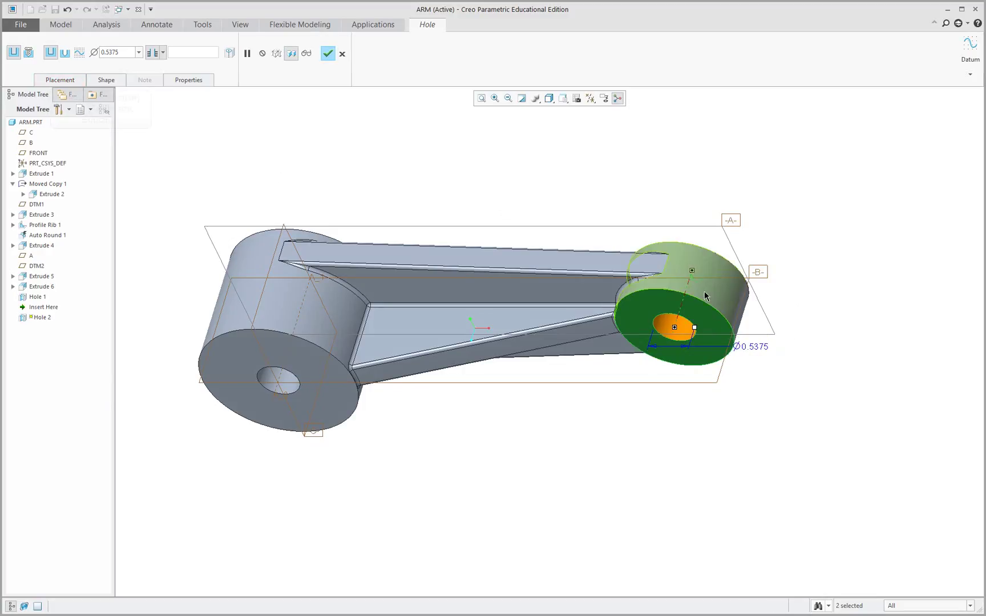
left_click(100, 80)
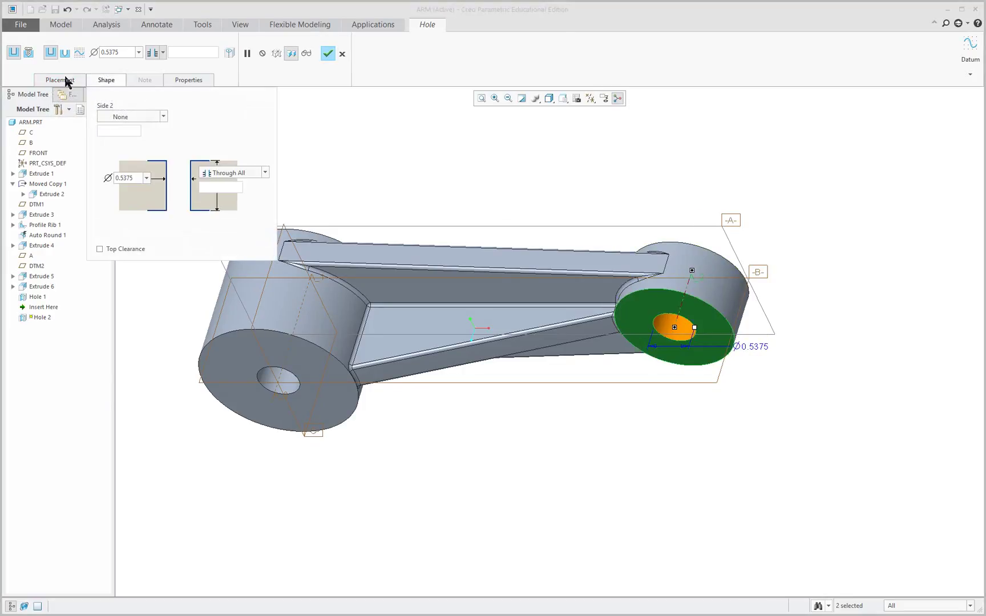
- Make Hole 2 a standard 1/2-13 tapped hole with a countersink, drilled Through All
left_click(28, 53)
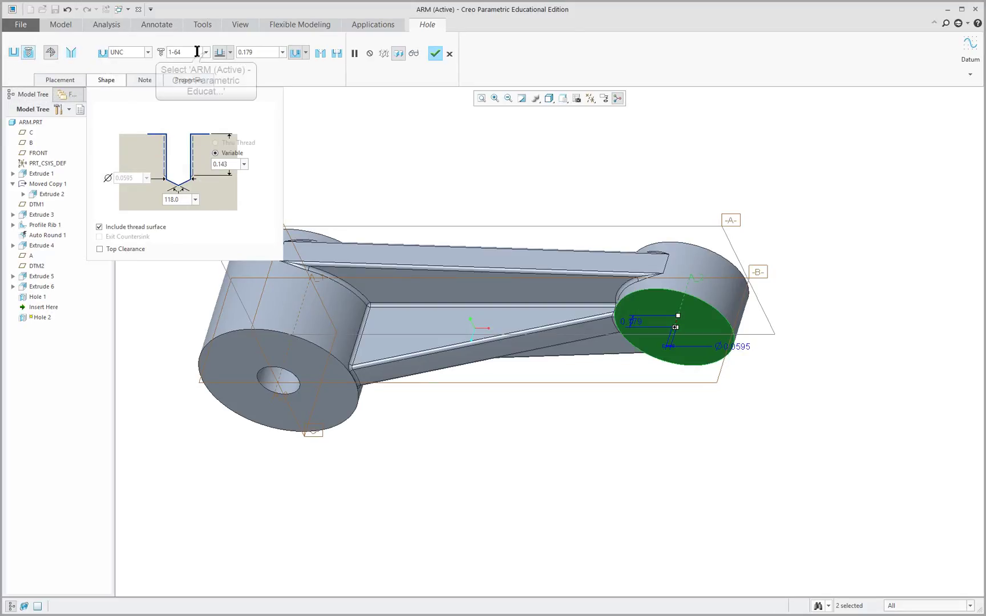
left_click(206, 52)
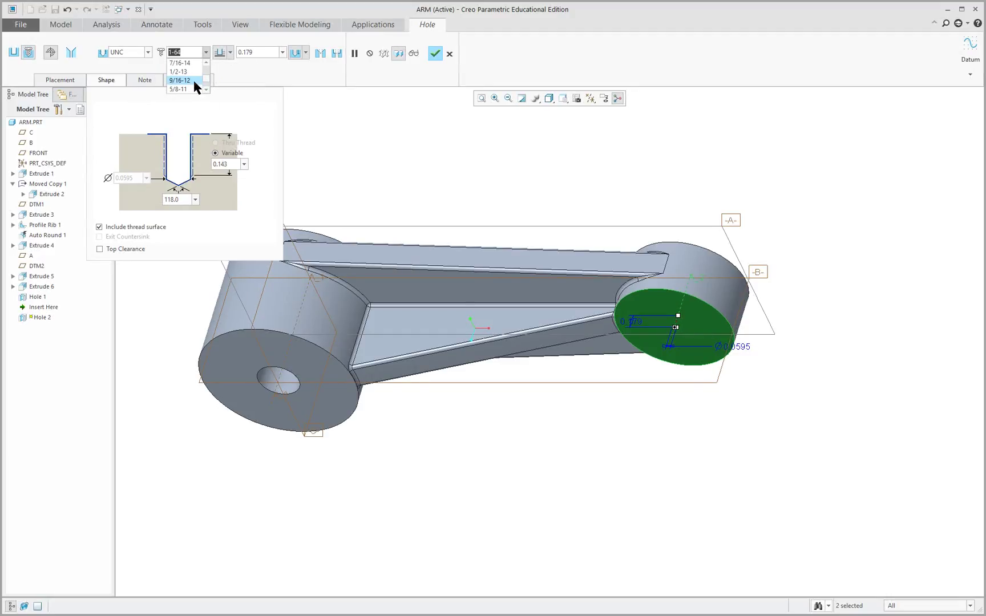
left_click(192, 73)
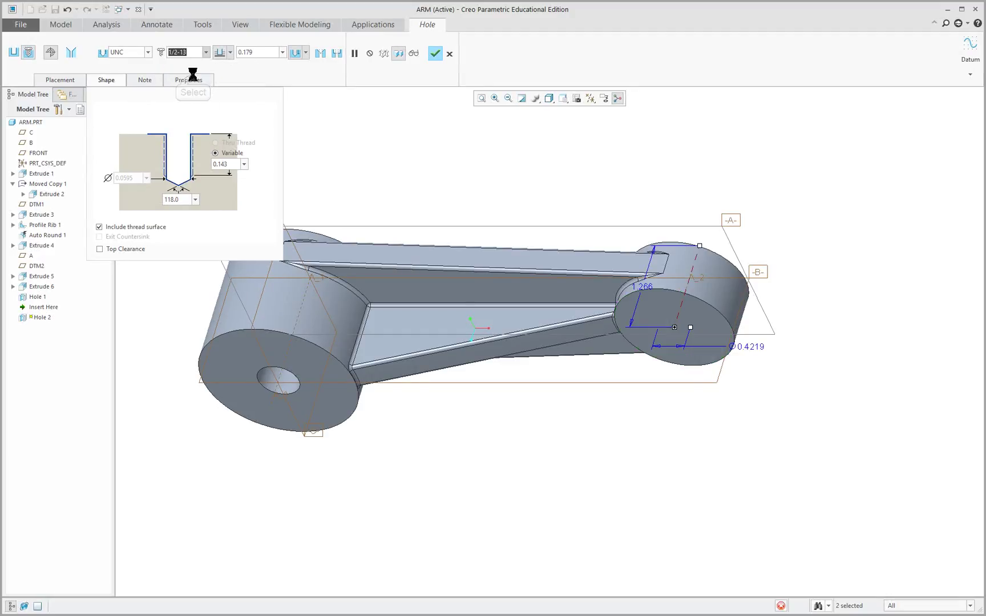
left_click(319, 54)
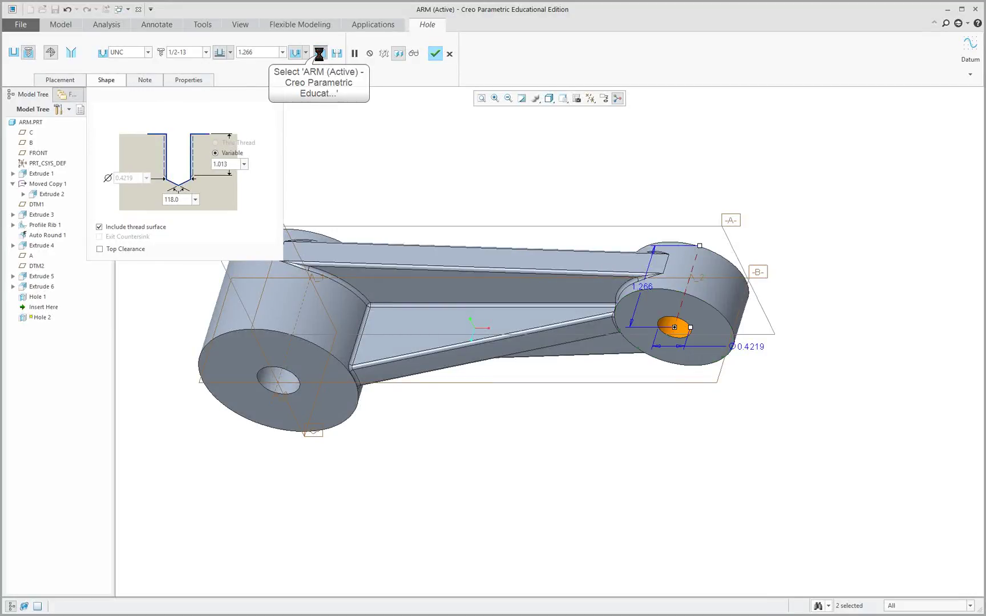
left_click(320, 54)
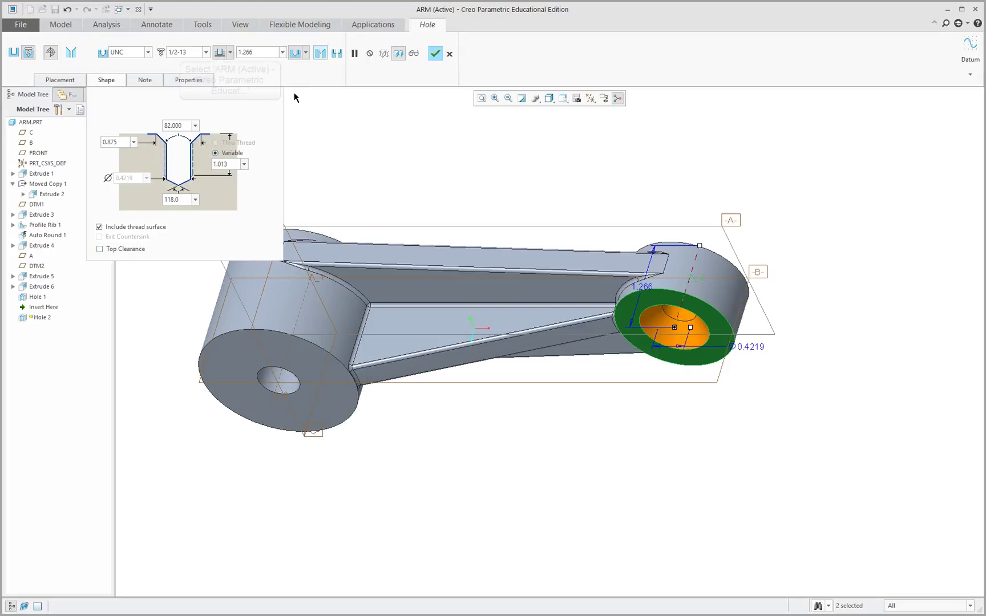
left_click(229, 52)
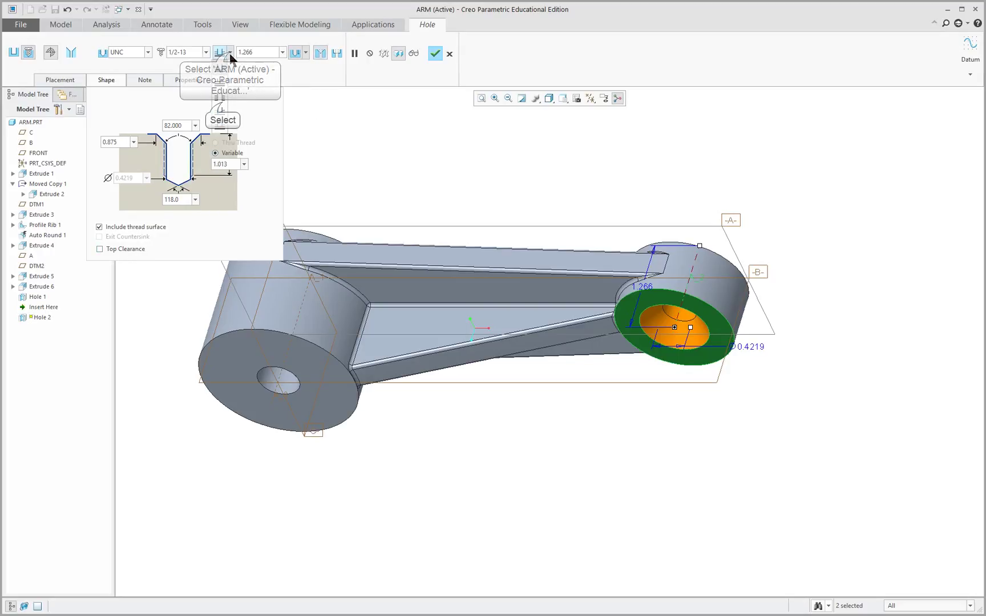
left_click(222, 104)
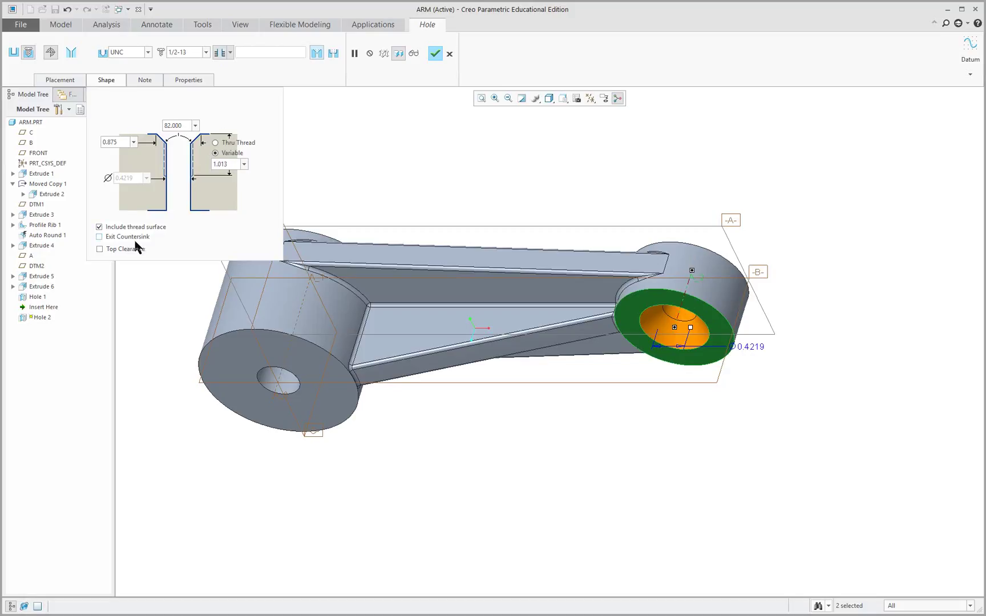
- Add an exit countersink and set the countersink diameter to 0.530
left_click(111, 237)
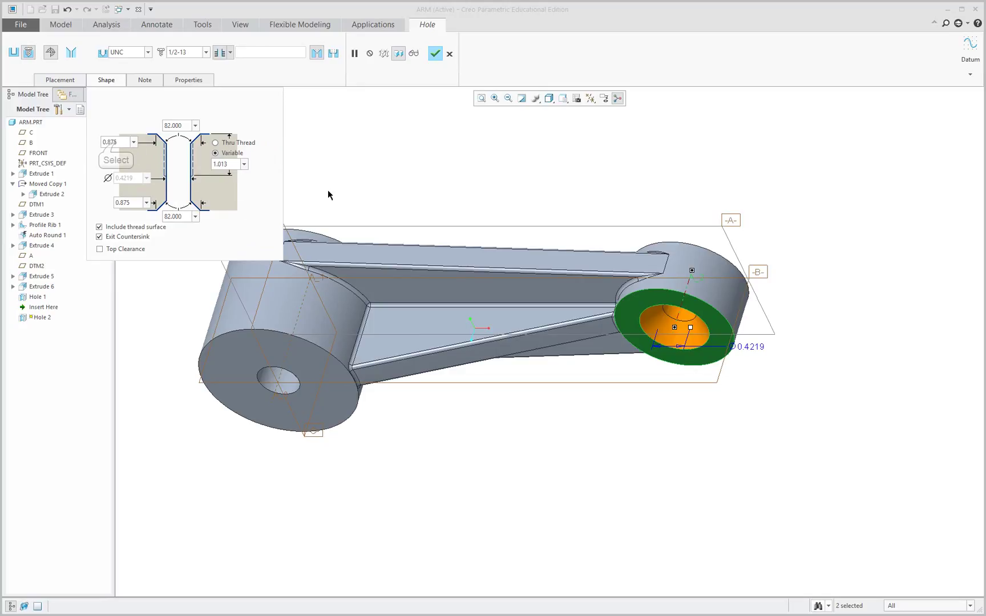
double_click(115, 142)
key("BackSpace")
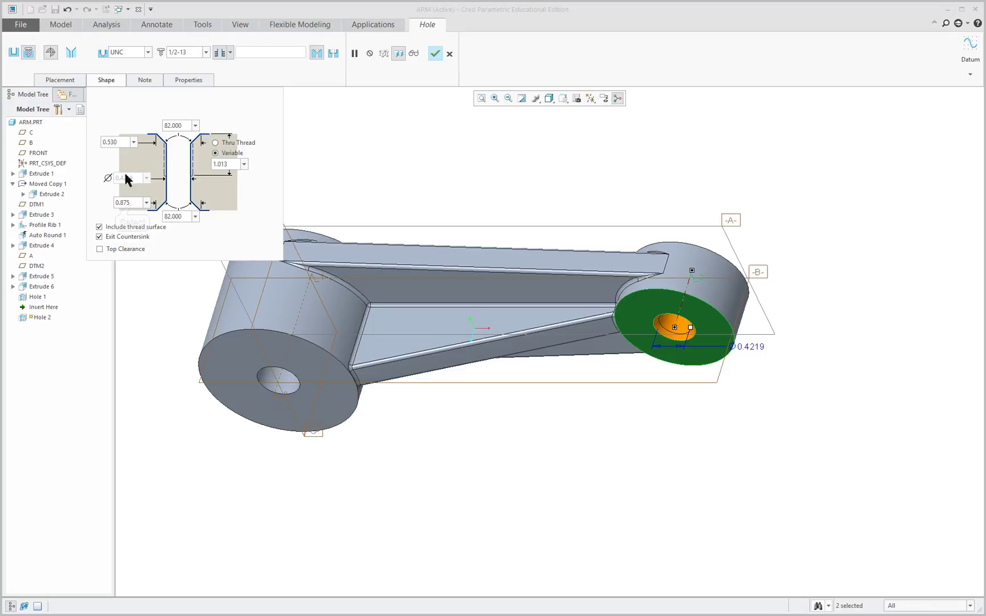
double_click(132, 203)
key("BackSpace")
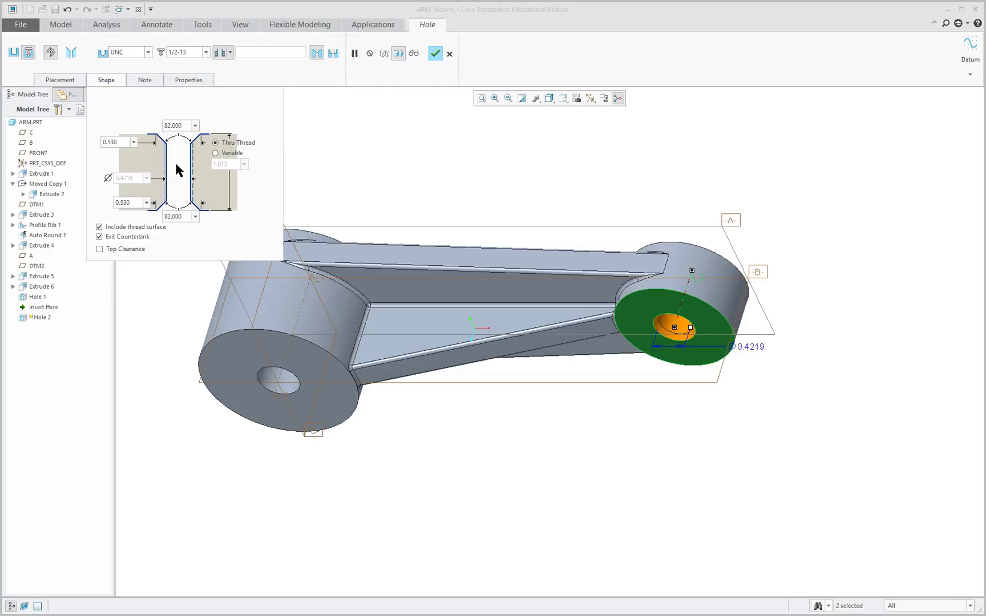
middle_click_drag(677, 427, 607, 278)
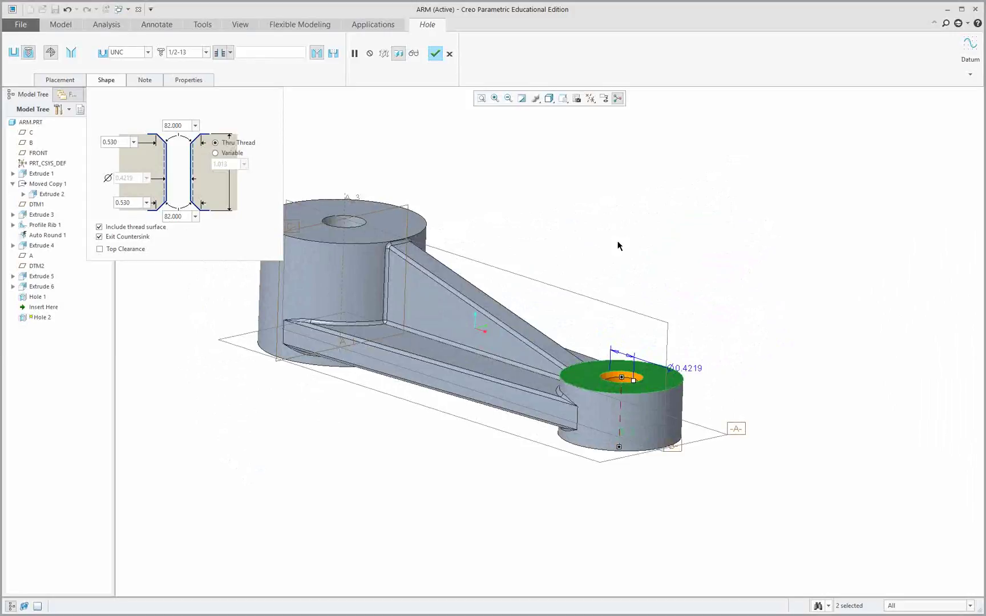
- Complete Hole 2 and start a Distance measurement with the Measure tool
middle_click(618, 246)
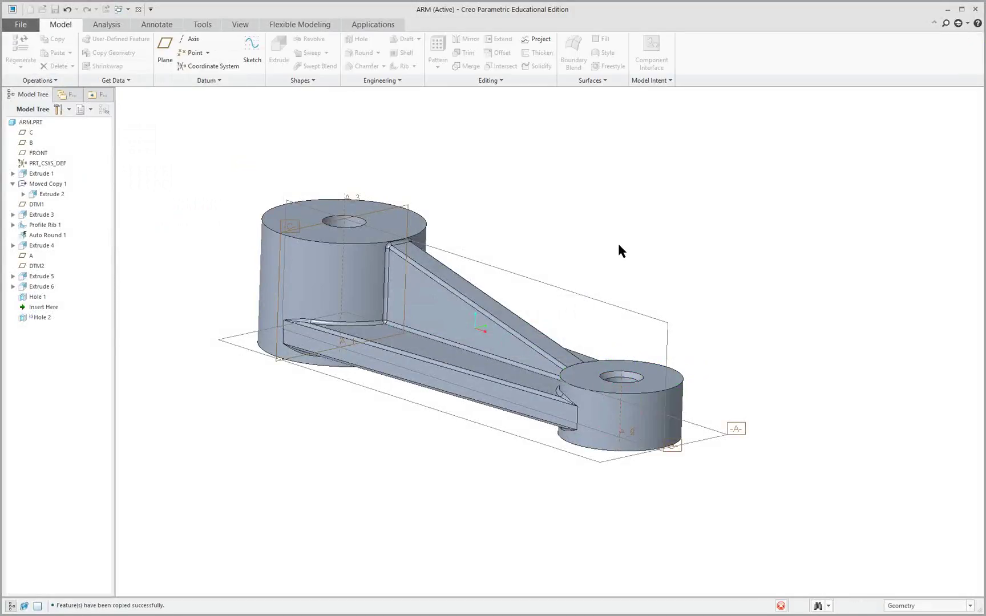
left_click(747, 329)
mouse_move(719, 377)
middle_mouse_down()
mouse_move(702, 365)
mouse_move(725, 378)
middle_mouse_up()
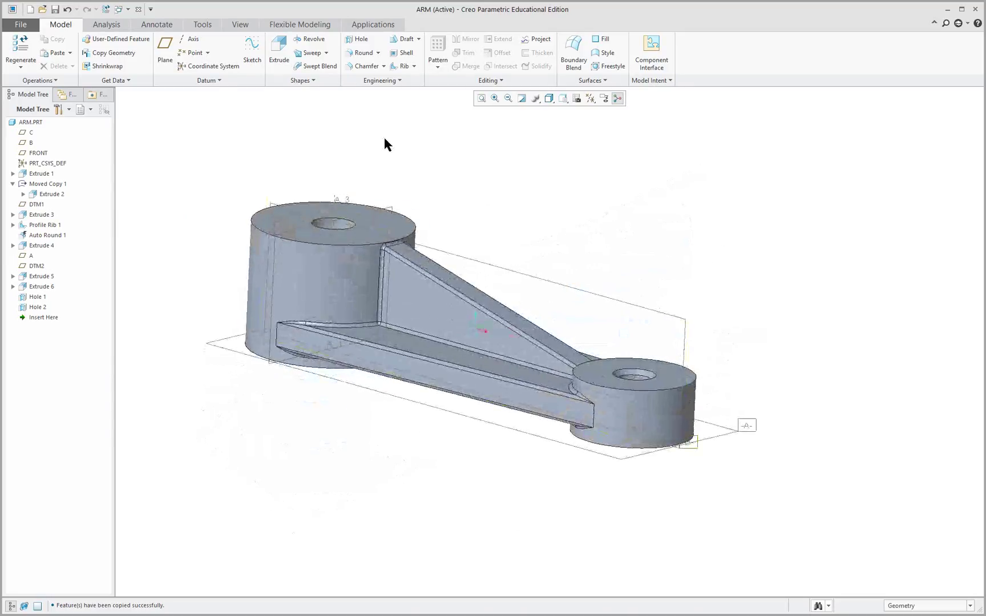
left_click(105, 26)
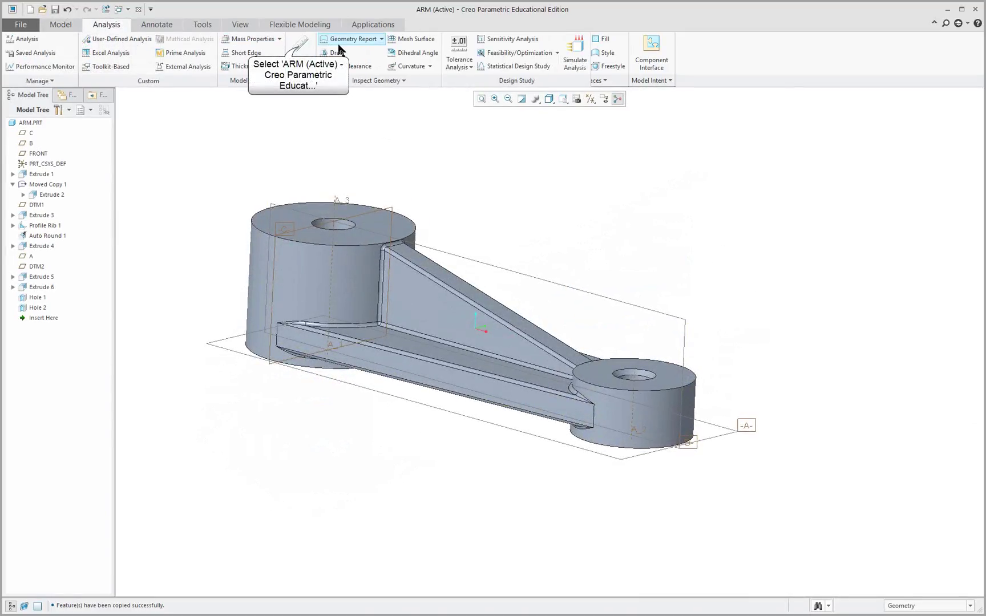
left_click(299, 51)
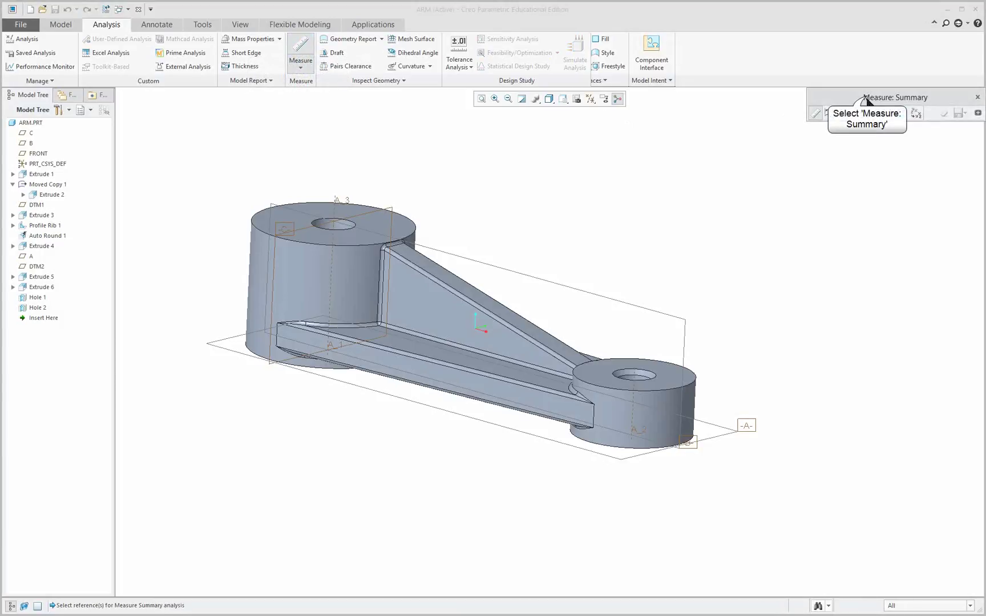
left_click_drag(866, 98, 528, 174)
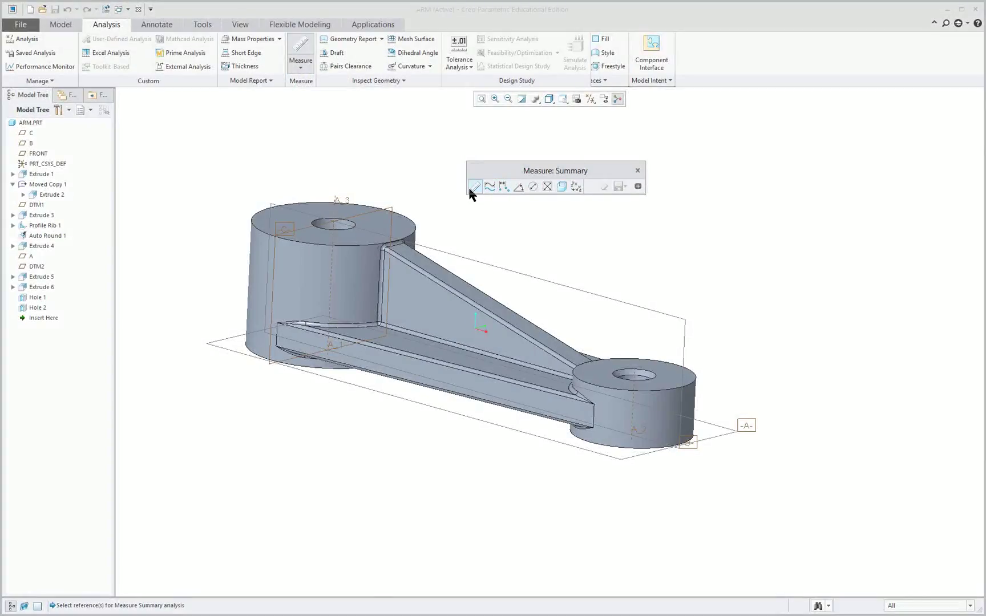
left_click(503, 187)
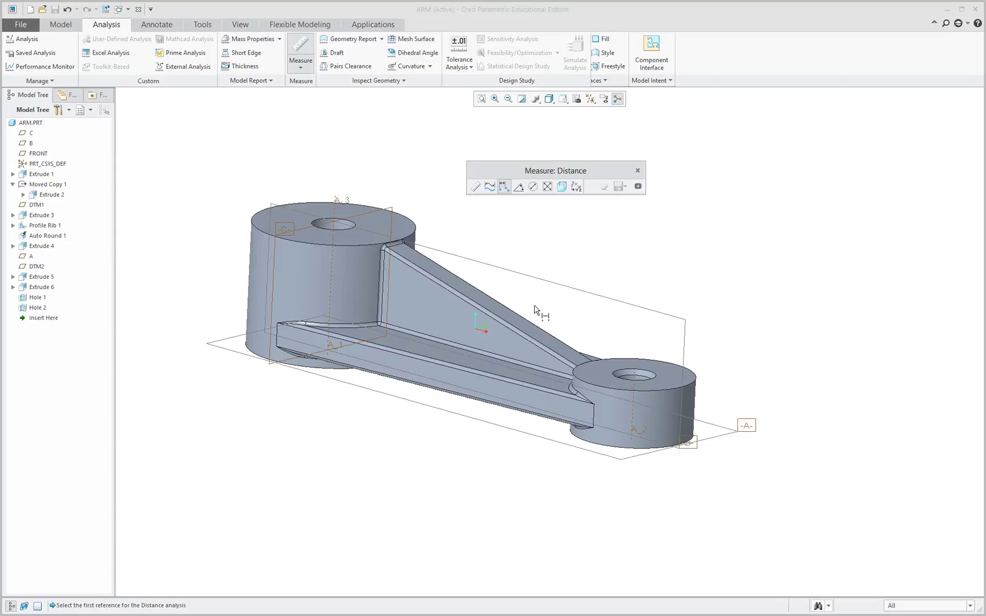
- Measure the large boss height from top to bottom face: 1.55 in
left_click(354, 243)
right_click(252, 348)
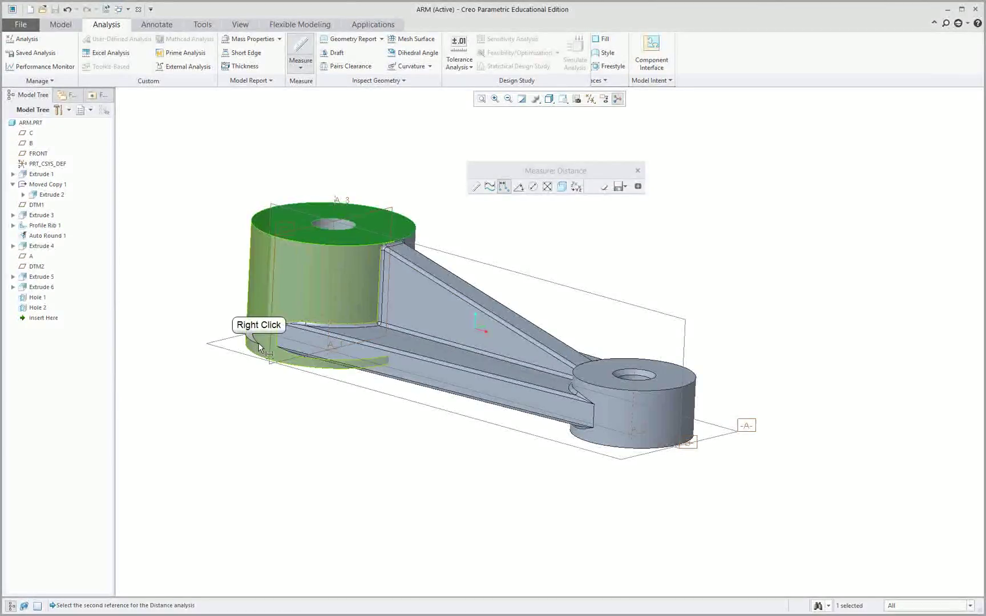
left_click(259, 347)
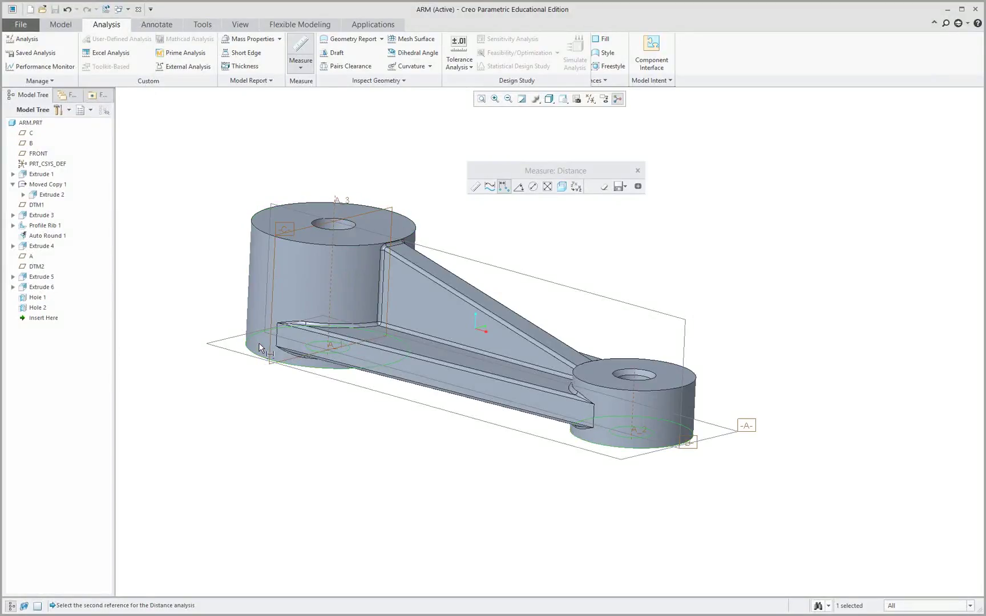
left_click(324, 215)
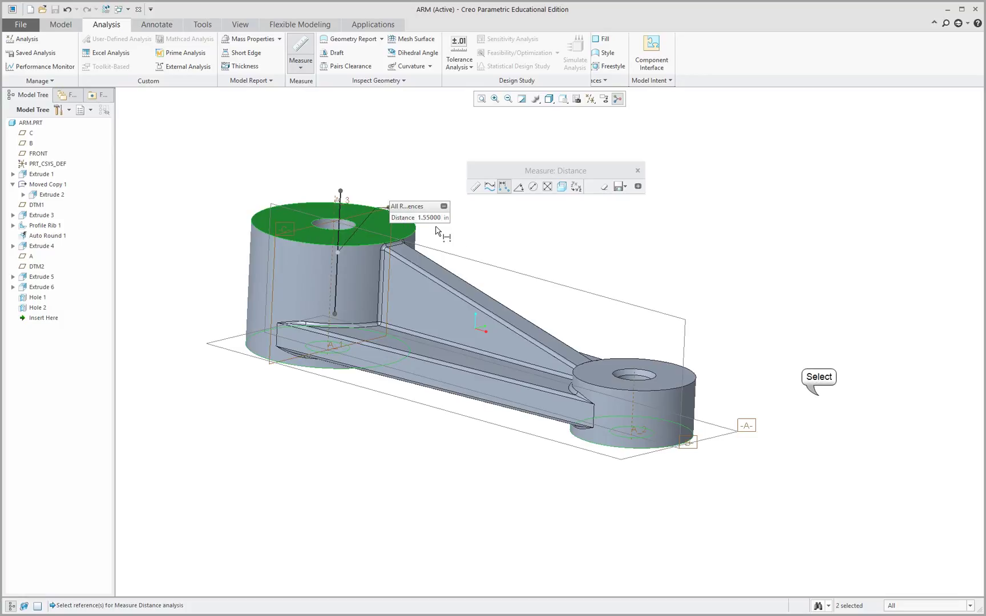
- Measure the small boss height from top to bottom face: 0.725 in
left_click(674, 377)
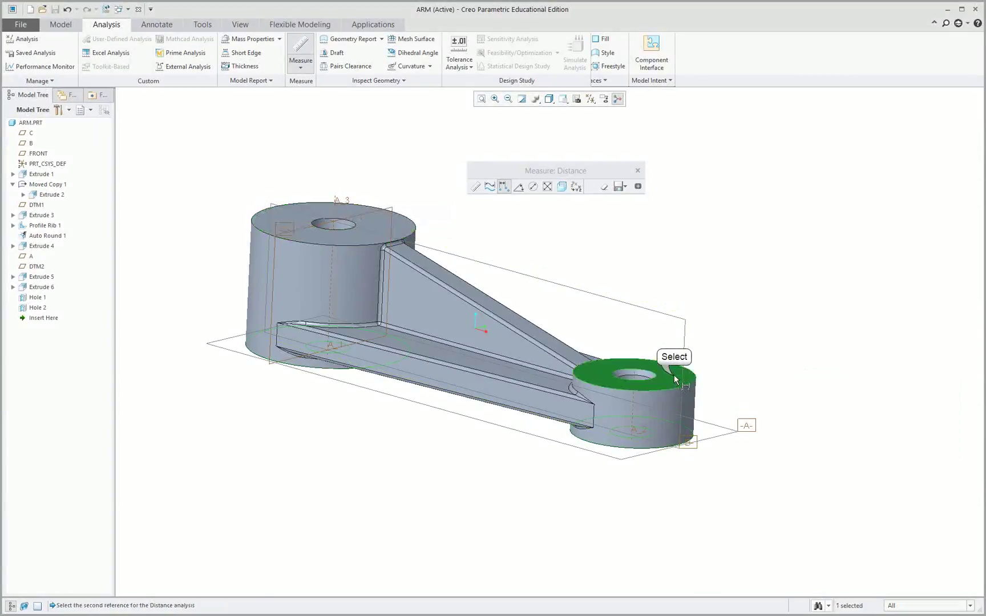
right_click(667, 402)
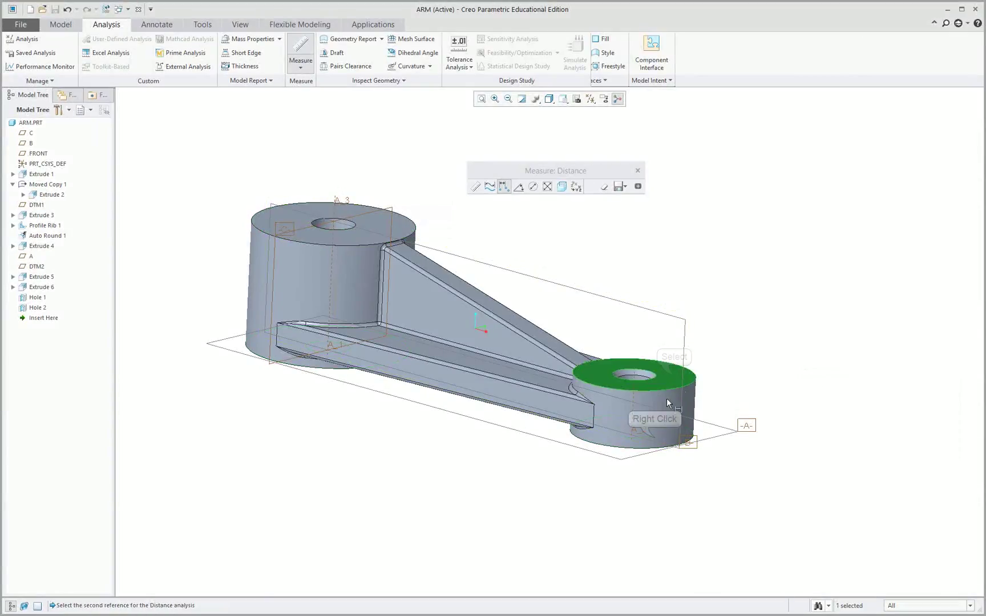
right_click(656, 442)
left_click(656, 441)
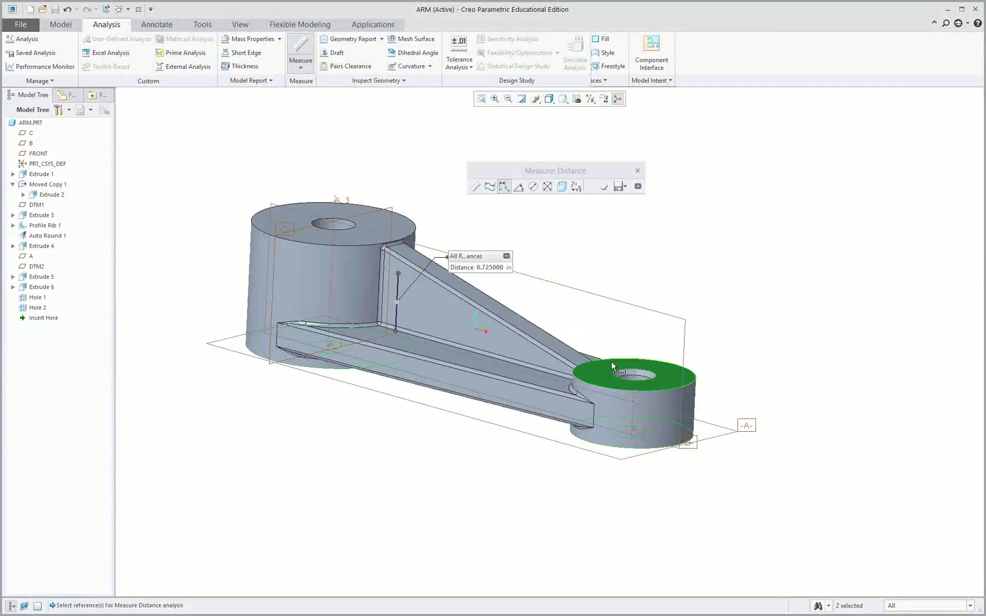
middle_click_drag(687, 488, 705, 496)
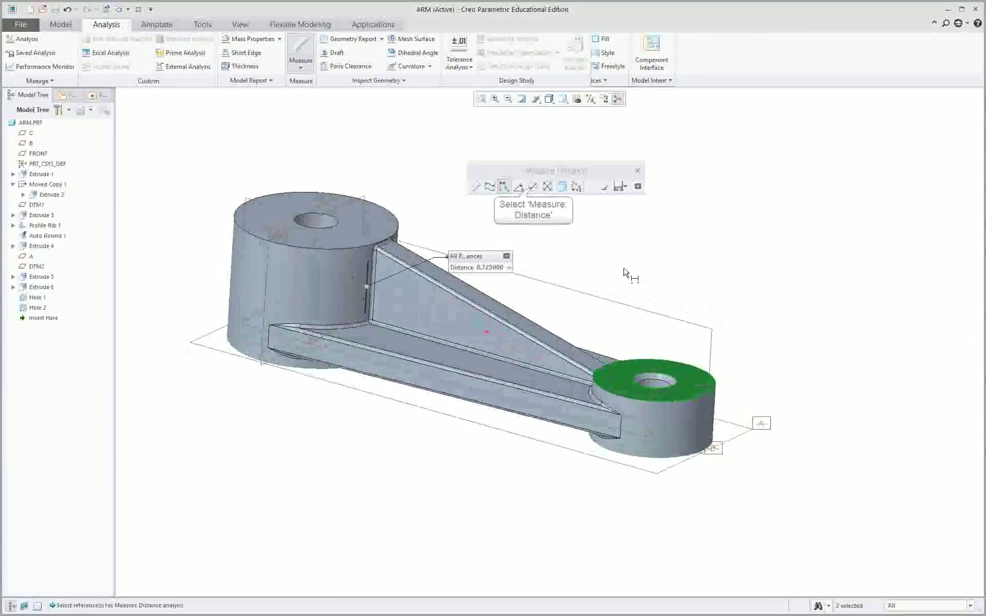
- Measure diameters: small boss 1.5 in, large boss 2 in, hole 0.5375 in, rib round 0.08 in
left_click(532, 187)
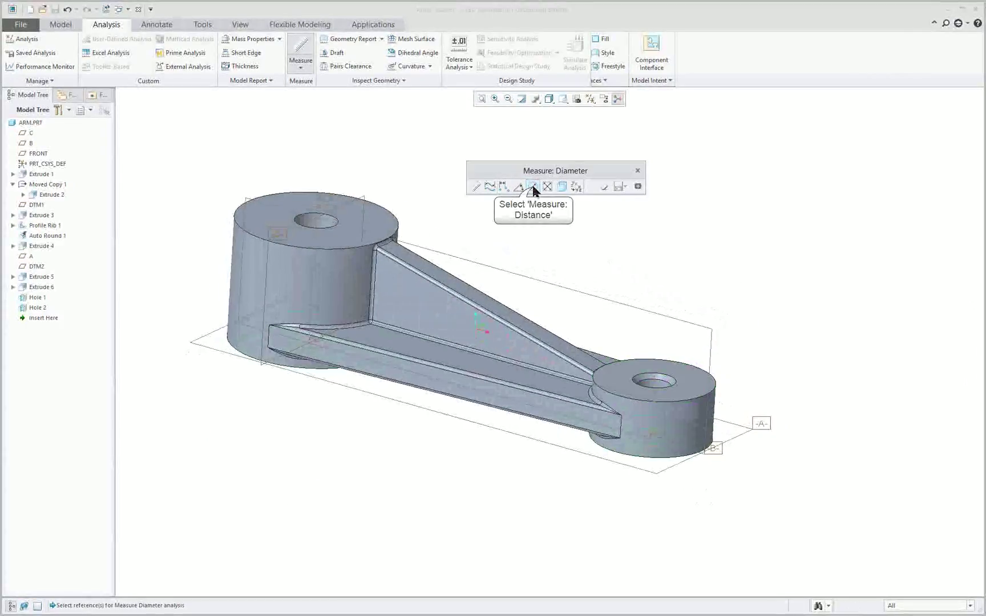
left_click(680, 429)
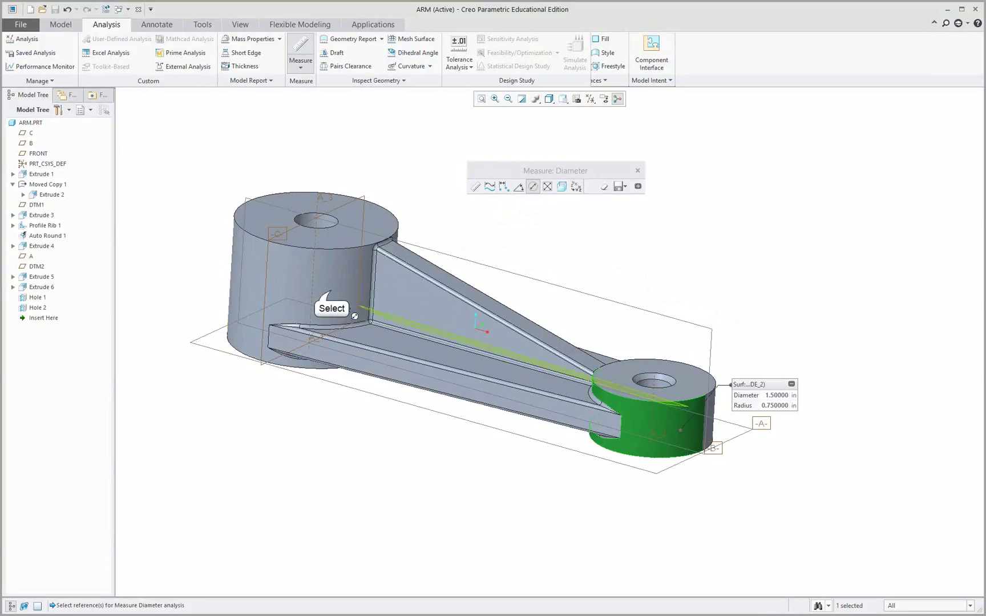
left_click(331, 292)
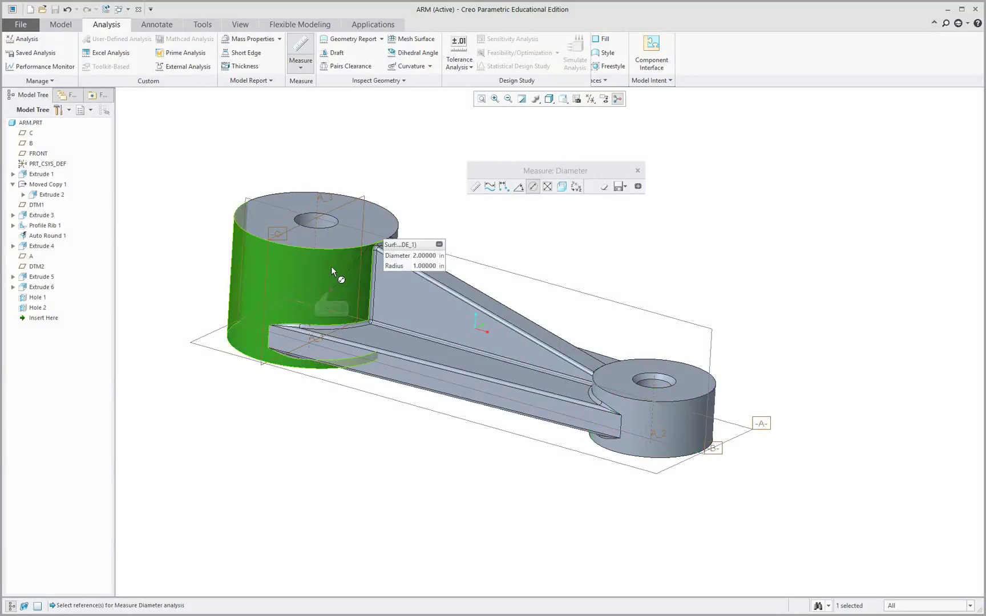
left_click(330, 222)
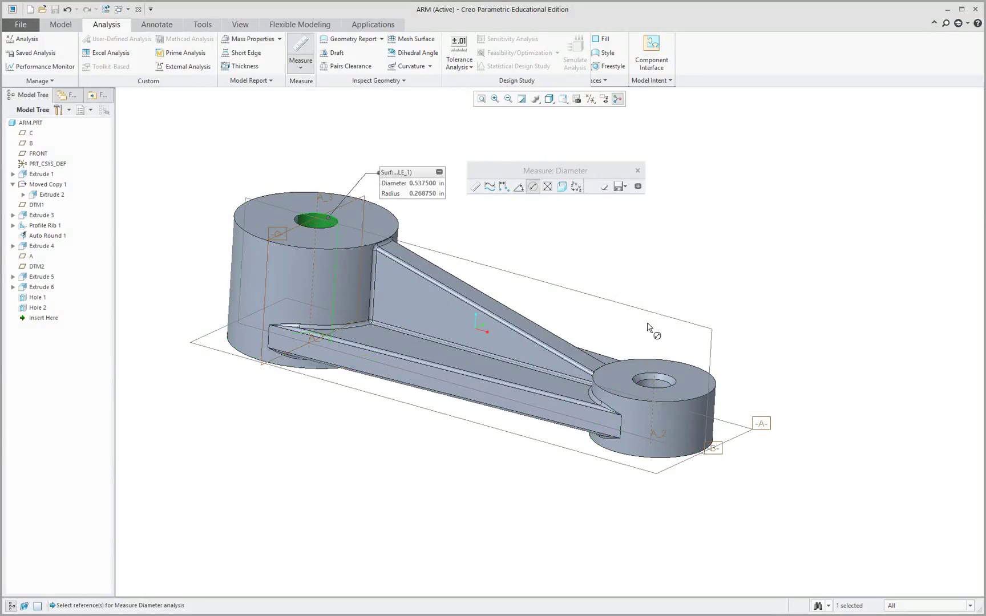
left_click(540, 392)
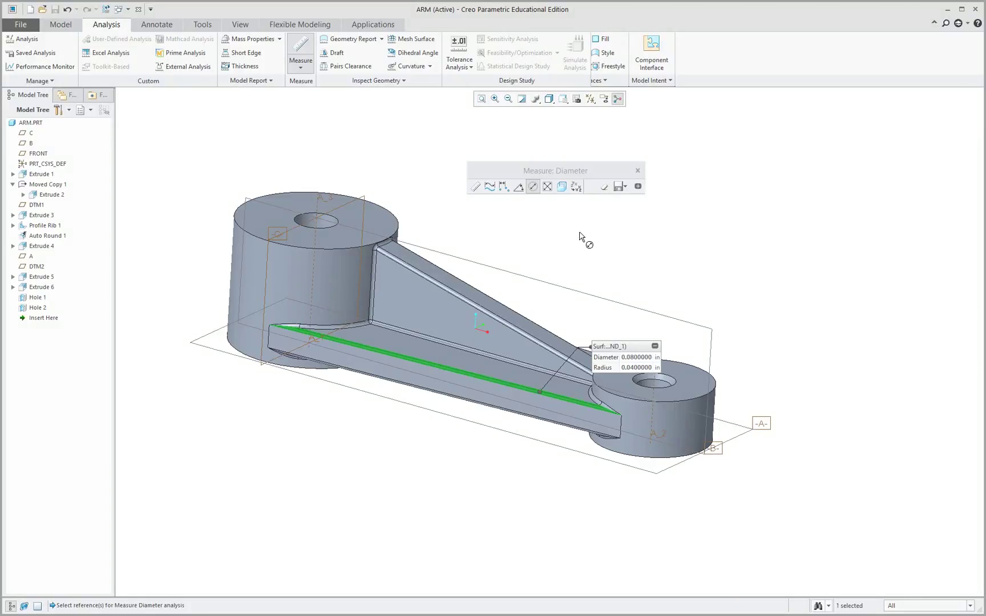
mouse_move(594, 275)
middle_mouse_down()
mouse_move(622, 216)
mouse_move(565, 270)
mouse_move(563, 253)
mouse_move(576, 265)
middle_mouse_up()
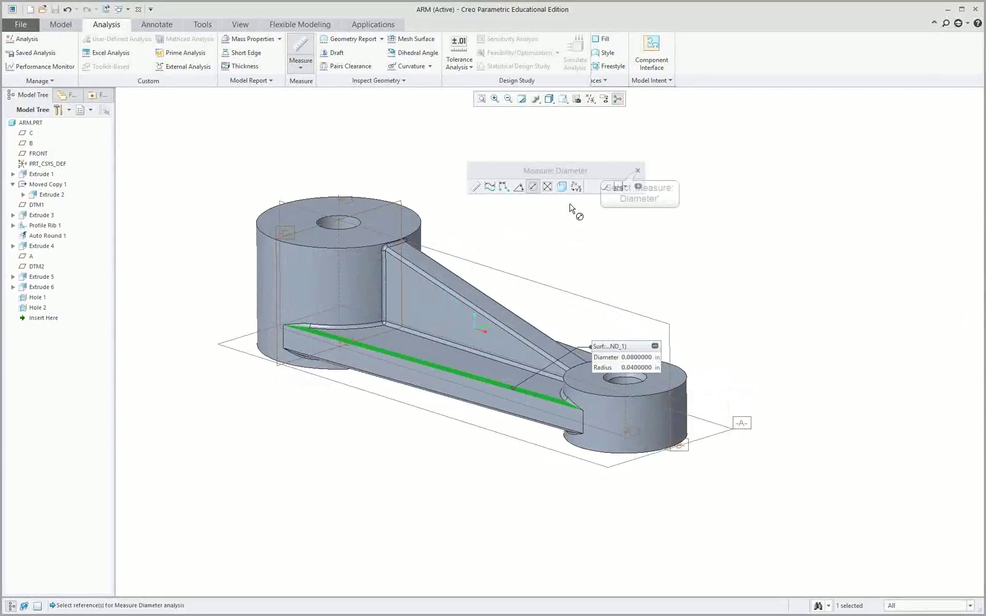
left_click(637, 171)
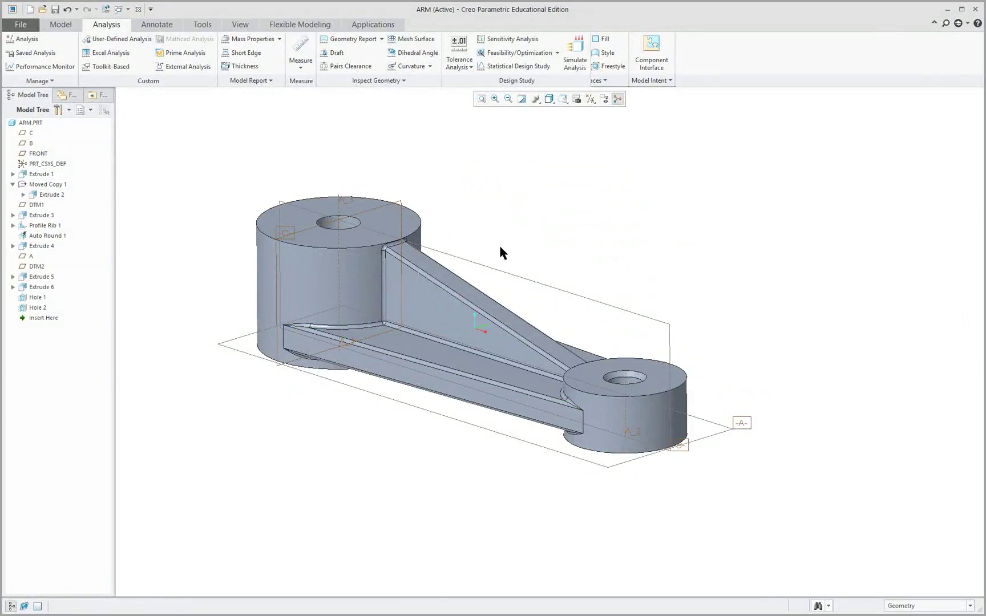